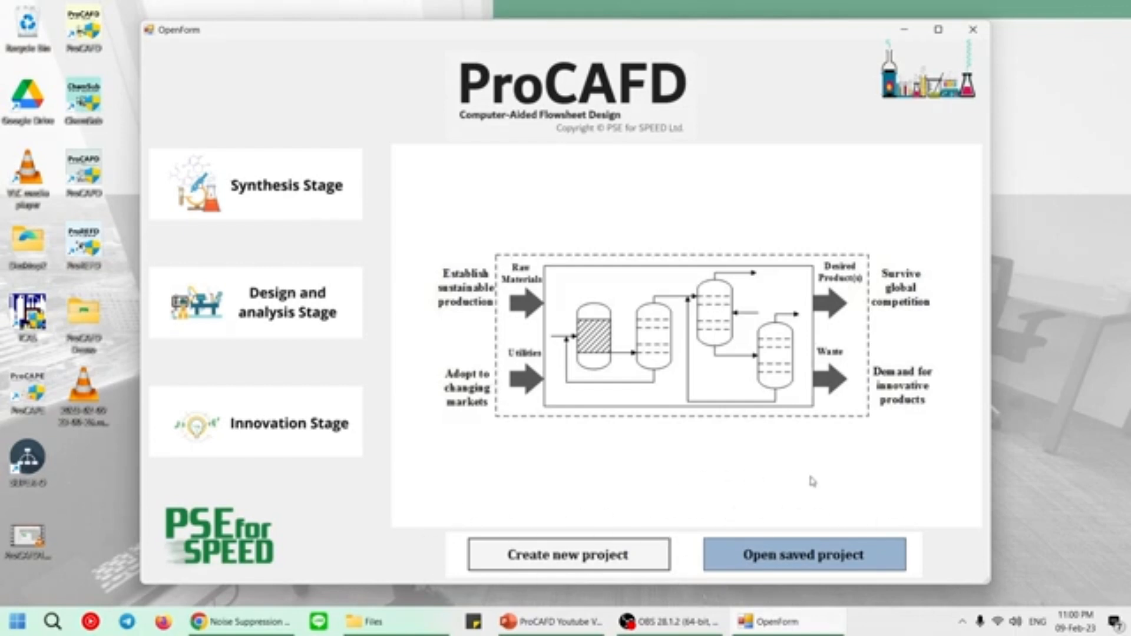
# Create a new project and add hydrogen as its first compound, searching by CAS number 1333-74.
pyautogui.click(569, 559)
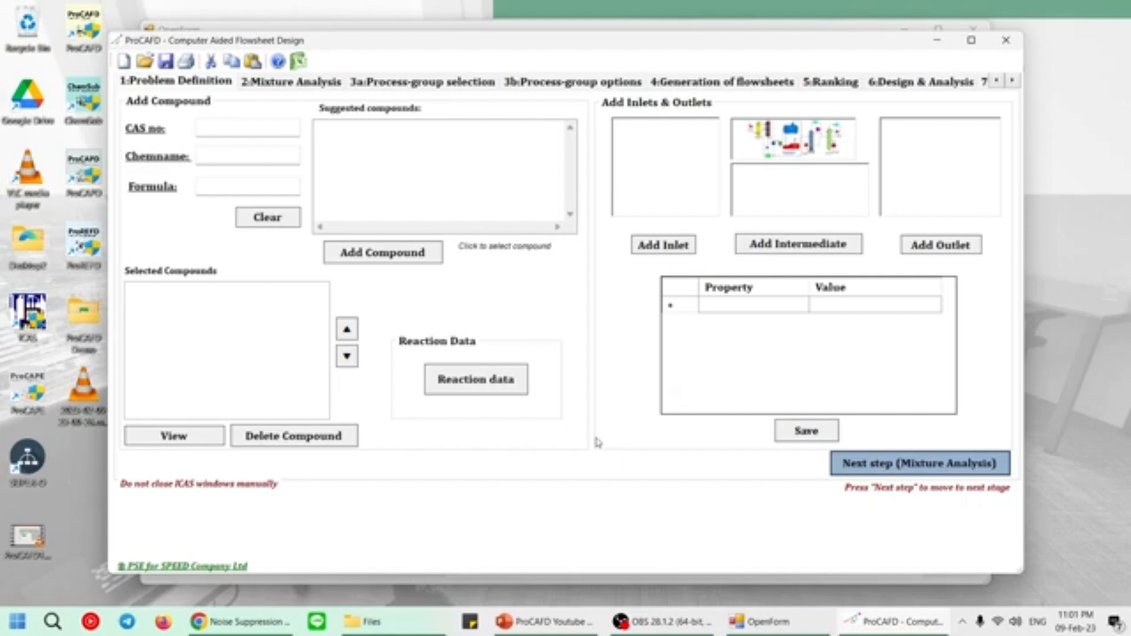
pyautogui.click(235, 129)
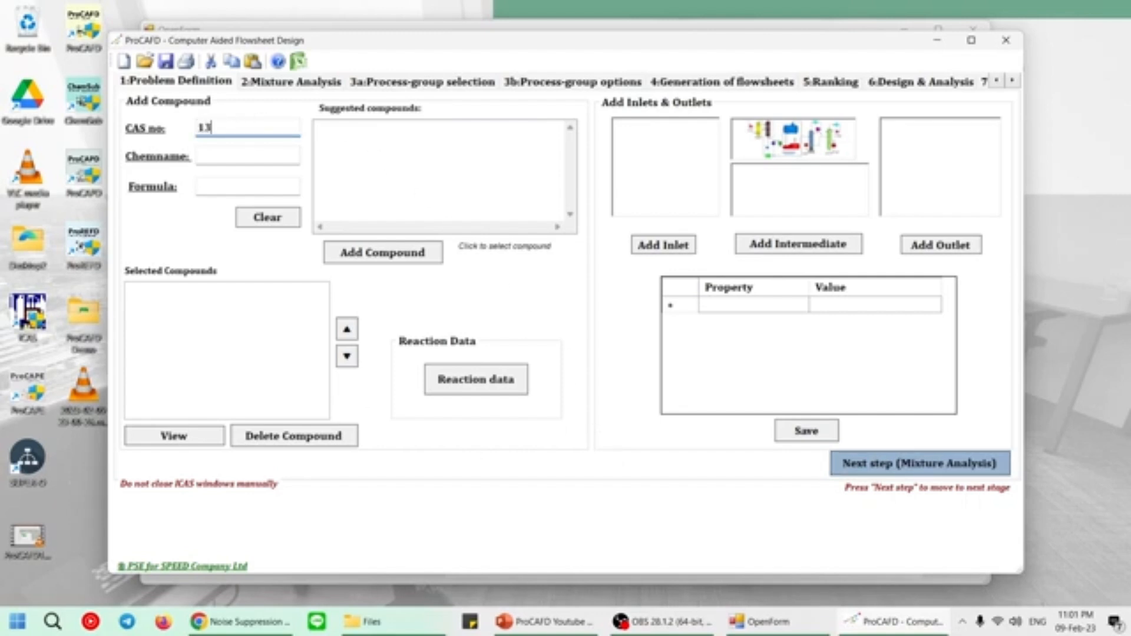
pyautogui.write('1333-74')
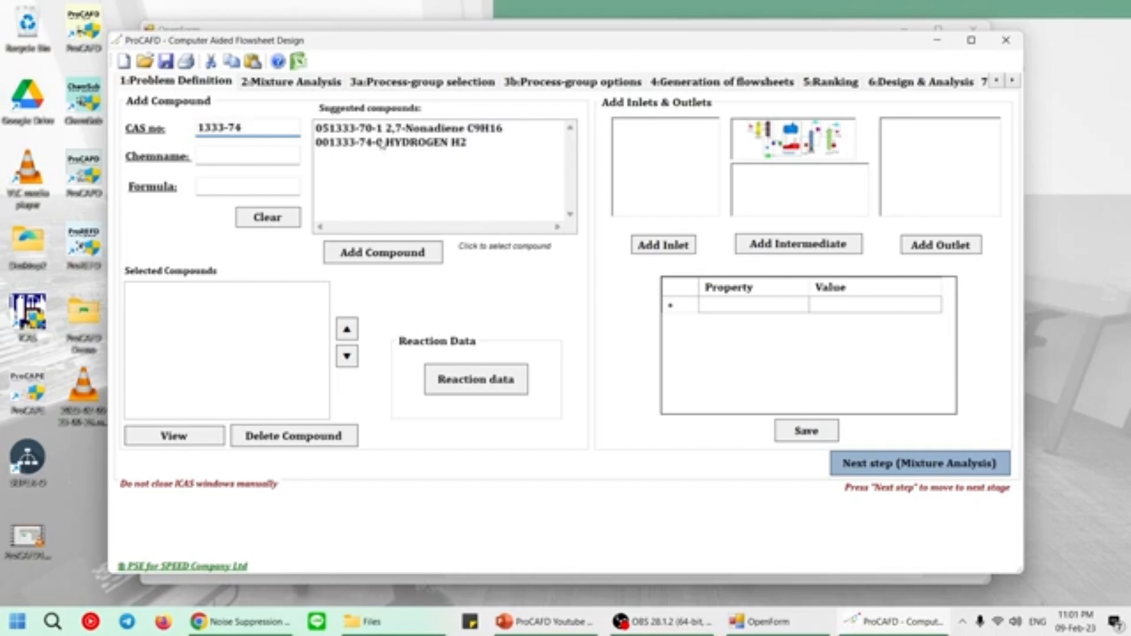
pyautogui.click(380, 142)
pyautogui.click(400, 253)
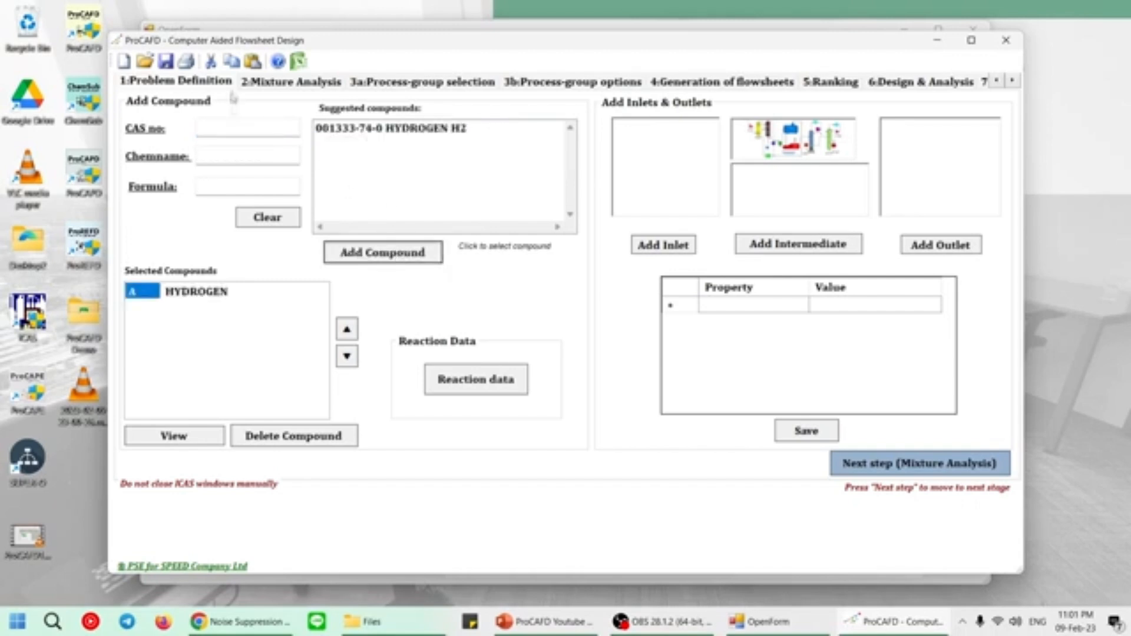
# Add methane to the selected compounds using CAS number 74-82-8.
pyautogui.click(261, 128)
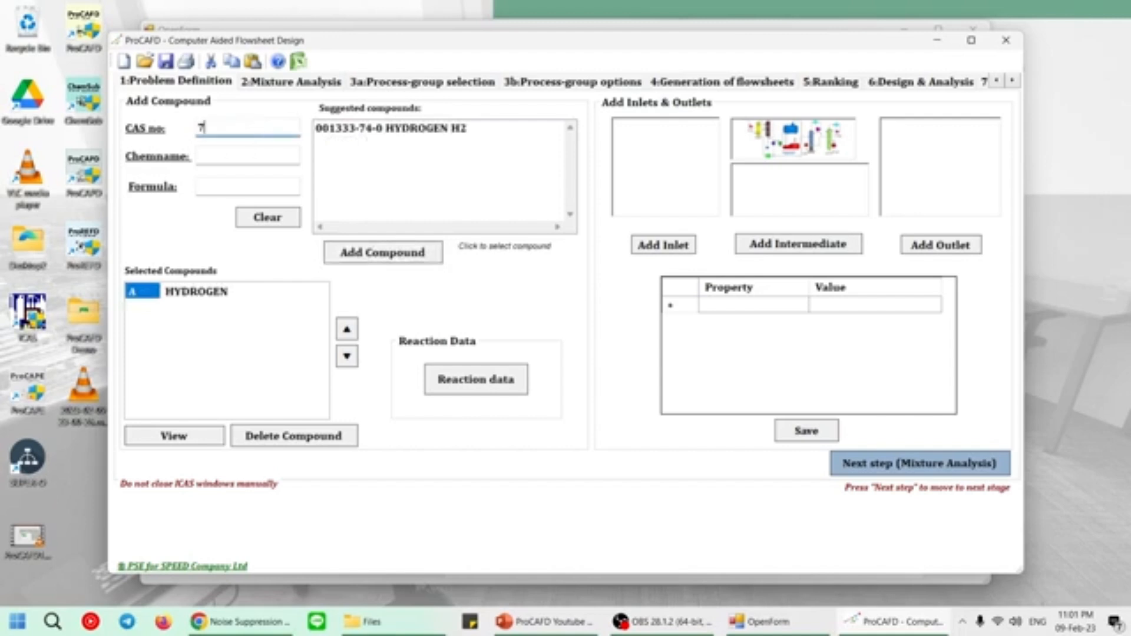
pyautogui.write('74-82-8')
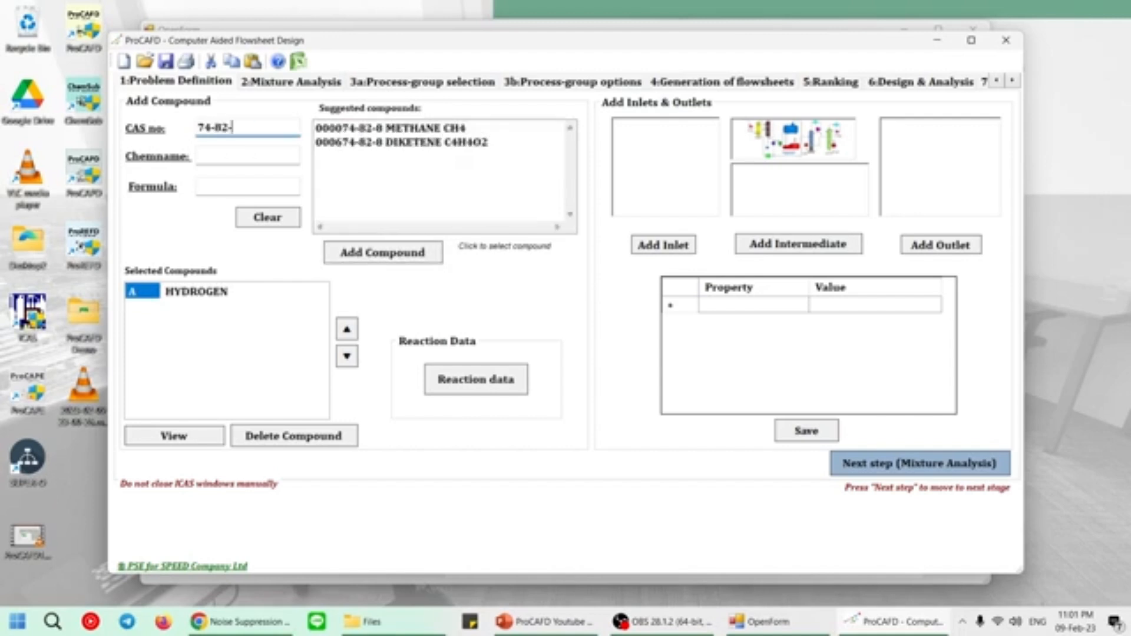
pyautogui.click(377, 130)
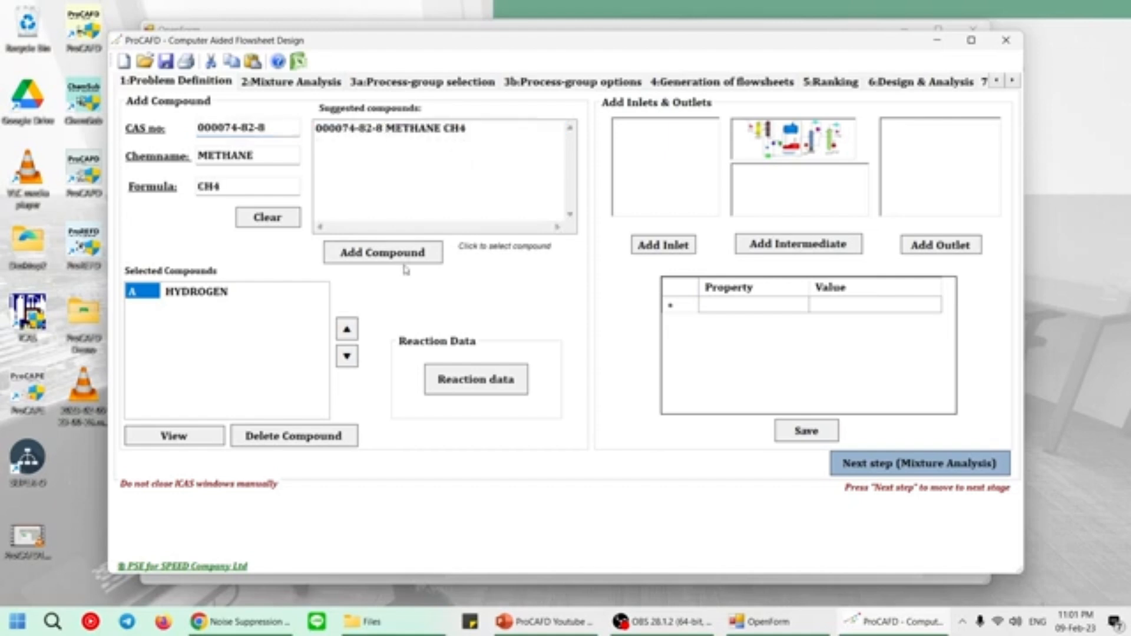
pyautogui.click(403, 257)
# Add toluene to the selected compounds using CAS number 108-88-3.
pyautogui.click(259, 124)
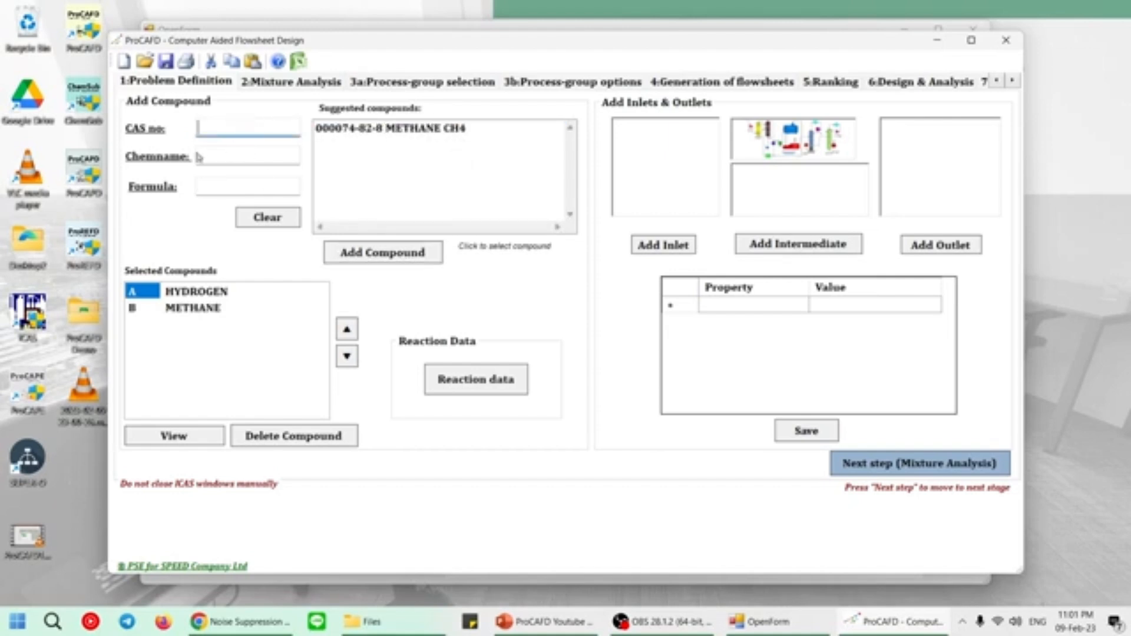
pyautogui.write('108-88-3')
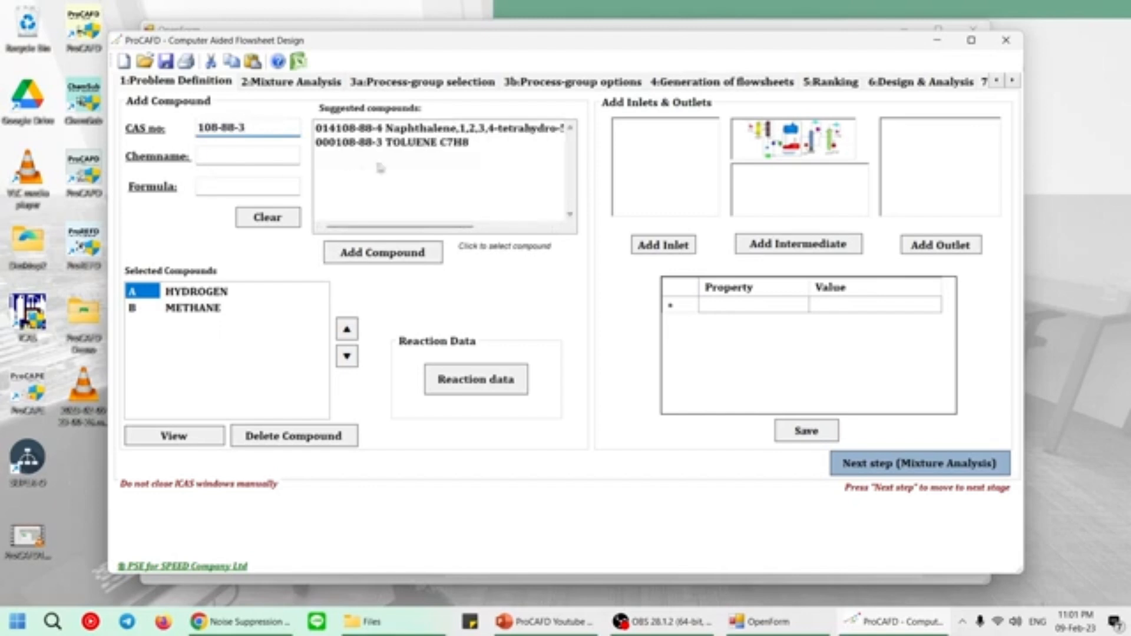
pyautogui.click(412, 142)
pyautogui.click(394, 256)
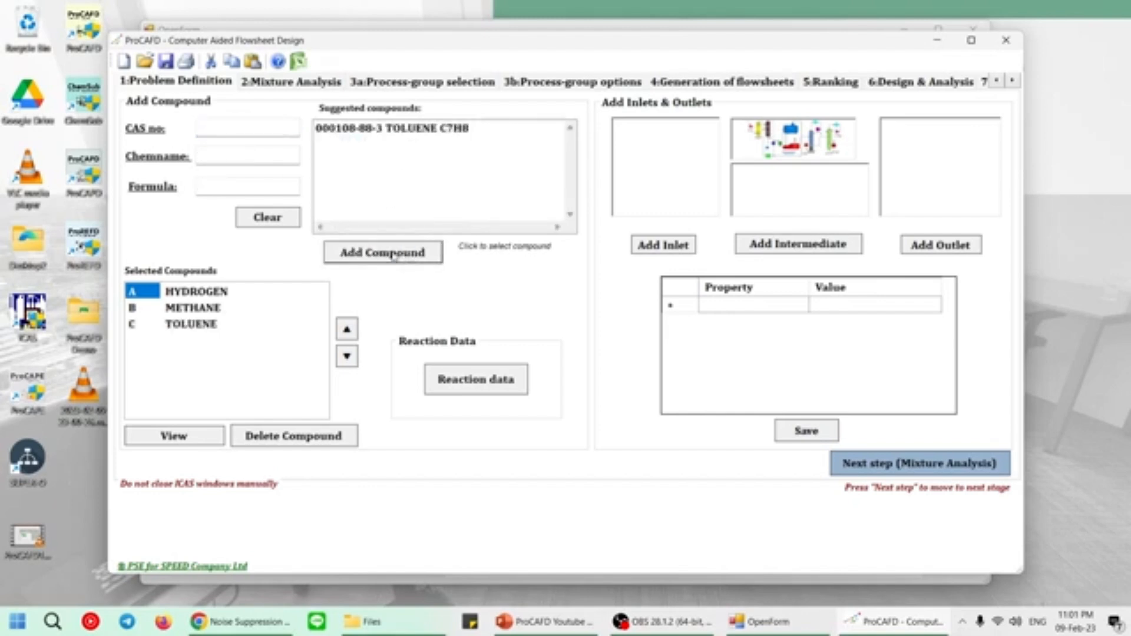
# Add benzene to the selected compounds using CAS number 71-43-2.
pyautogui.click(272, 128)
pyautogui.write('71-43-2')
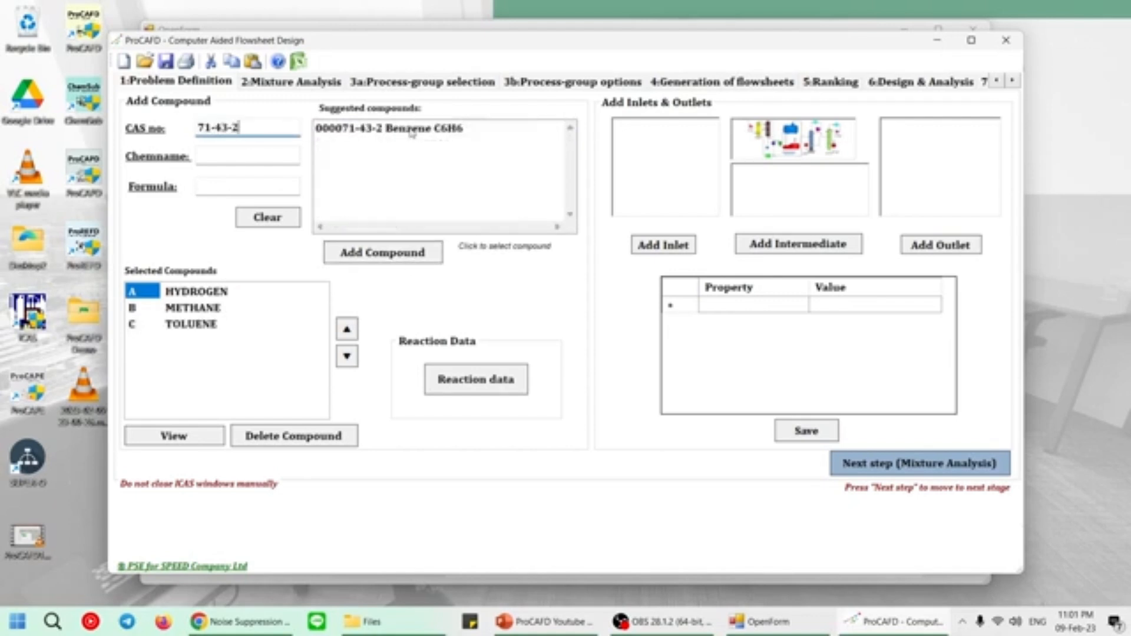
pyautogui.click(411, 129)
pyautogui.click(387, 256)
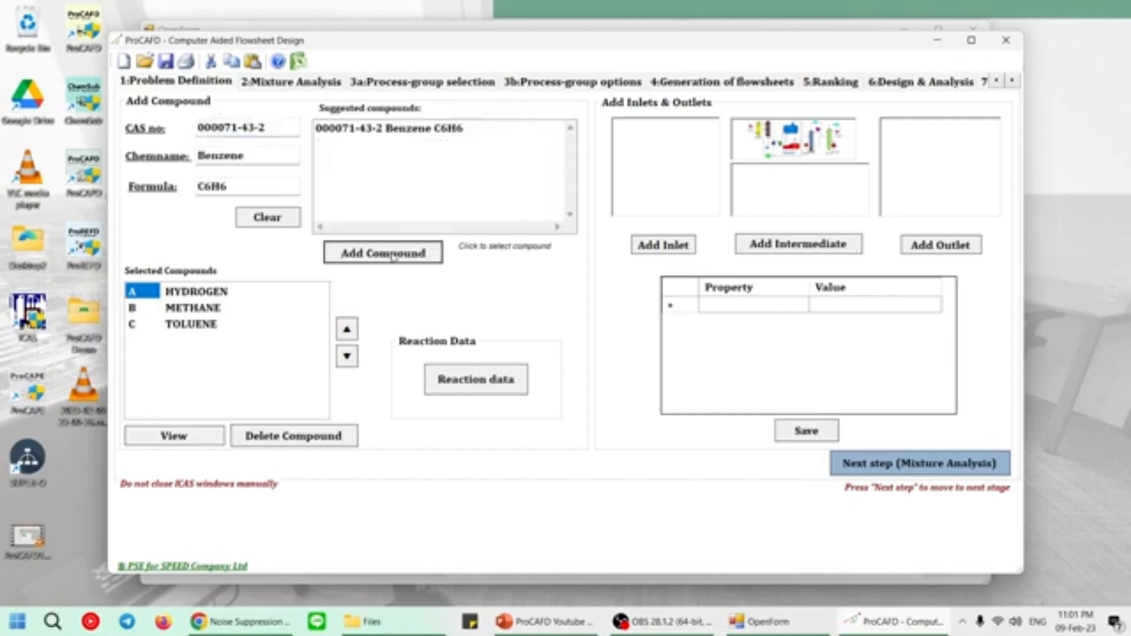
# Add 1,1'-Biphenyl to the selected compounds using CAS number 92-52-4.
pyautogui.click(254, 127)
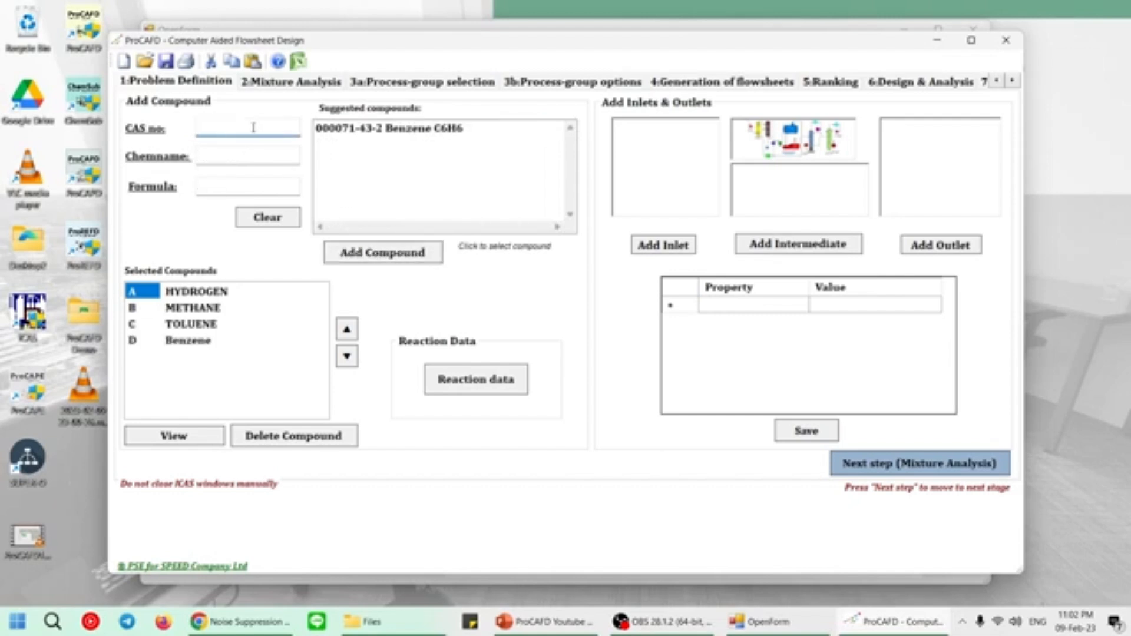
pyautogui.write('92-52-4')
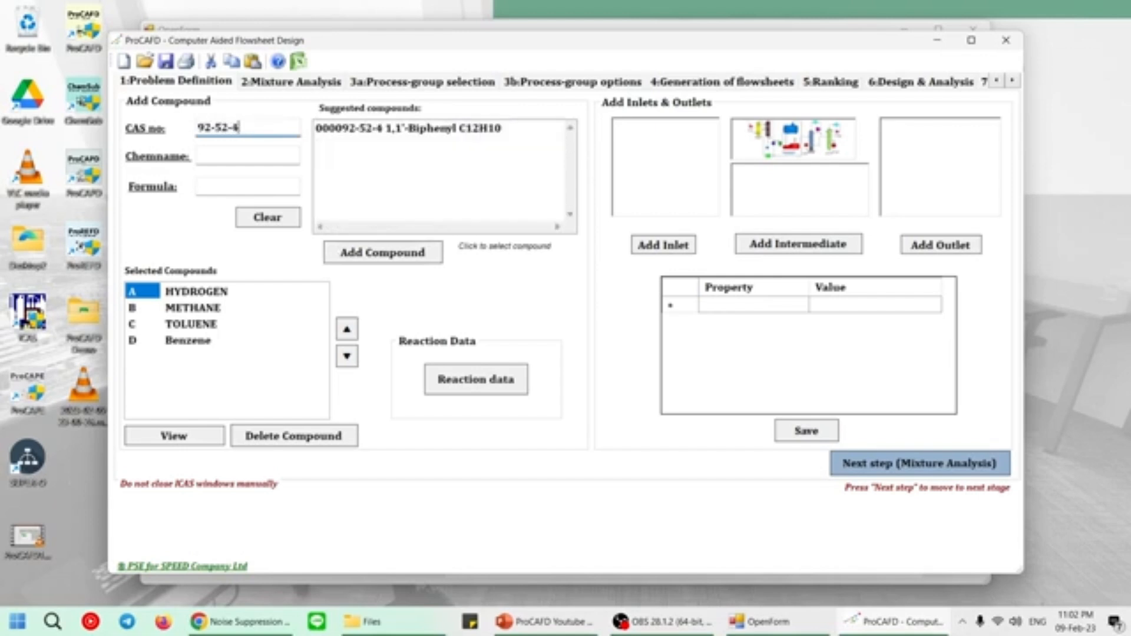
pyautogui.click(375, 129)
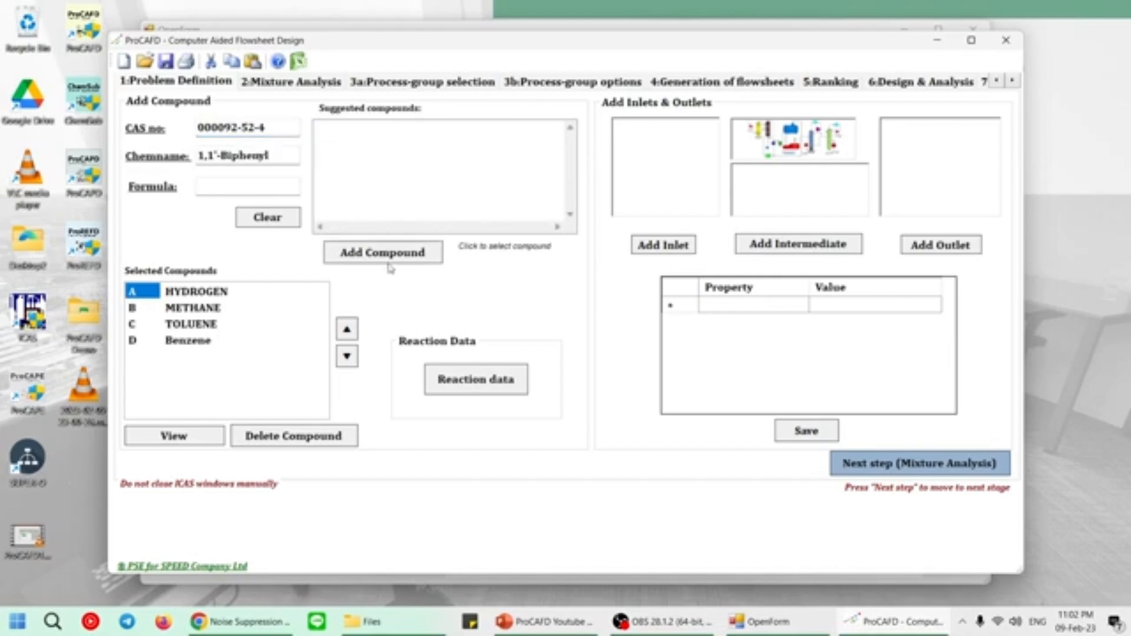
pyautogui.click(384, 252)
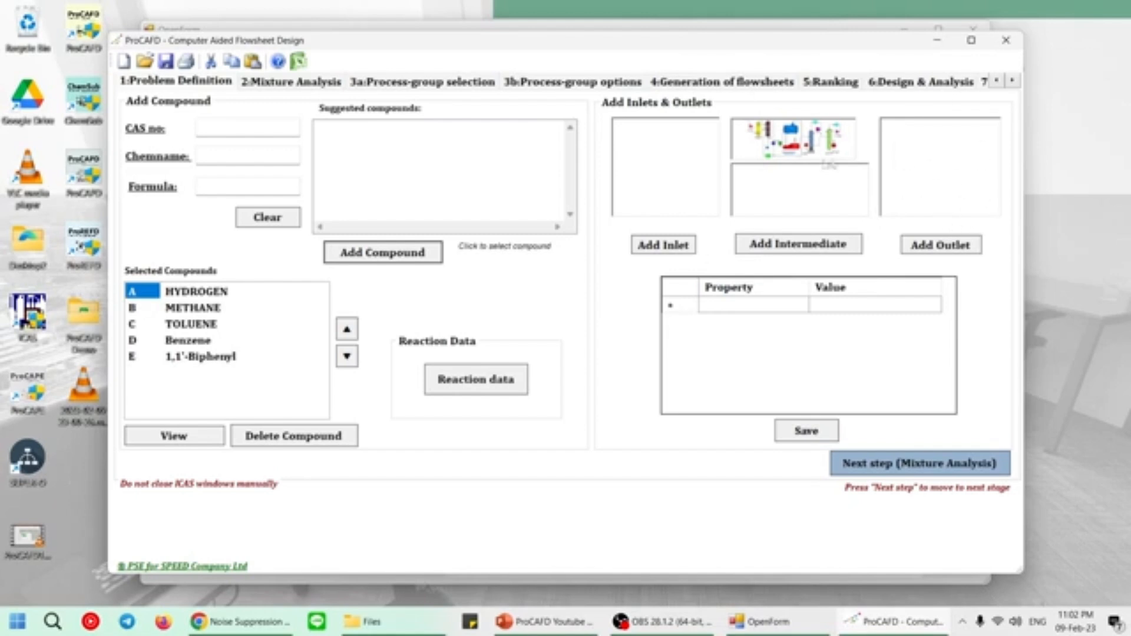
# Add two inlet streams and four outlet streams to the problem definition.
pyautogui.click(675, 247)
pyautogui.click(676, 247)
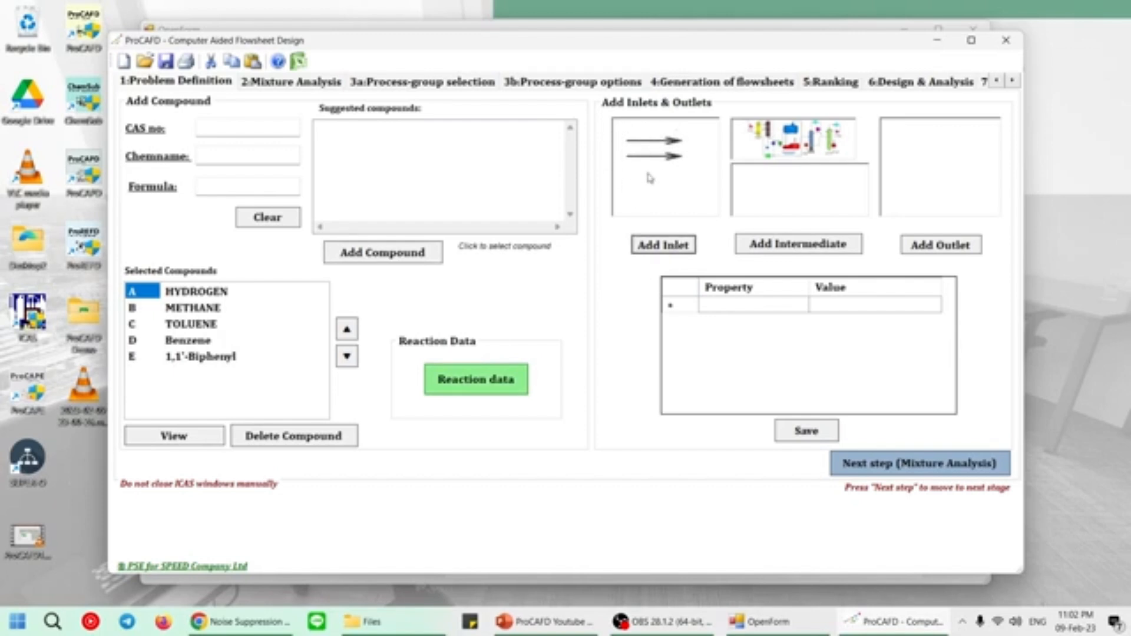
pyautogui.click(962, 249)
pyautogui.click(962, 249)
pyautogui.click(955, 253)
pyautogui.click(955, 252)
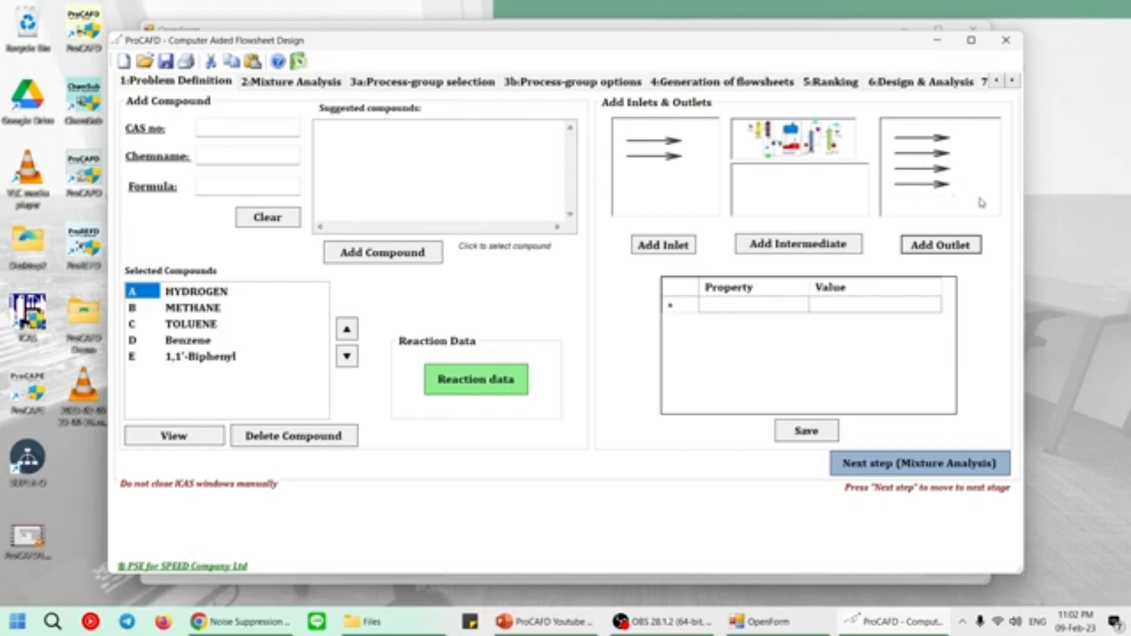
# Set the pressure of inlet 1 to 34 atm.
pyautogui.click(675, 145)
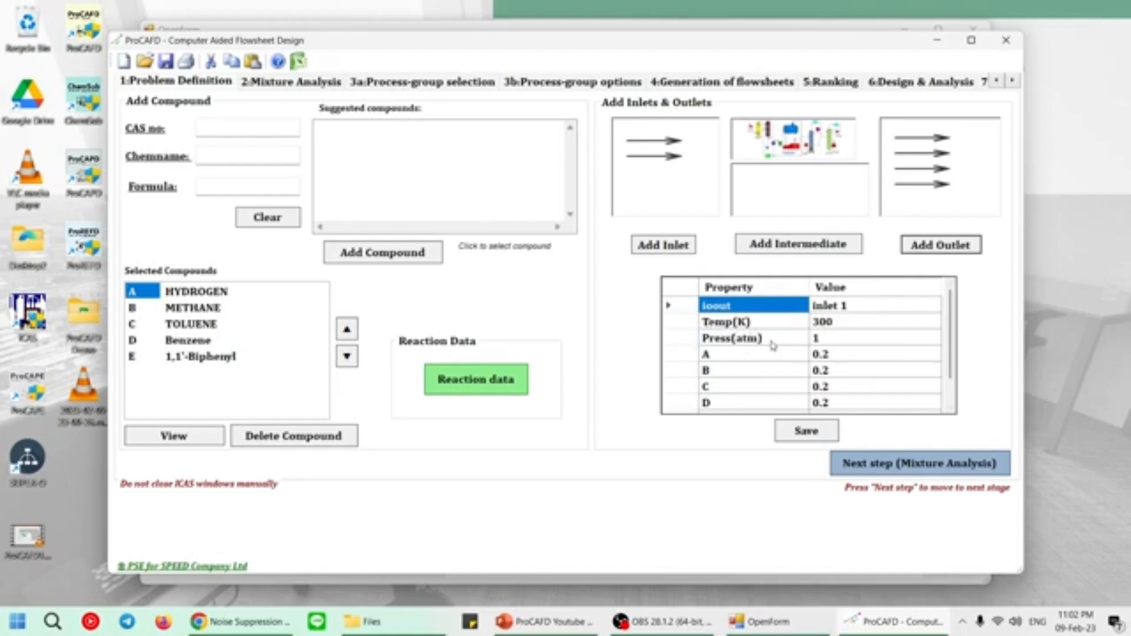
pyautogui.scroll(-1, 772, 344)
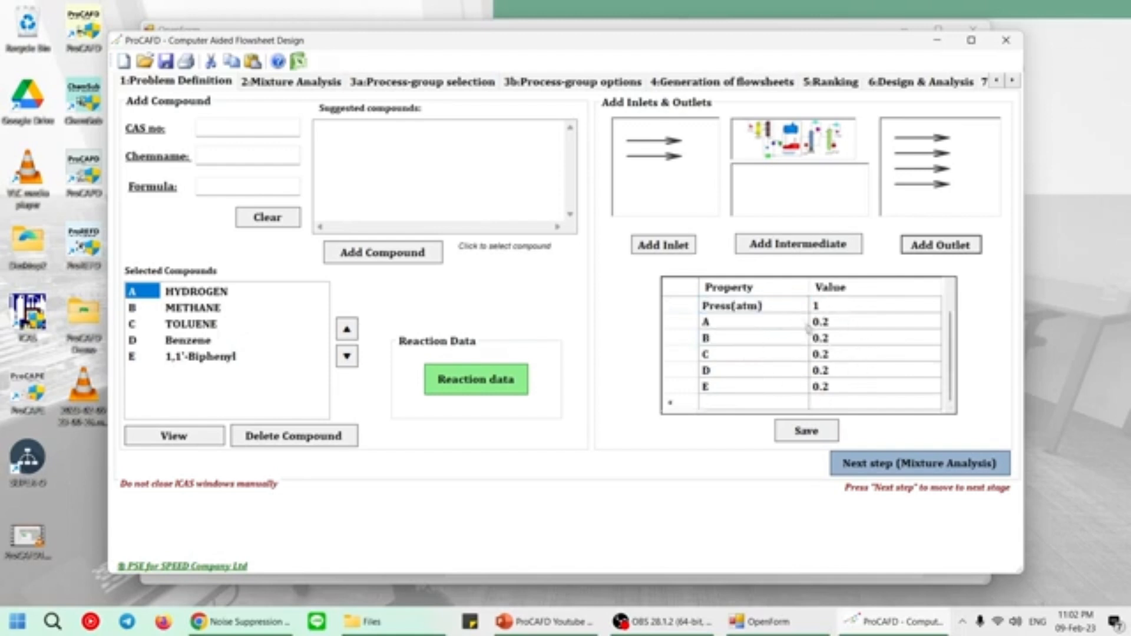
pyautogui.scroll(1, 802, 326)
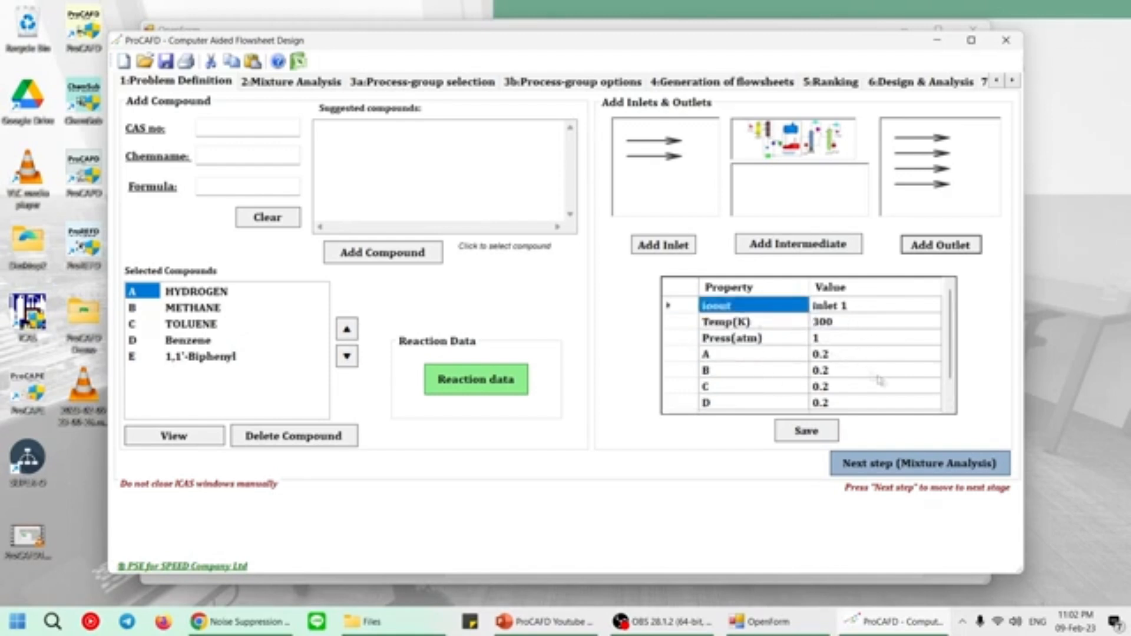
pyautogui.click(834, 341)
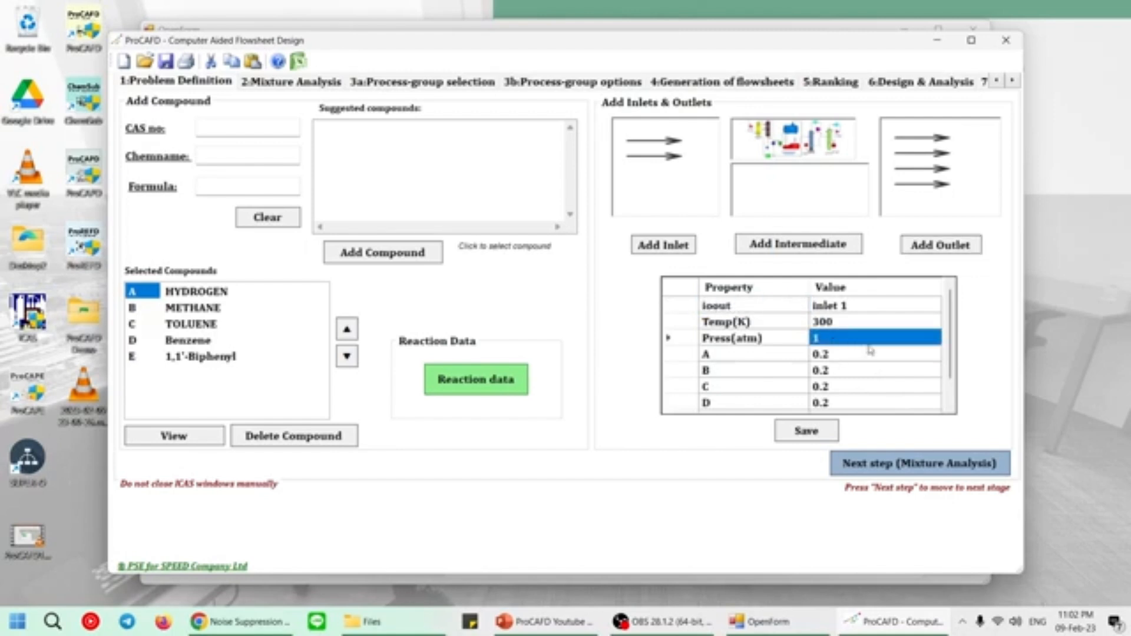
pyautogui.write('34')
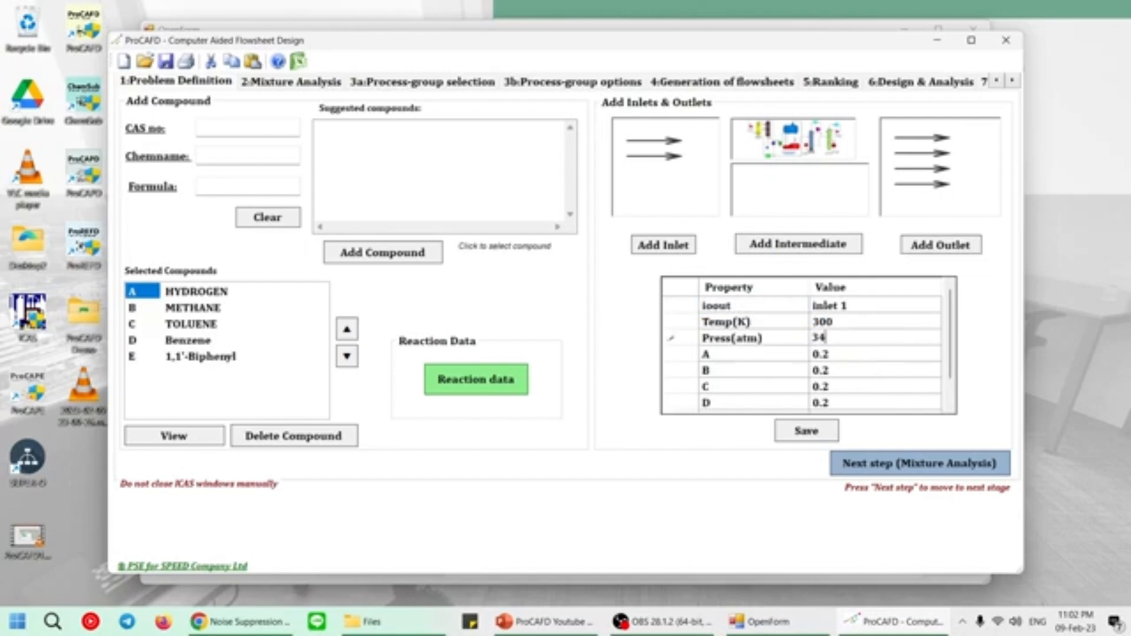
# Set the composition of inlet 1 to A 0.9, B 0.1, and C, D and E 0, and save the stream.
pyautogui.scroll(-1, 848, 342)
pyautogui.click(862, 328)
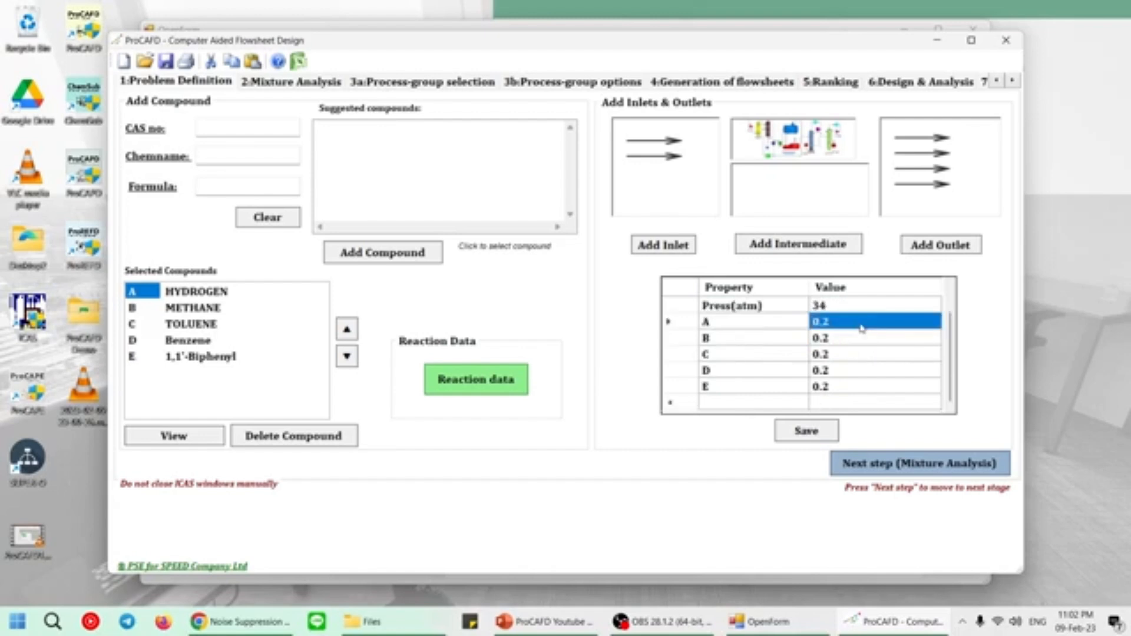
pyautogui.write('0')
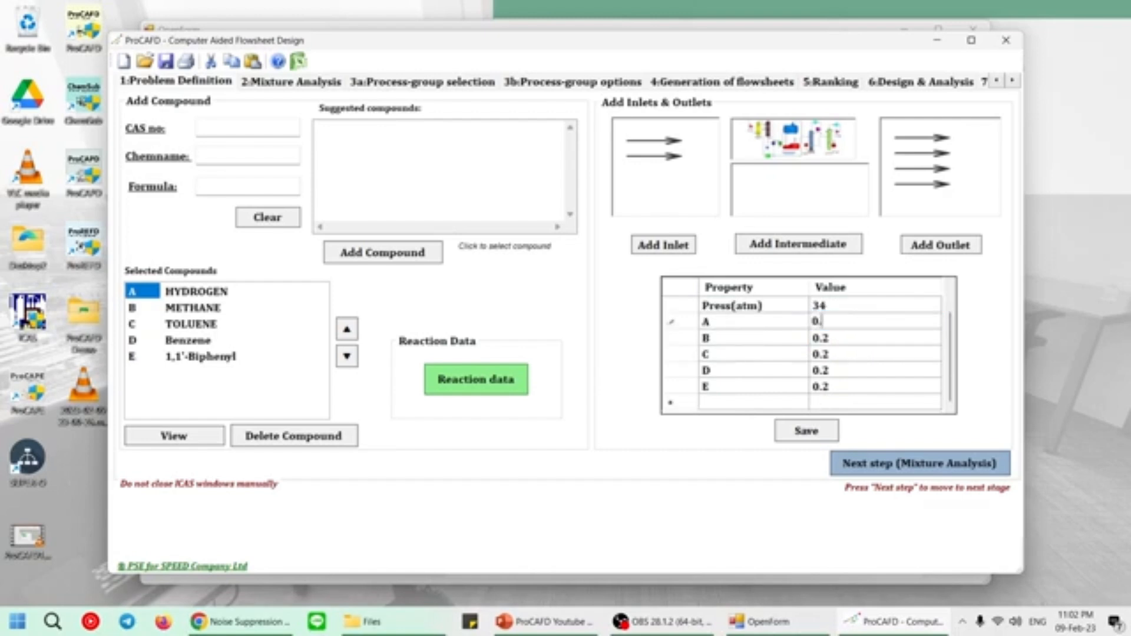
pyautogui.write('.9')
pyautogui.click(837, 338)
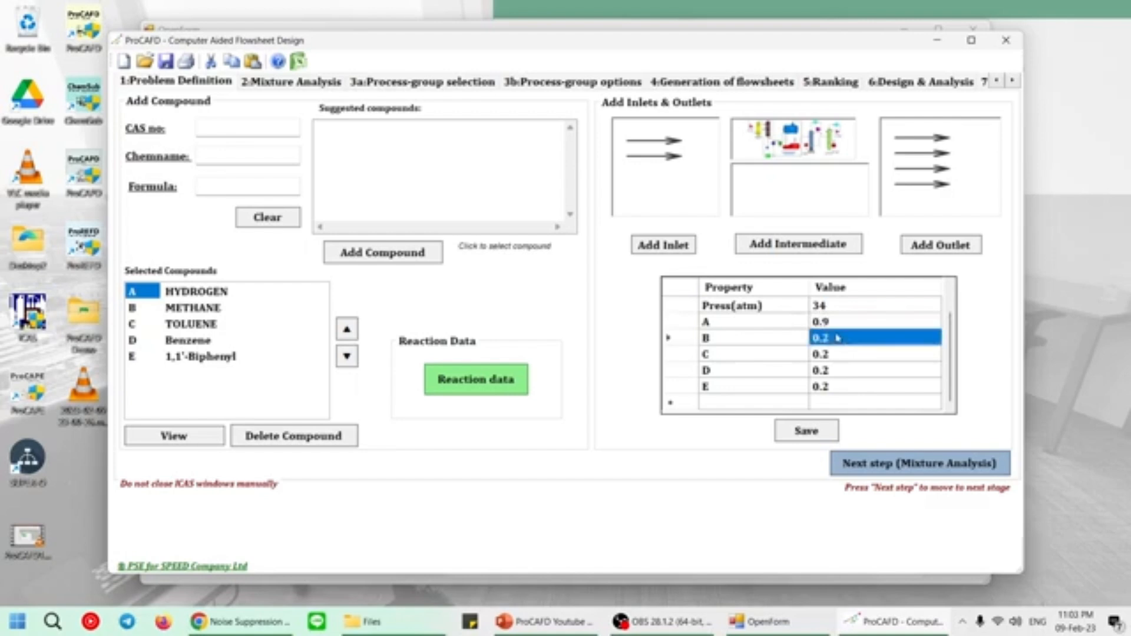
pyautogui.write('0')
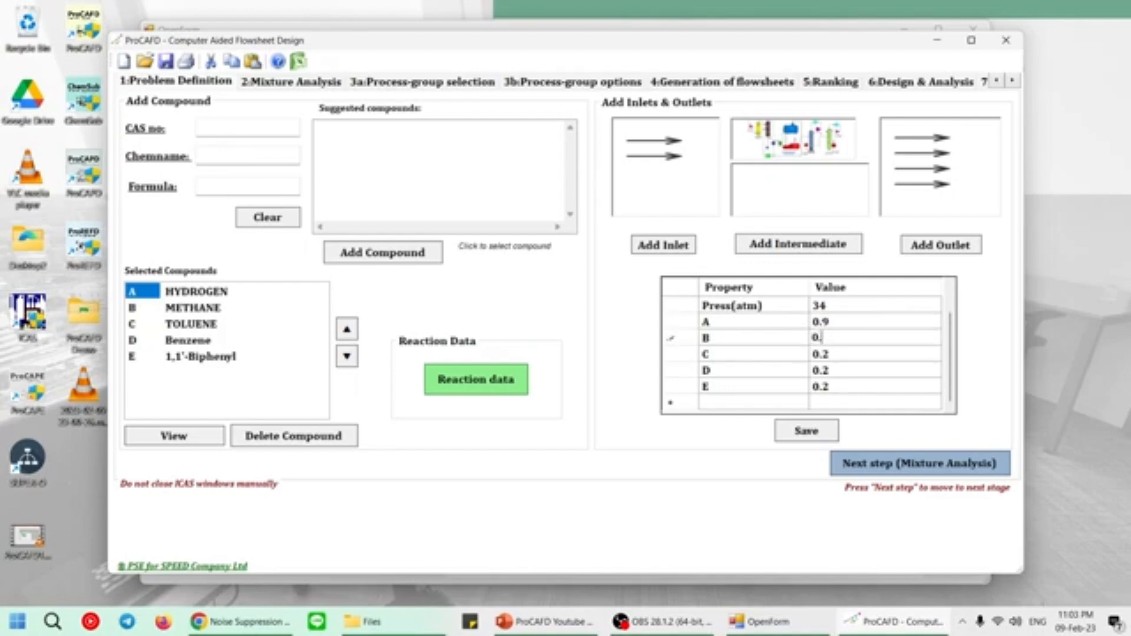
pyautogui.click(858, 355)
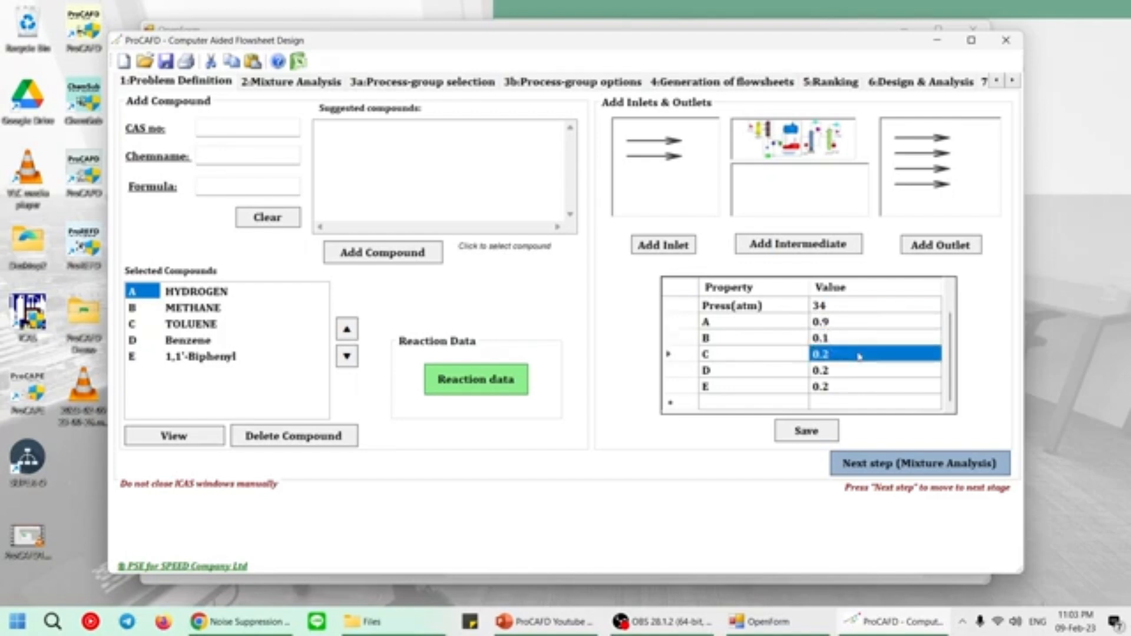
pyautogui.write('0')
pyautogui.click(848, 373)
pyautogui.write('0')
pyautogui.click(849, 387)
pyautogui.write('0')
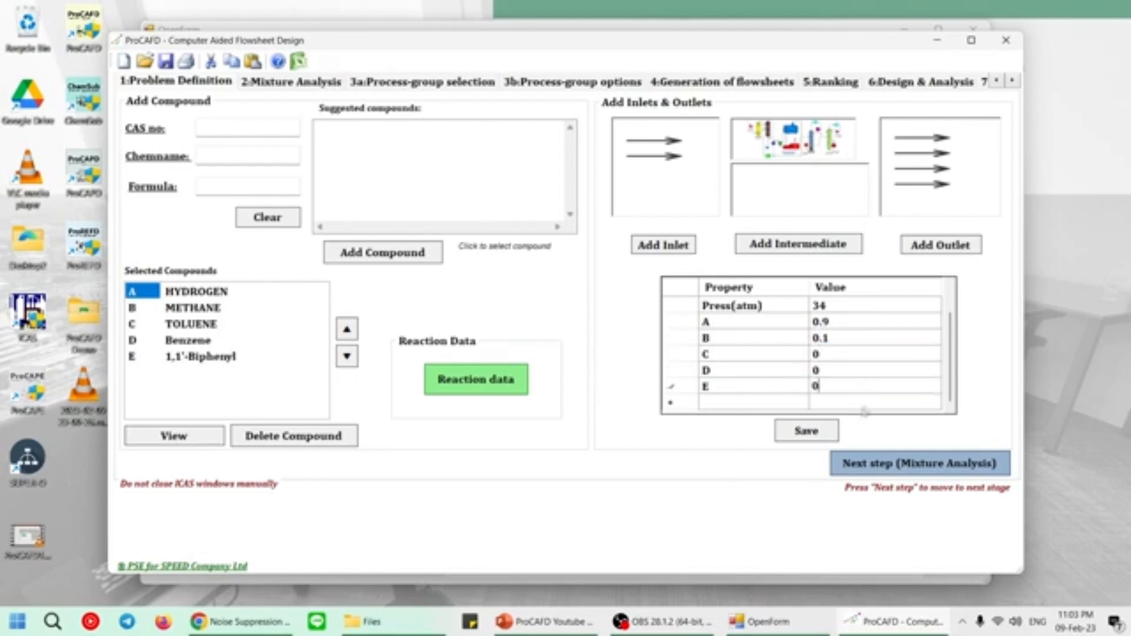
pyautogui.click(819, 431)
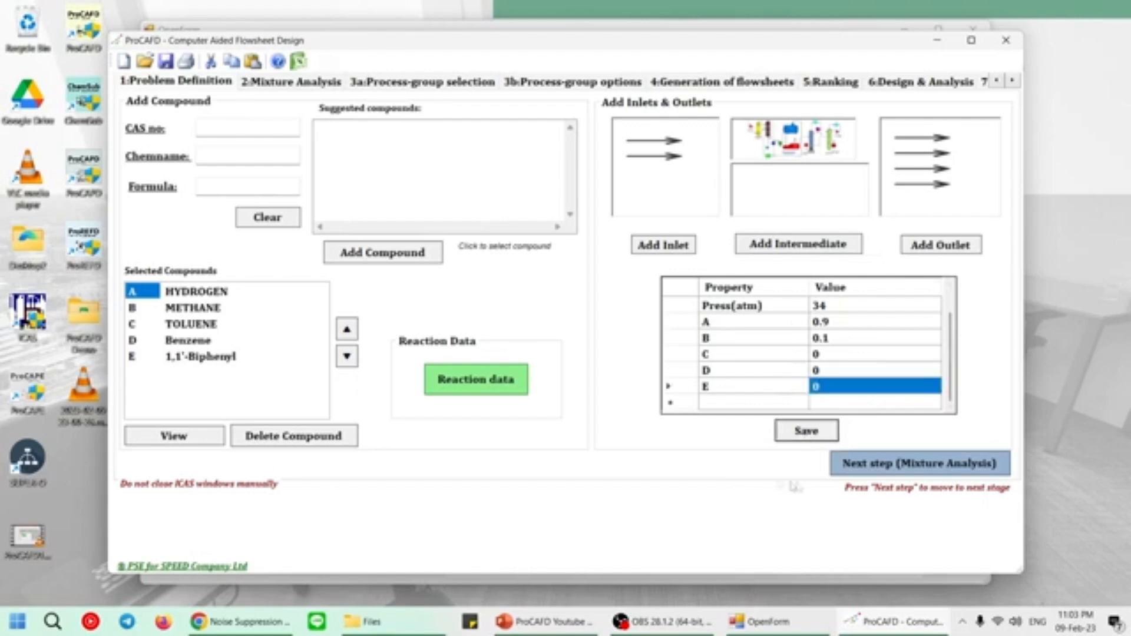
# Set the pressure of inlet 2 to 34 atm.
pyautogui.click(676, 163)
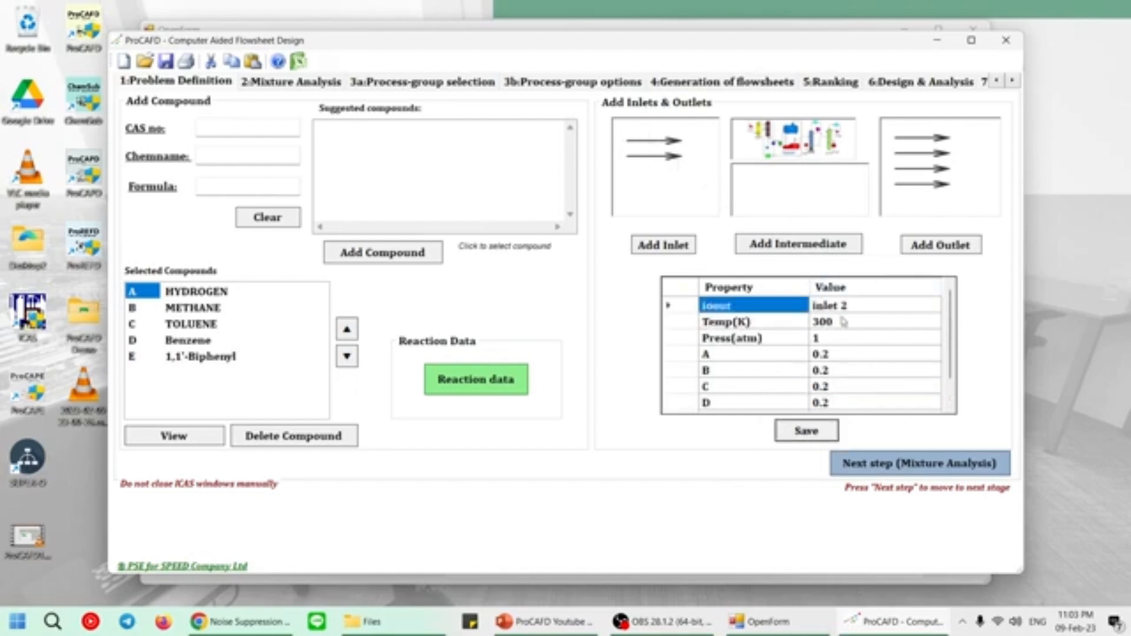
pyautogui.click(852, 341)
pyautogui.write('34')
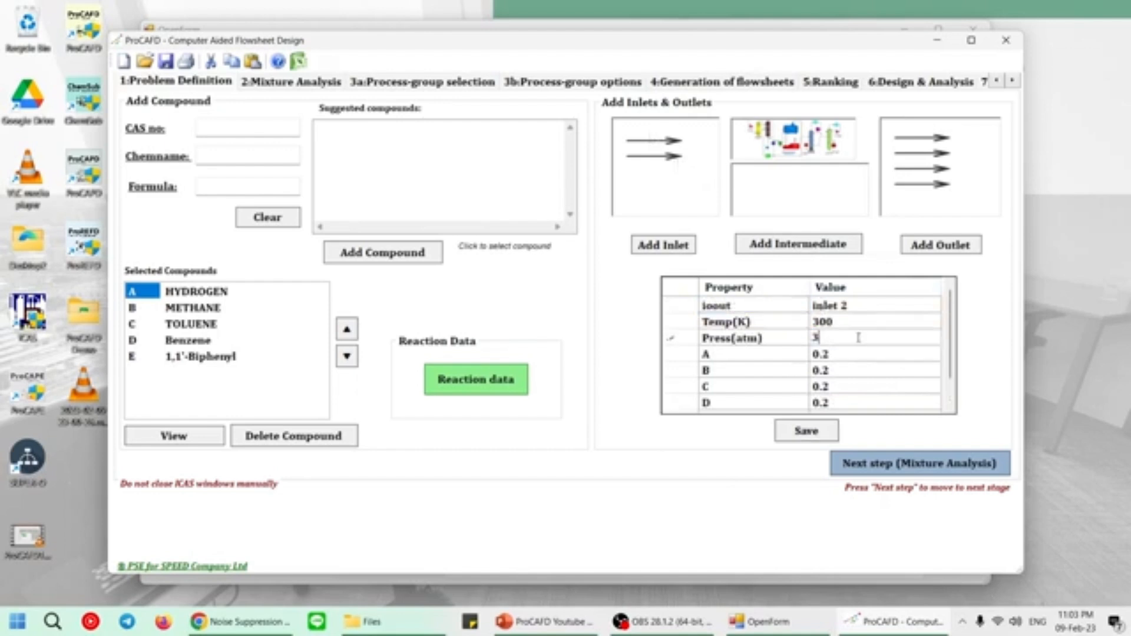
# Set the composition of inlet 2 to C 1 and A, B, D and E 0, and save the stream.
pyautogui.scroll(-1, 883, 354)
pyautogui.press('Return')
pyautogui.write('0')
pyautogui.press('Return')
pyautogui.write('0')
pyautogui.press('Return')
pyautogui.write('1')
pyautogui.press('Return')
pyautogui.write('0')
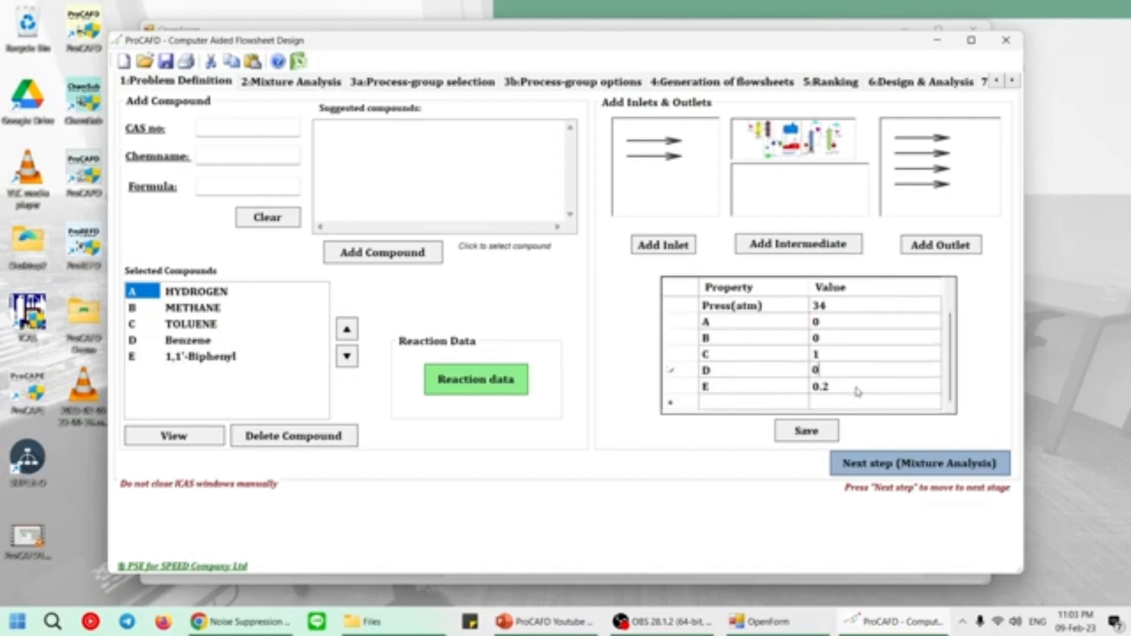
pyautogui.press('Return')
pyautogui.write('0')
pyautogui.click(819, 435)
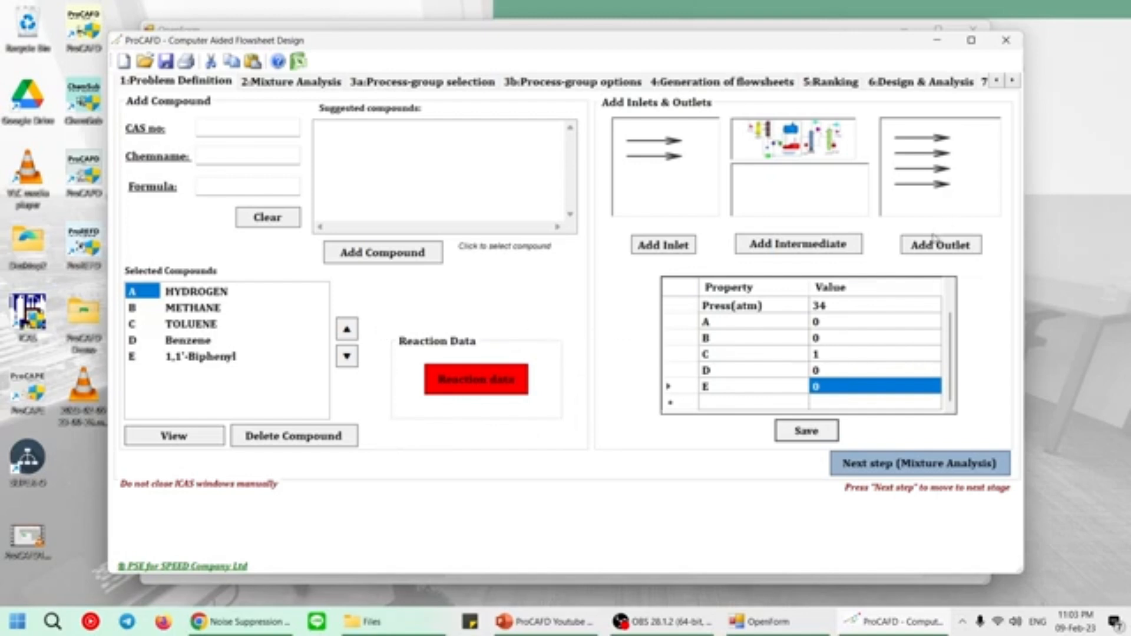
# Set the composition of components A and B in outlet 1 to 0.5 each.
pyautogui.click(941, 143)
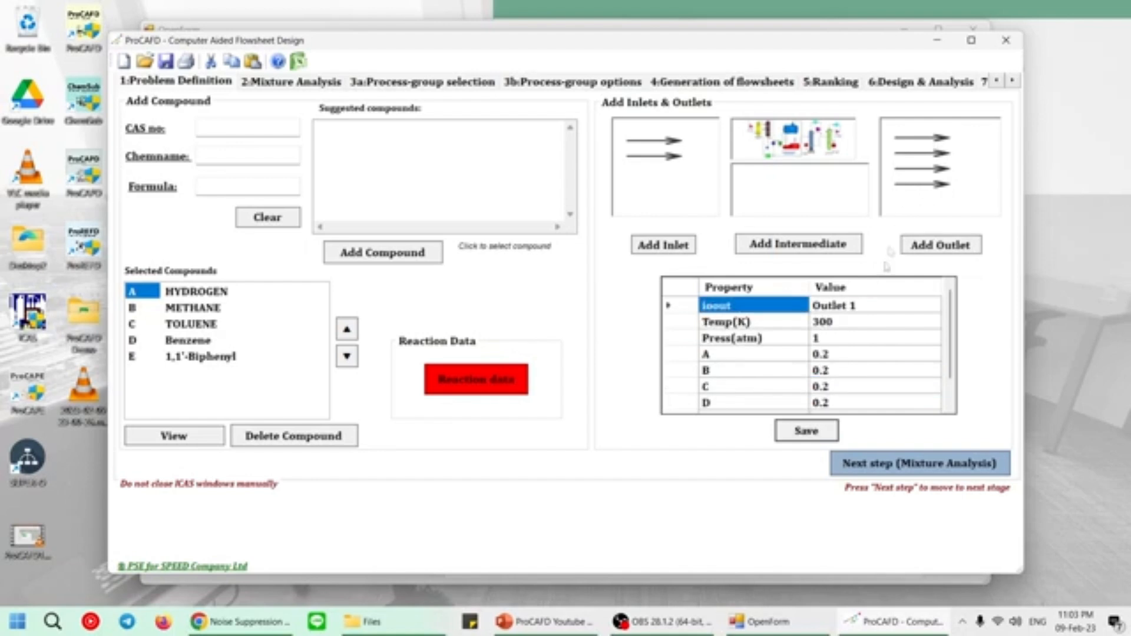
pyautogui.scroll(-1, 865, 362)
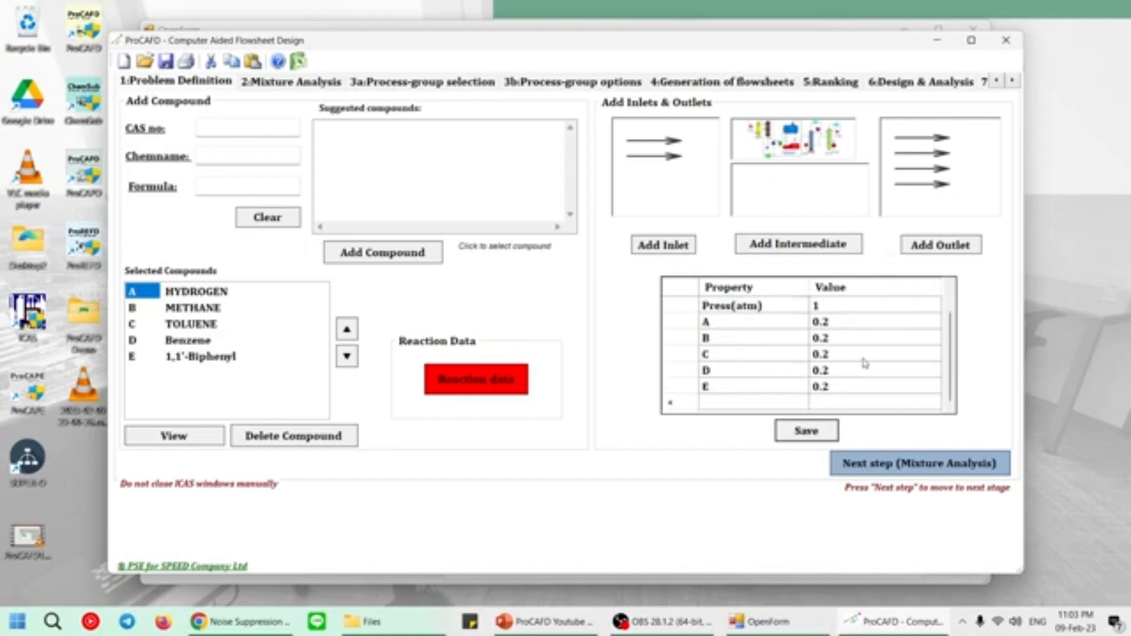
pyautogui.click(875, 331)
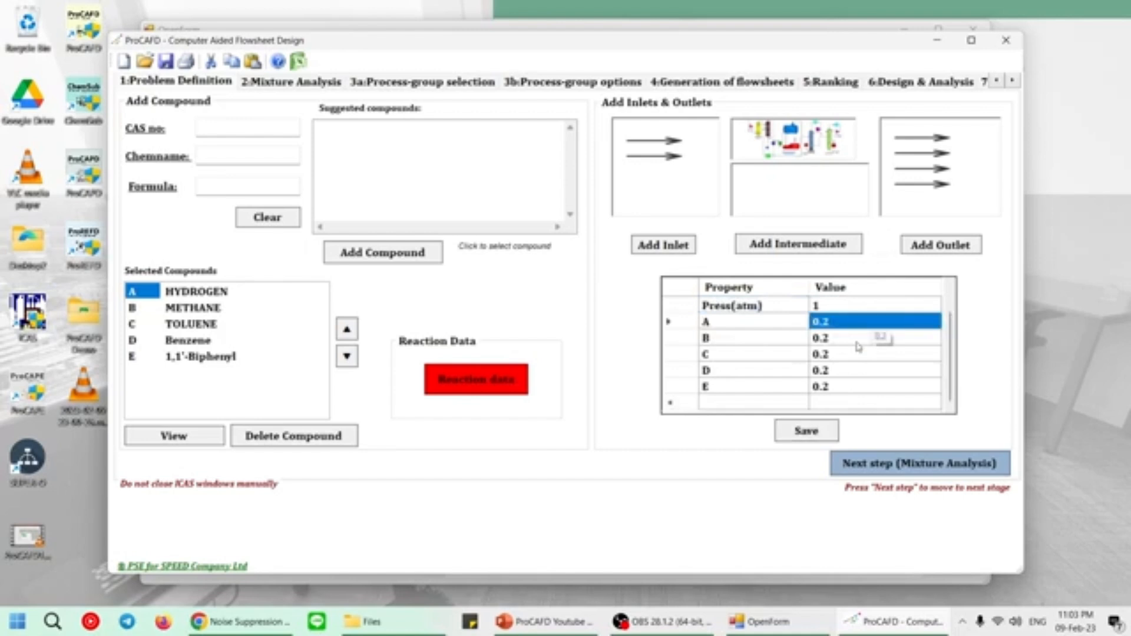
pyautogui.click(875, 331)
pyautogui.press('BackSpace')
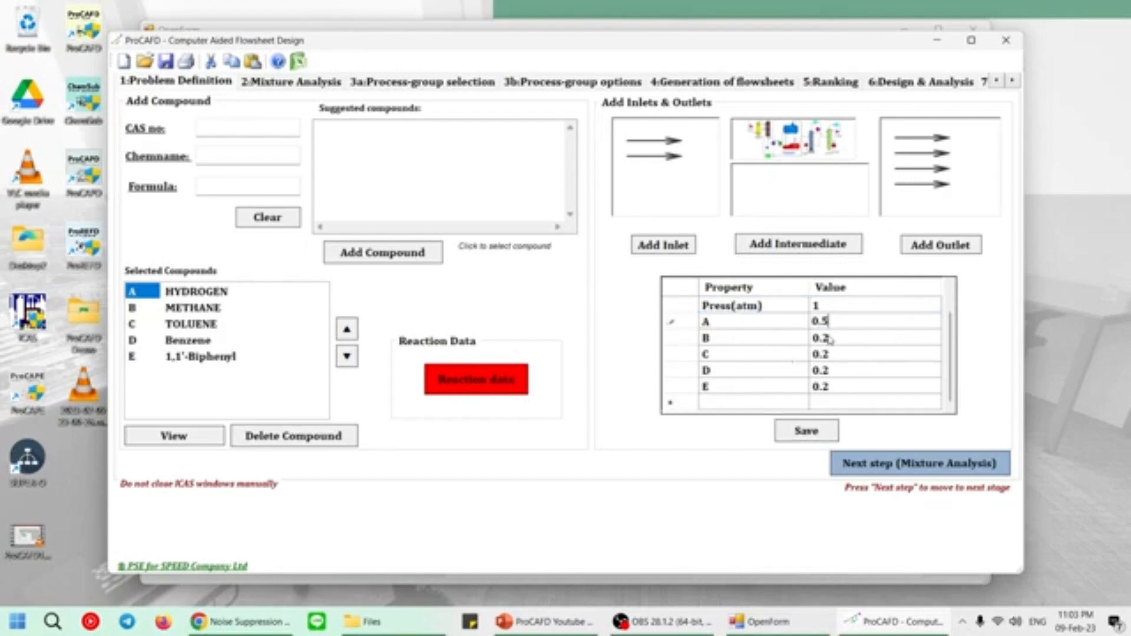
pyautogui.click(831, 338)
pyautogui.click(831, 339)
pyautogui.press('BackSpace')
pyautogui.write('5')
# Set components C, D and E of outlet 1 to 0 and save the stream.
pyautogui.click(836, 355)
pyautogui.write('0')
pyautogui.click(836, 373)
pyautogui.write('0')
pyautogui.click(840, 387)
pyautogui.write('0')
pyautogui.click(807, 431)
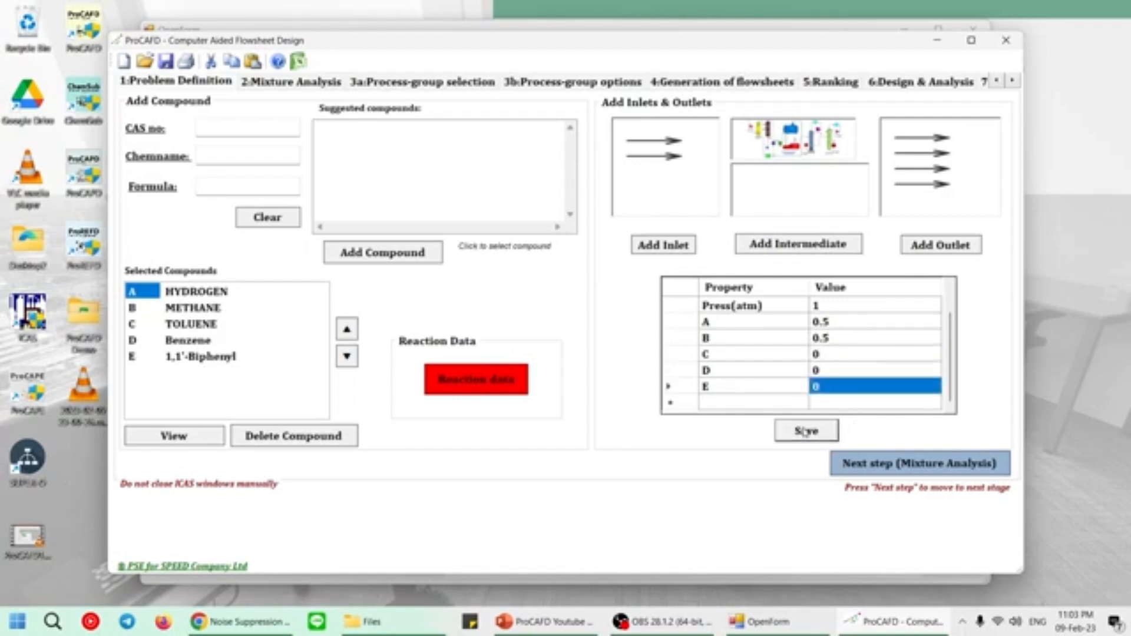
# Set the composition of outlet 2 to C 1 and A, B, D and E 0, and save the stream.
pyautogui.click(943, 158)
pyautogui.scroll(-1, 856, 350)
pyautogui.click(867, 326)
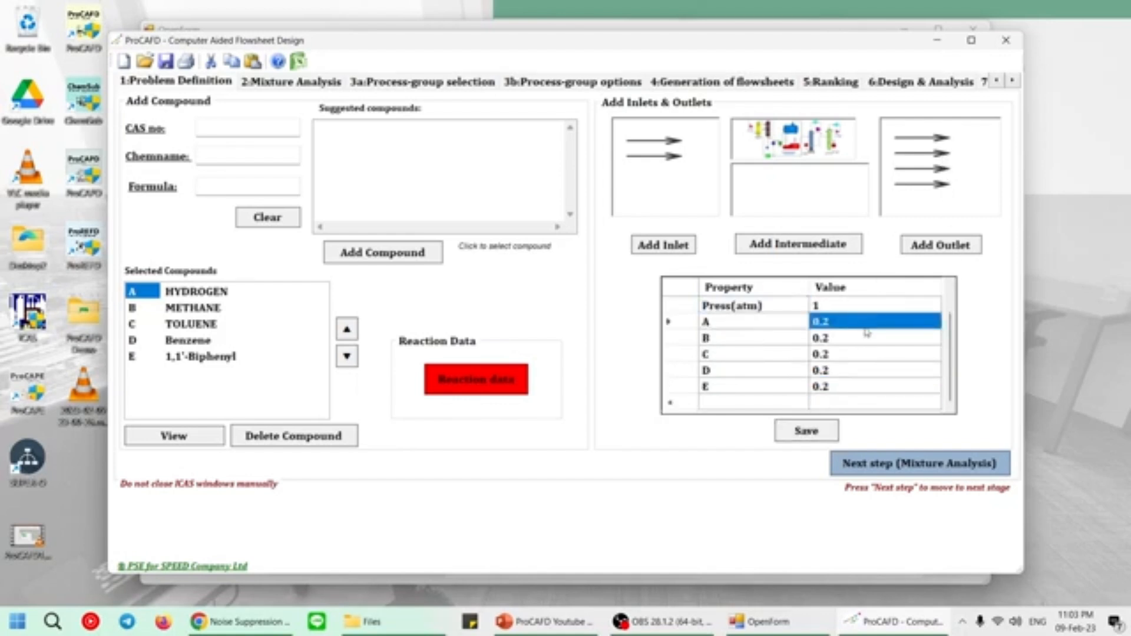
pyautogui.write('0')
pyautogui.click(865, 339)
pyautogui.write('0')
pyautogui.click(862, 354)
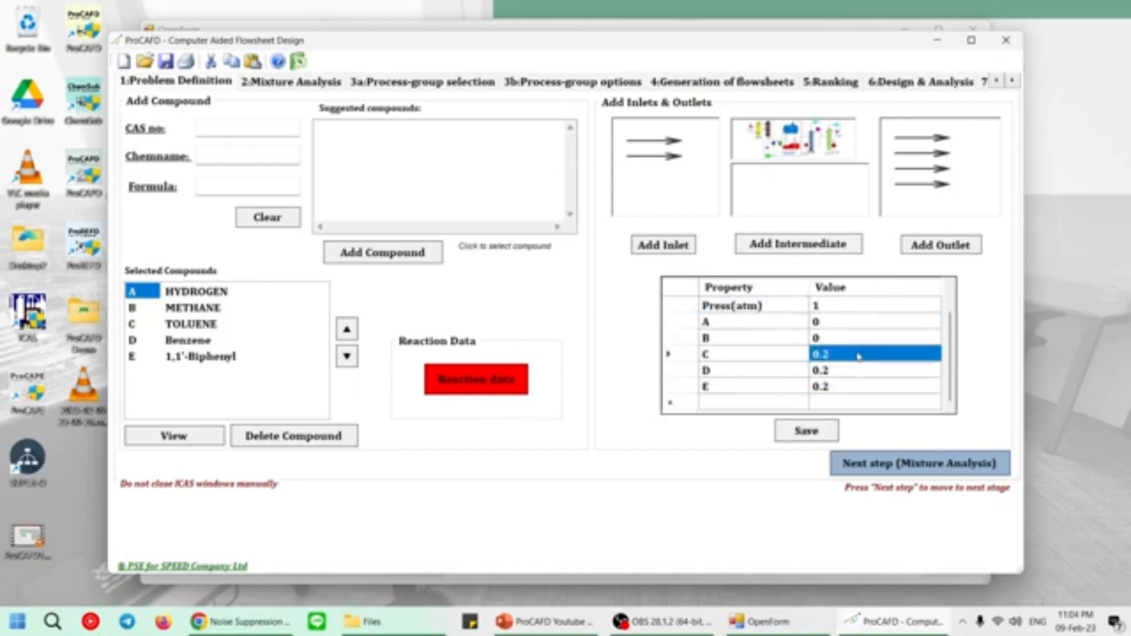
pyautogui.write('1')
pyautogui.click(860, 370)
pyautogui.write('0')
pyautogui.click(859, 387)
pyautogui.write('0')
pyautogui.click(813, 432)
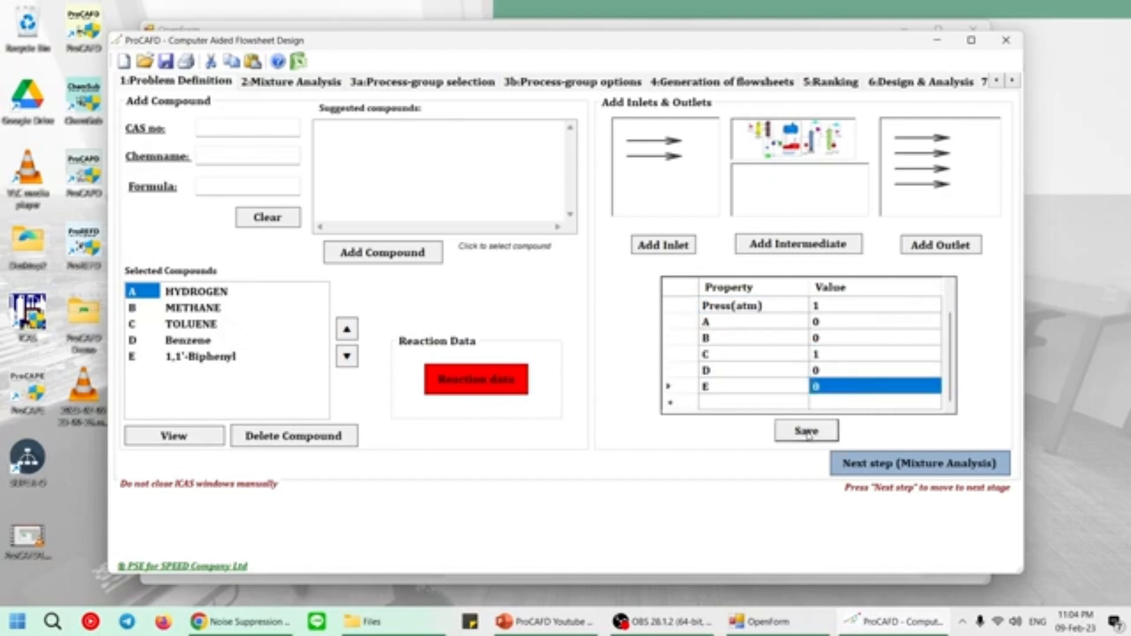
# Set the composition of outlet 3 to D 1 and A, B, C and E 0, and save the stream.
pyautogui.click(942, 171)
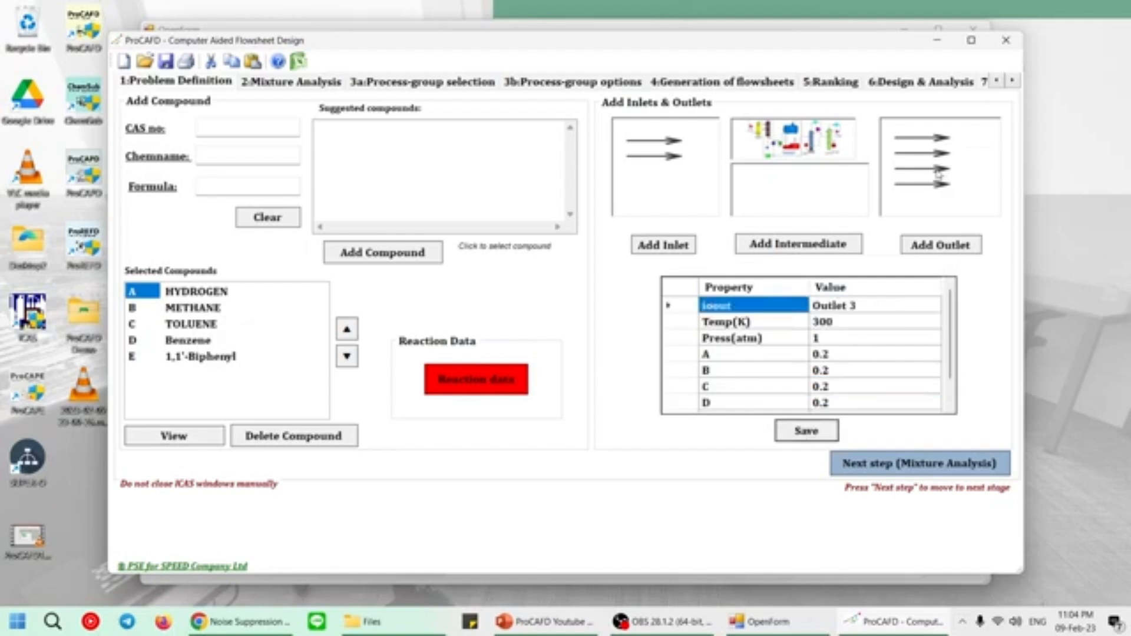
pyautogui.click(854, 323)
pyautogui.write('0')
pyautogui.click(848, 338)
pyautogui.write('0')
pyautogui.click(847, 355)
pyautogui.write('0')
pyautogui.click(842, 372)
pyautogui.write('1')
pyautogui.click(842, 388)
pyautogui.write('0')
pyautogui.click(823, 433)
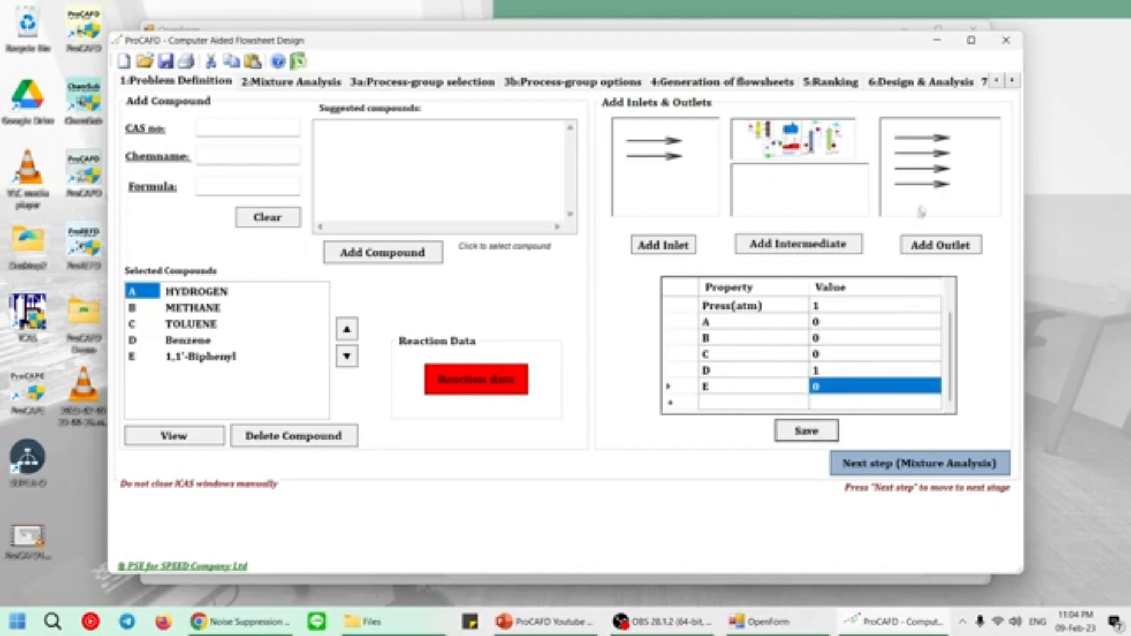
# Set the composition of outlet 4 to E 1 and A, B, C and D 0, and save the stream.
pyautogui.click(939, 190)
pyautogui.scroll(-1, 833, 360)
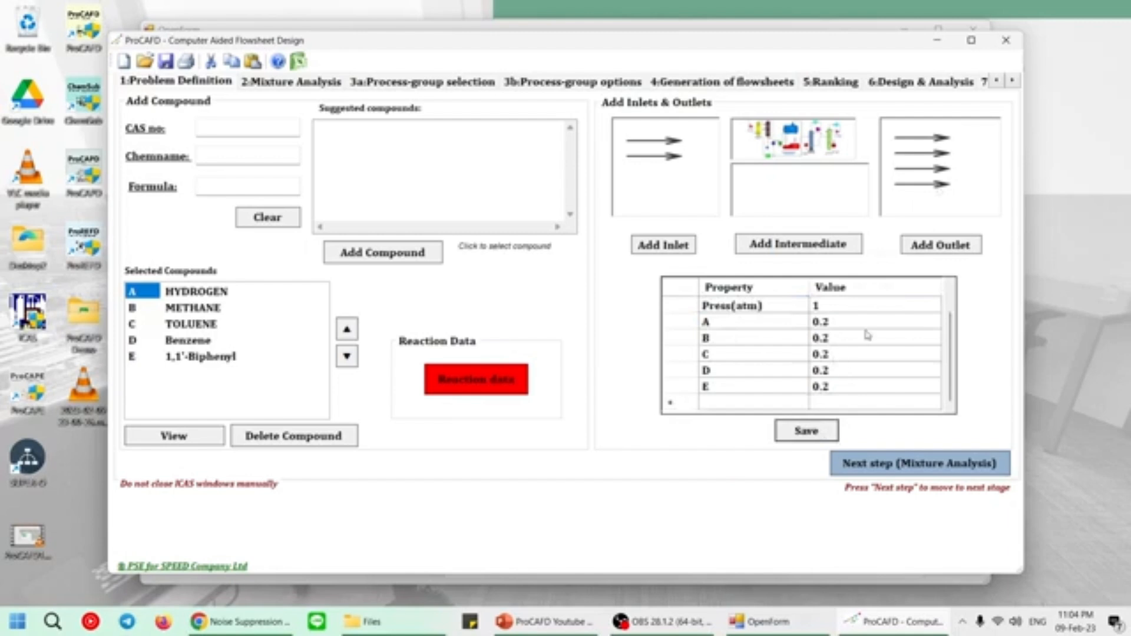
pyautogui.click(859, 324)
pyautogui.write('0')
pyautogui.click(859, 339)
pyautogui.write('0')
pyautogui.click(849, 355)
pyautogui.write('00')
pyautogui.press('BackSpace')
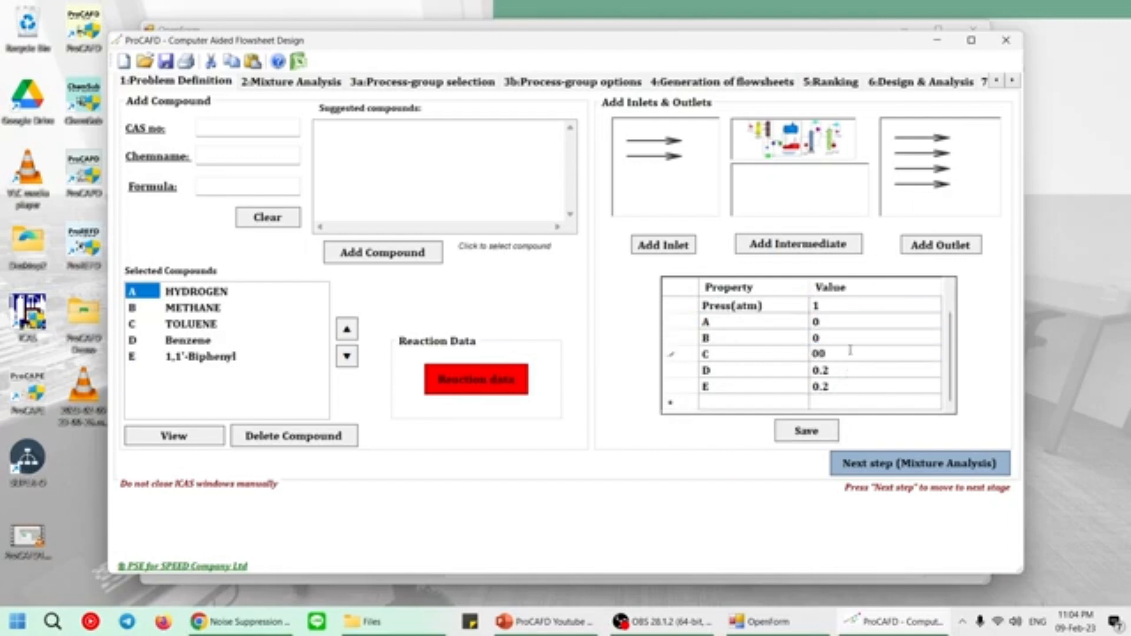
pyautogui.click(844, 371)
pyautogui.write('0')
pyautogui.click(839, 388)
pyautogui.write('1')
pyautogui.click(813, 435)
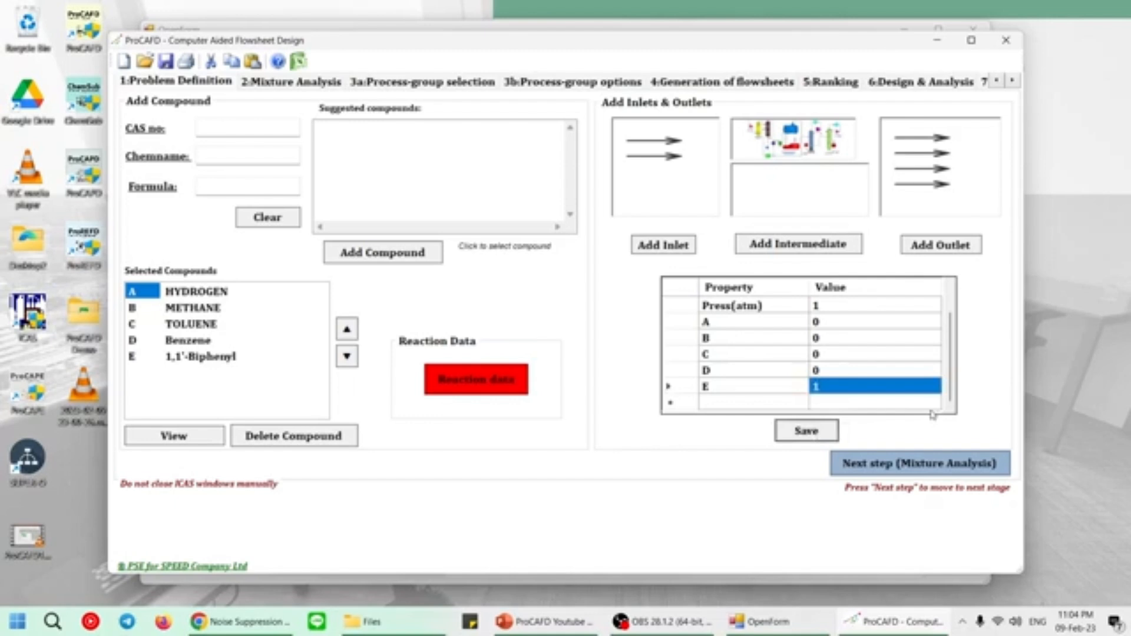
# Open the reaction data and set the first reaction's stoichiometric coefficients to hydrogen -1, toluene -1, benzene 1 and methane 1.
pyautogui.click(486, 391)
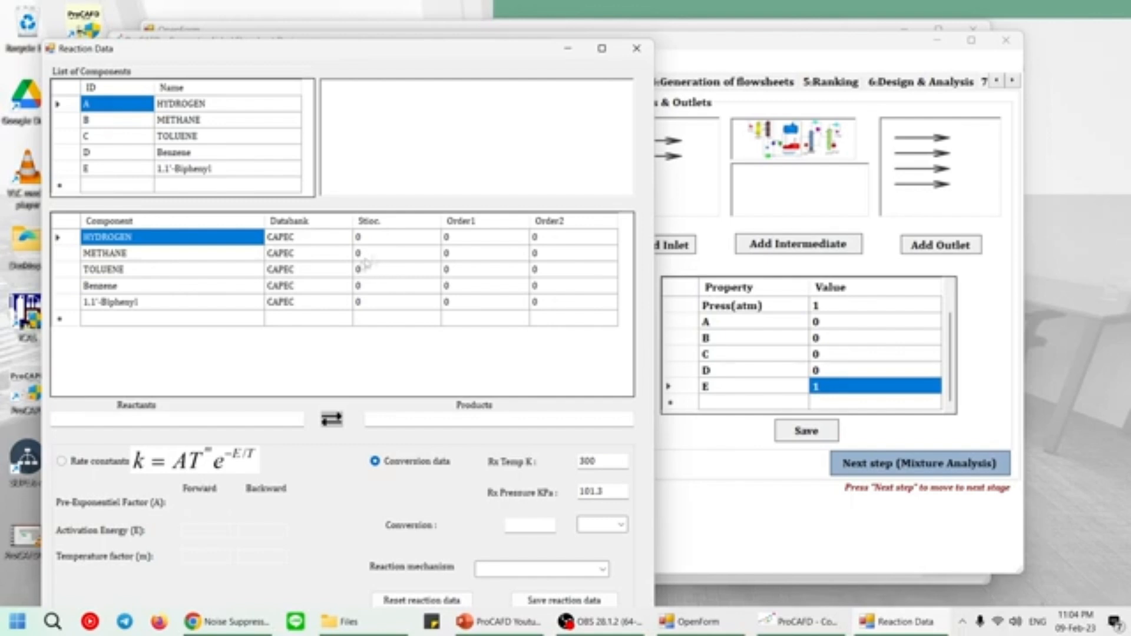
pyautogui.click(397, 242)
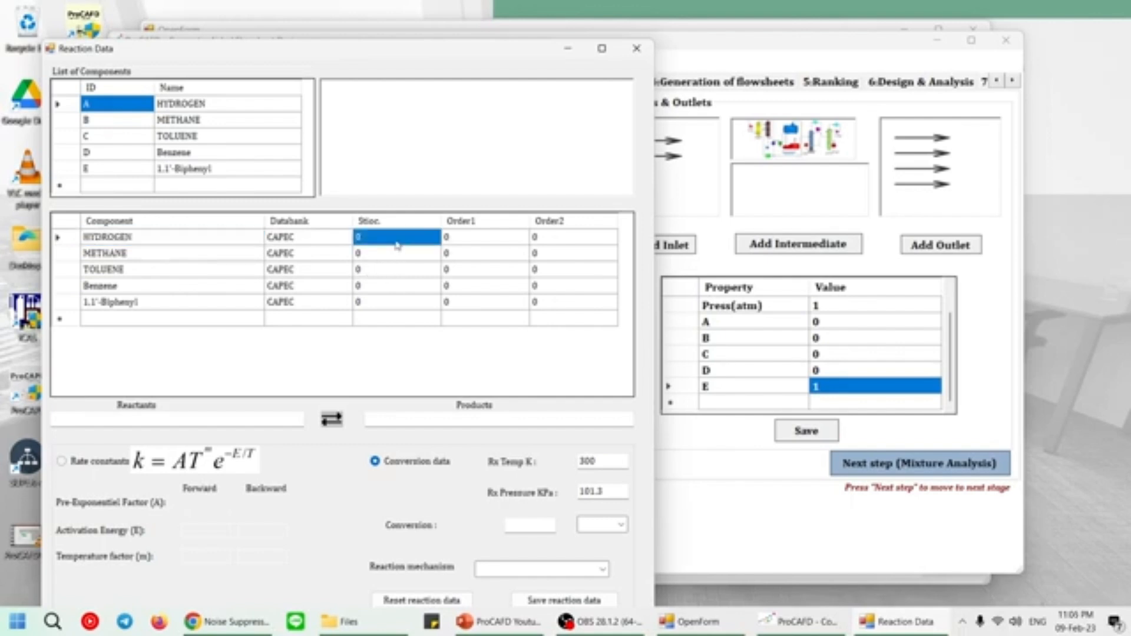
pyautogui.write('-1')
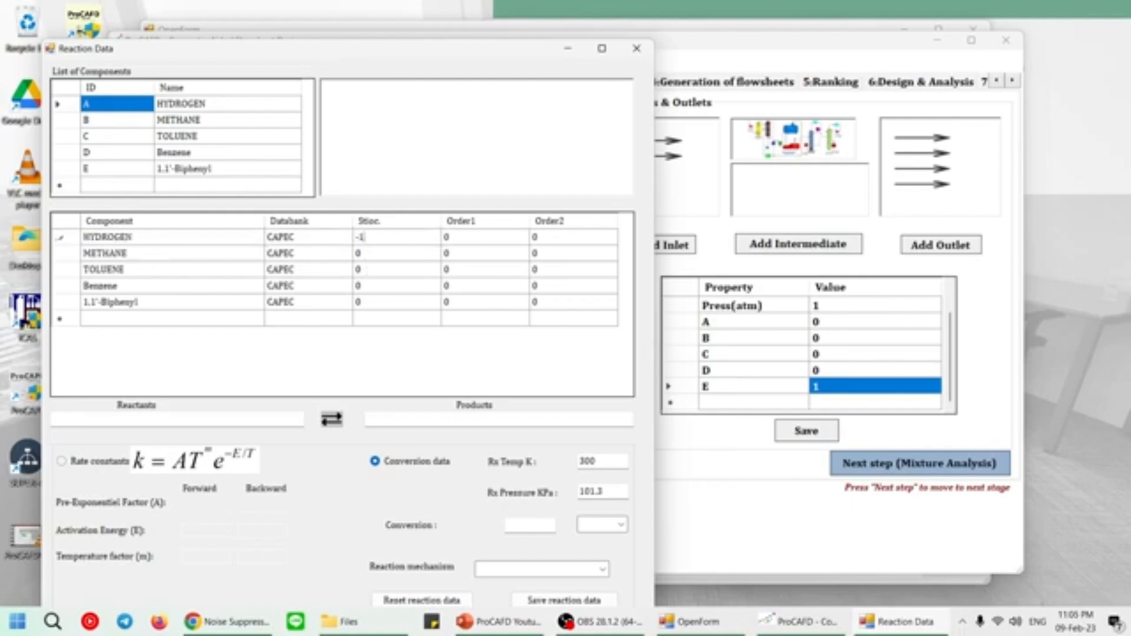
pyautogui.click(389, 272)
pyautogui.write('-1')
pyautogui.click(387, 289)
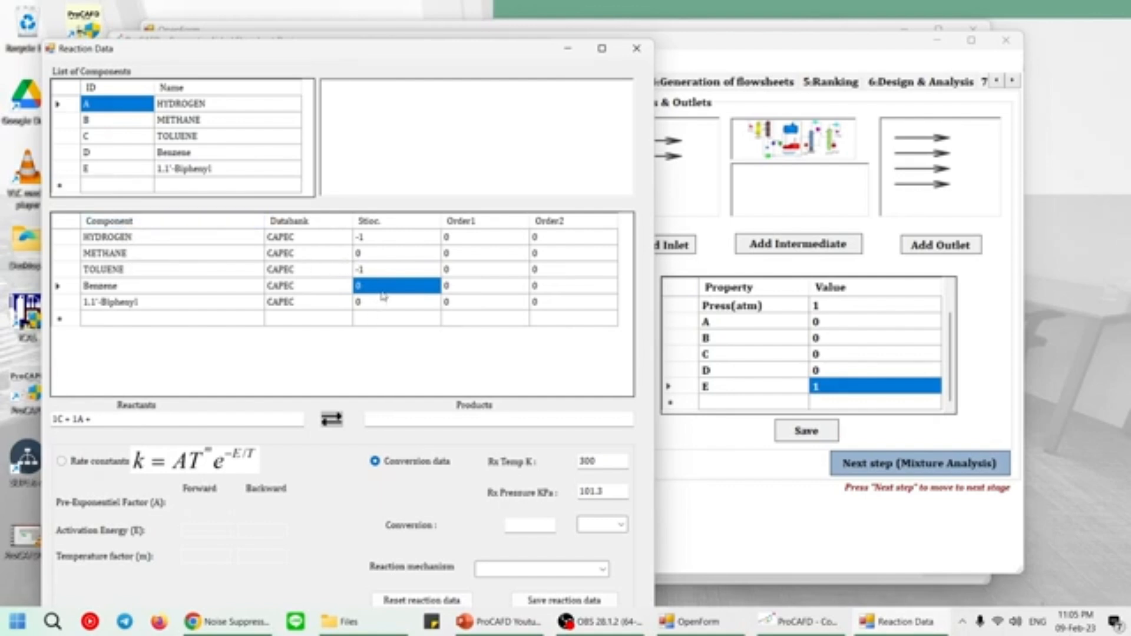
pyautogui.write('1')
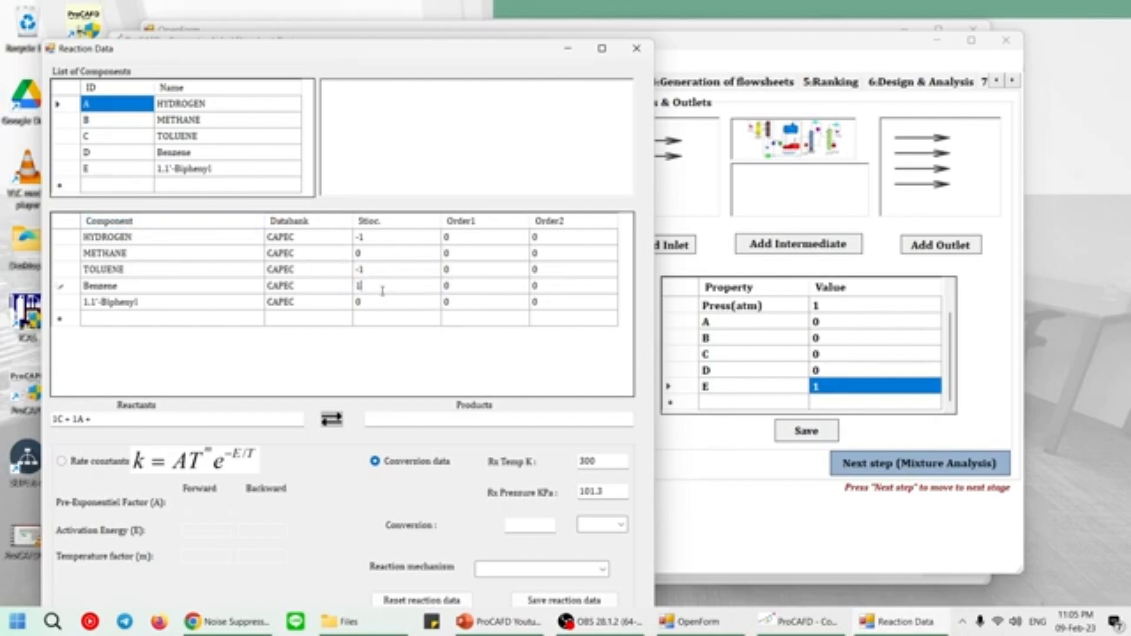
pyautogui.click(372, 257)
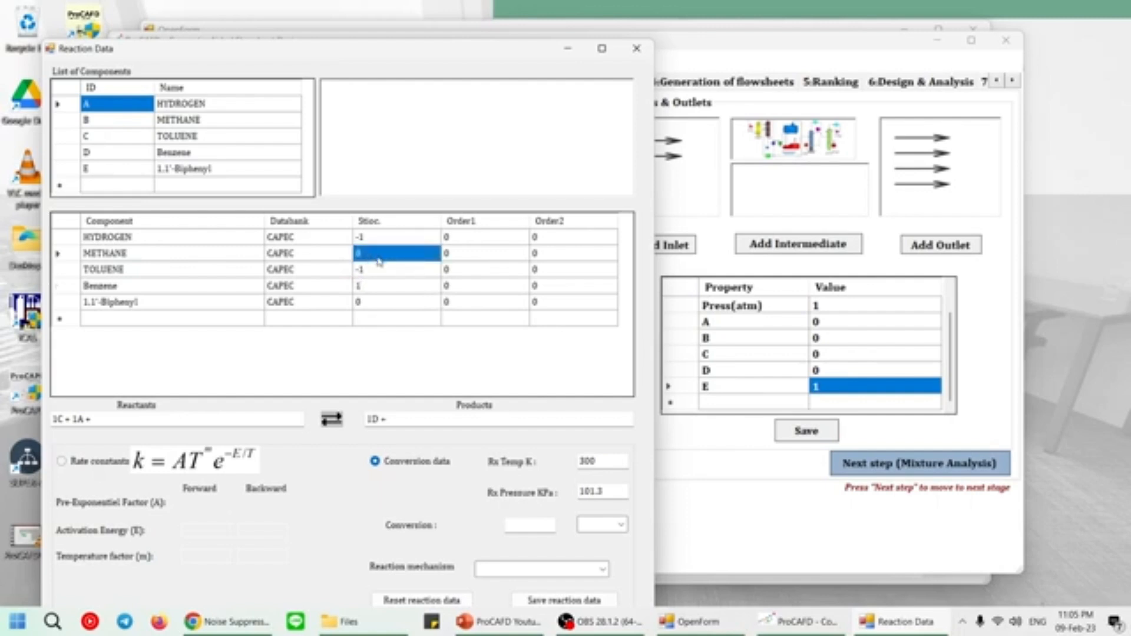
pyautogui.write('1')
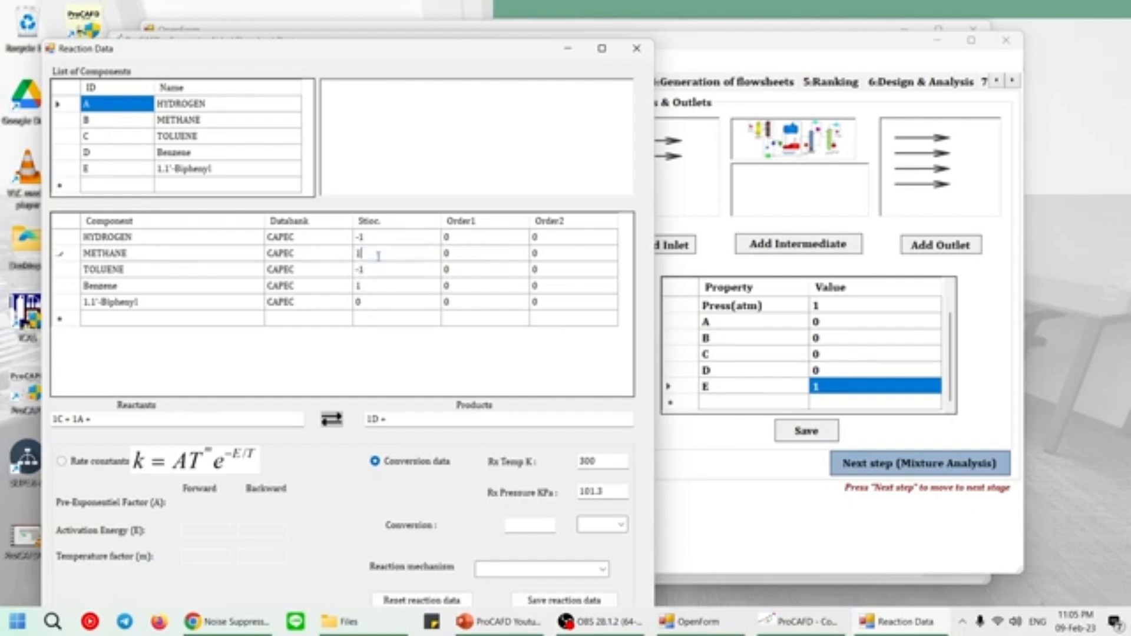
pyautogui.click(408, 294)
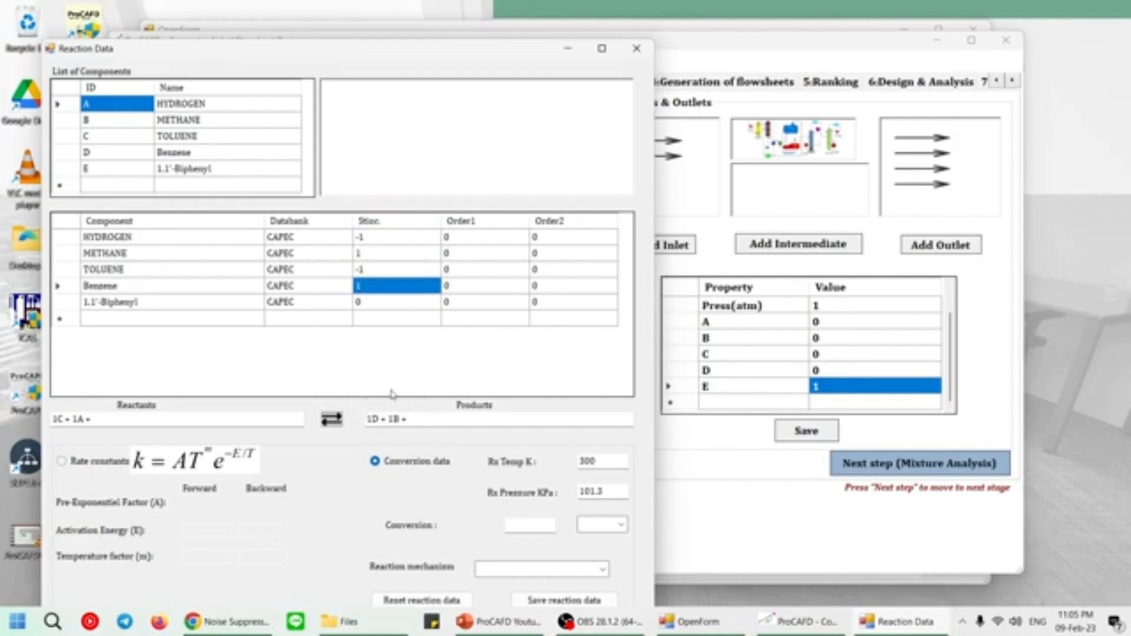
# Set the reaction temperature to 639 K and the reaction pressure to 3400 kPa.
pyautogui.moveTo(393, 50); pyautogui.dragTo(421, 23)
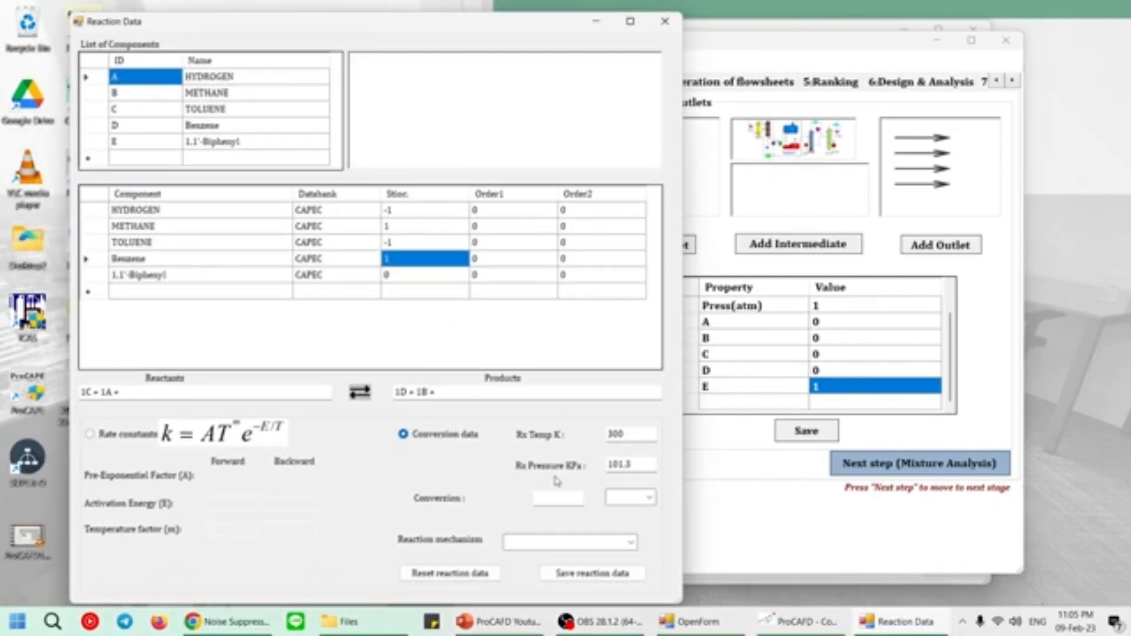
pyautogui.moveTo(641, 437); pyautogui.dragTo(574, 442)
pyautogui.write('689')
pyautogui.moveTo(638, 465); pyautogui.dragTo(552, 465)
pyautogui.write('8')
pyautogui.write('400')
# Set the conversion of component C to 0.75 and save the first reaction's data.
pyautogui.click(651, 499)
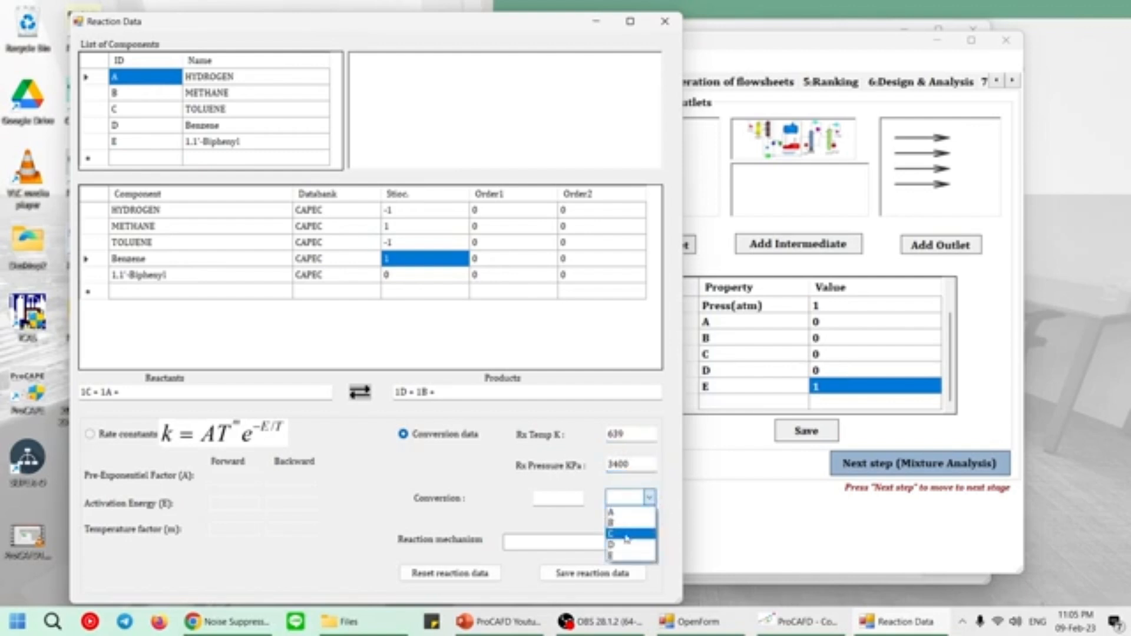
pyautogui.click(626, 534)
pyautogui.click(564, 498)
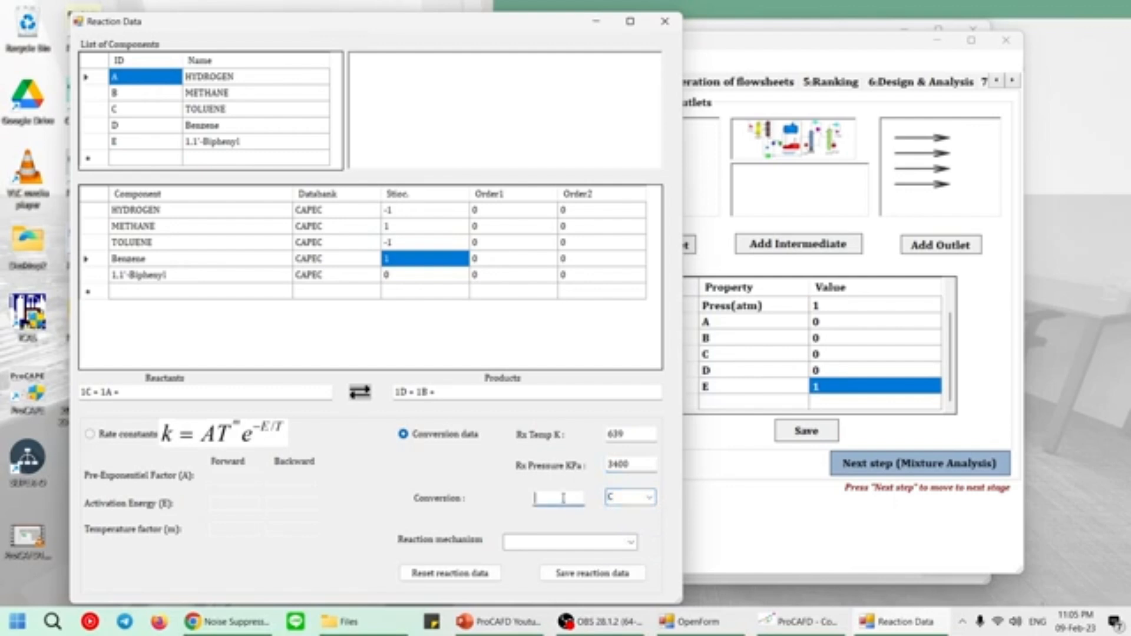
pyautogui.write('0.75')
pyautogui.click(580, 575)
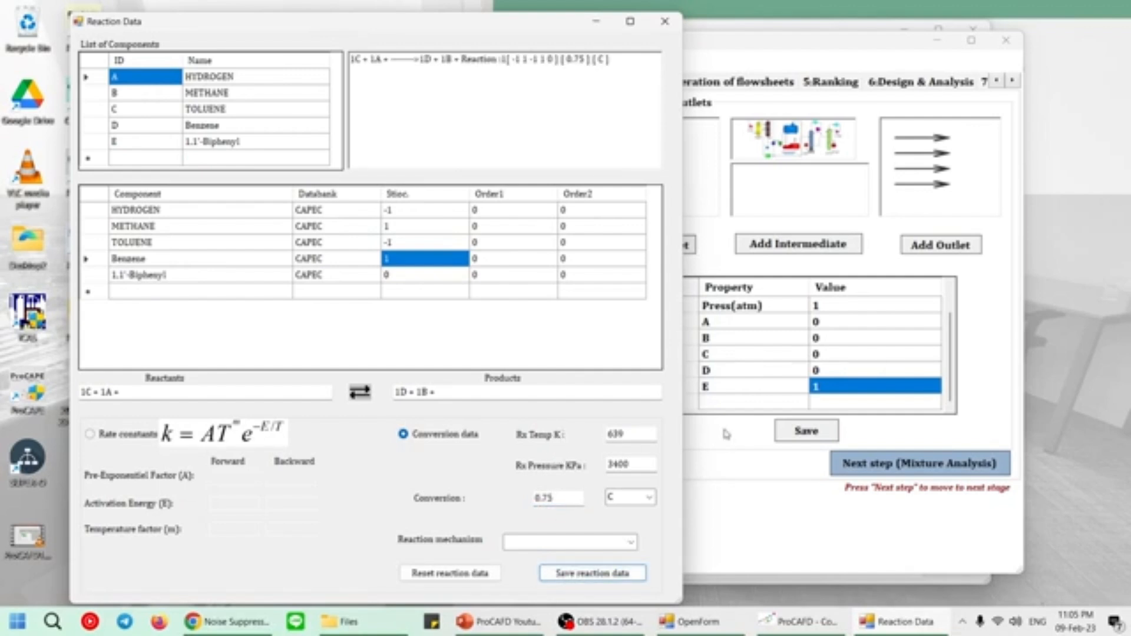
# Reset the stoichiometric coefficients of hydrogen, methane, toluene and benzene to 0.
pyautogui.click(448, 212)
pyautogui.write('0')
pyautogui.click(439, 230)
pyautogui.write('0')
pyautogui.click(434, 244)
pyautogui.write('0')
pyautogui.click(429, 260)
pyautogui.write('0')
pyautogui.click(422, 277)
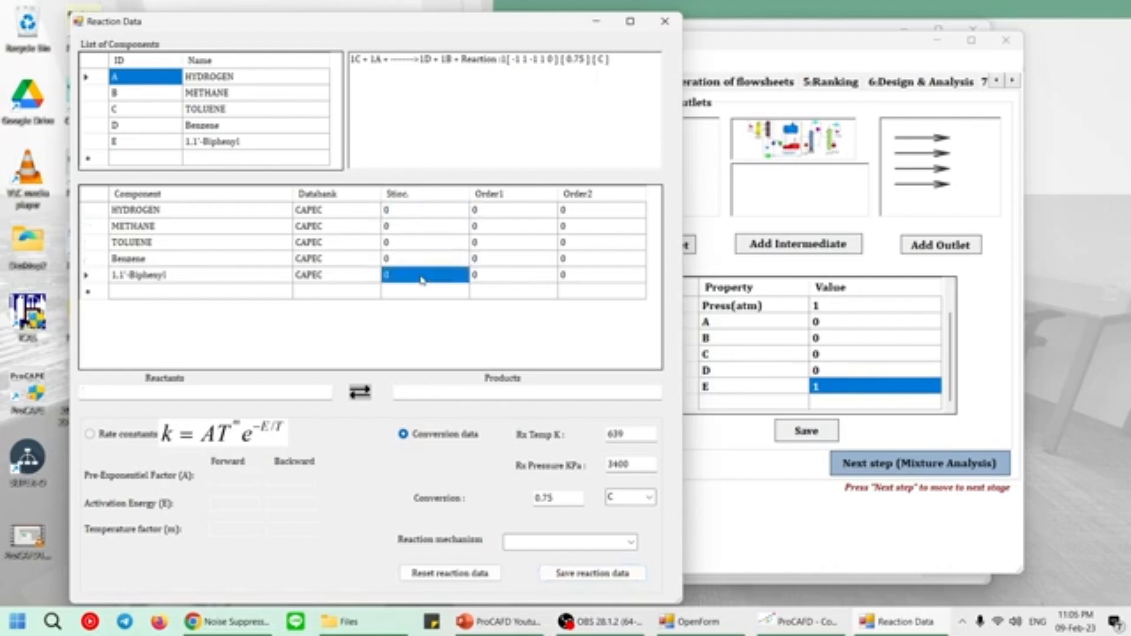
# Set the second reaction's stoichiometric coefficients to benzene -2, biphenyl 1 and hydrogen 1.
pyautogui.click(448, 262)
pyautogui.write('-2')
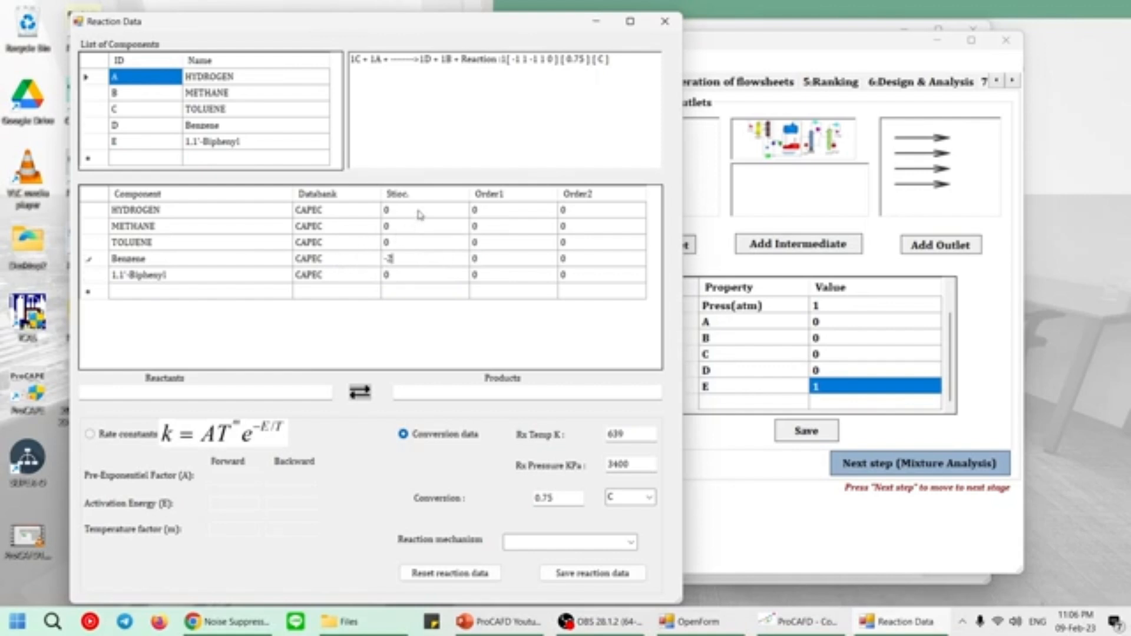
pyautogui.click(401, 274)
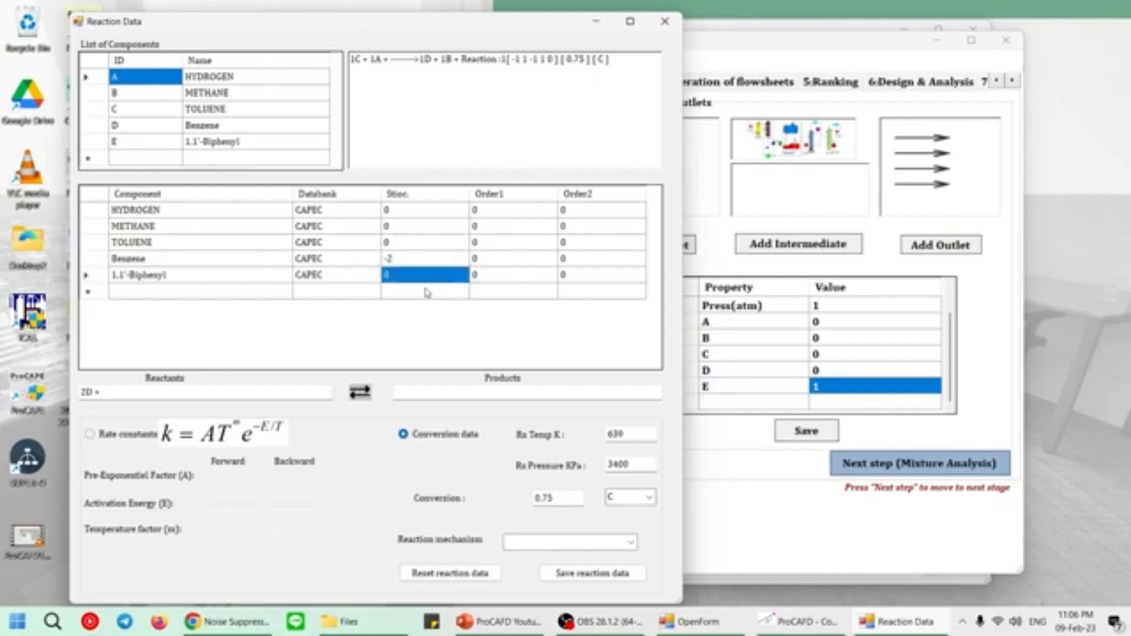
pyautogui.write('1')
pyautogui.click(420, 216)
pyautogui.write('1')
pyautogui.click(443, 242)
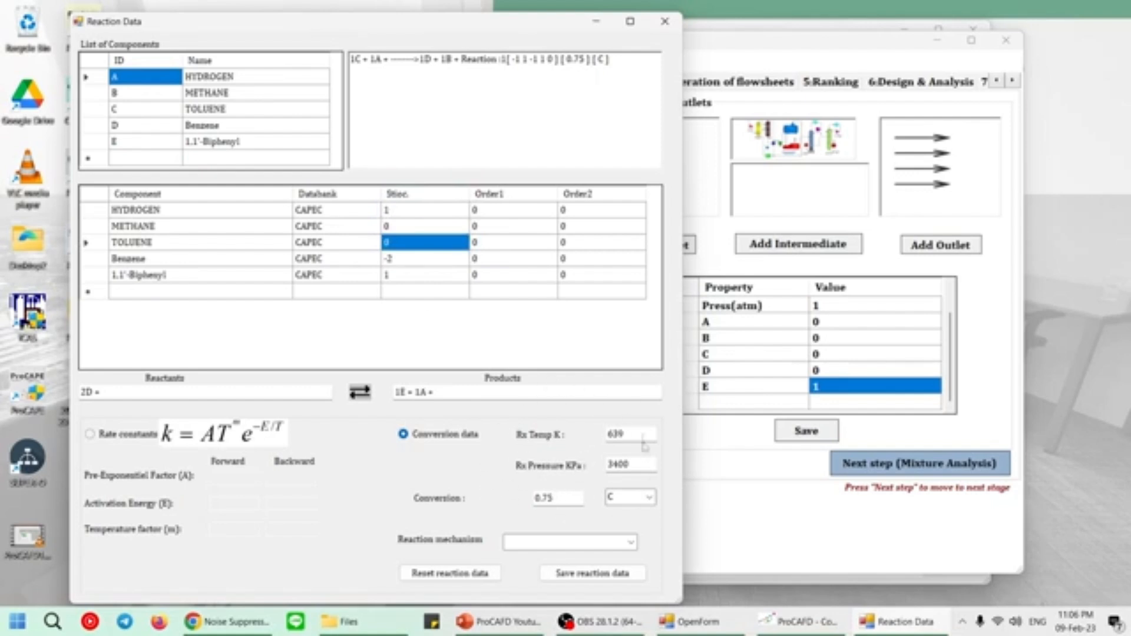
# Set the conversion of component D to 0.15, save the second reaction's data and close the reaction data window.
pyautogui.click(650, 498)
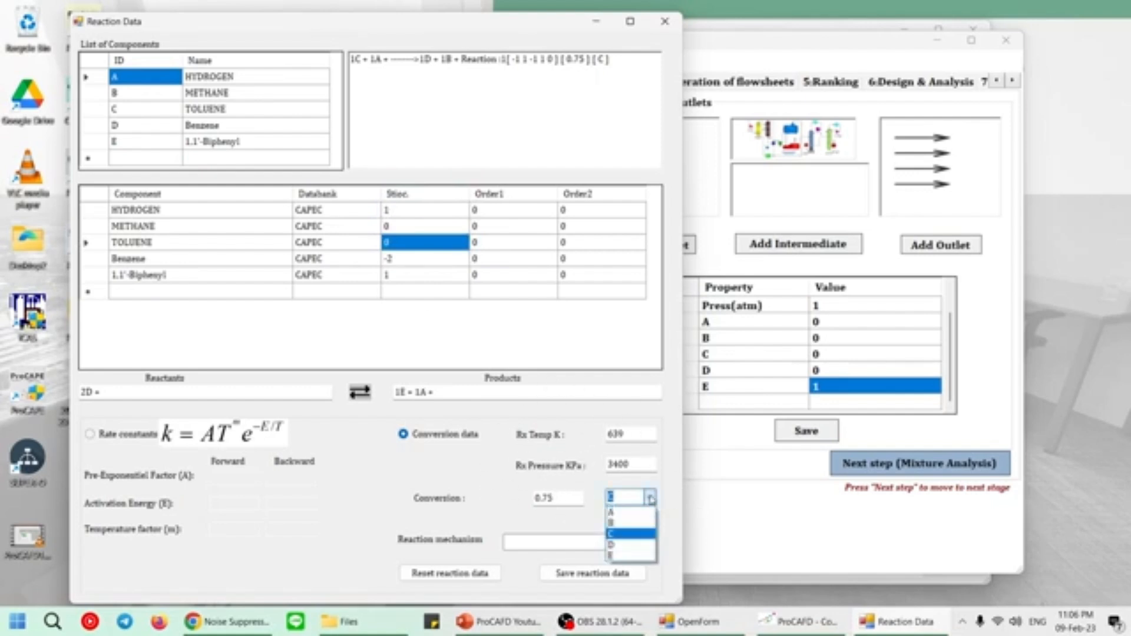
pyautogui.click(639, 555)
pyautogui.doubleClick(568, 502)
pyautogui.write('0.15')
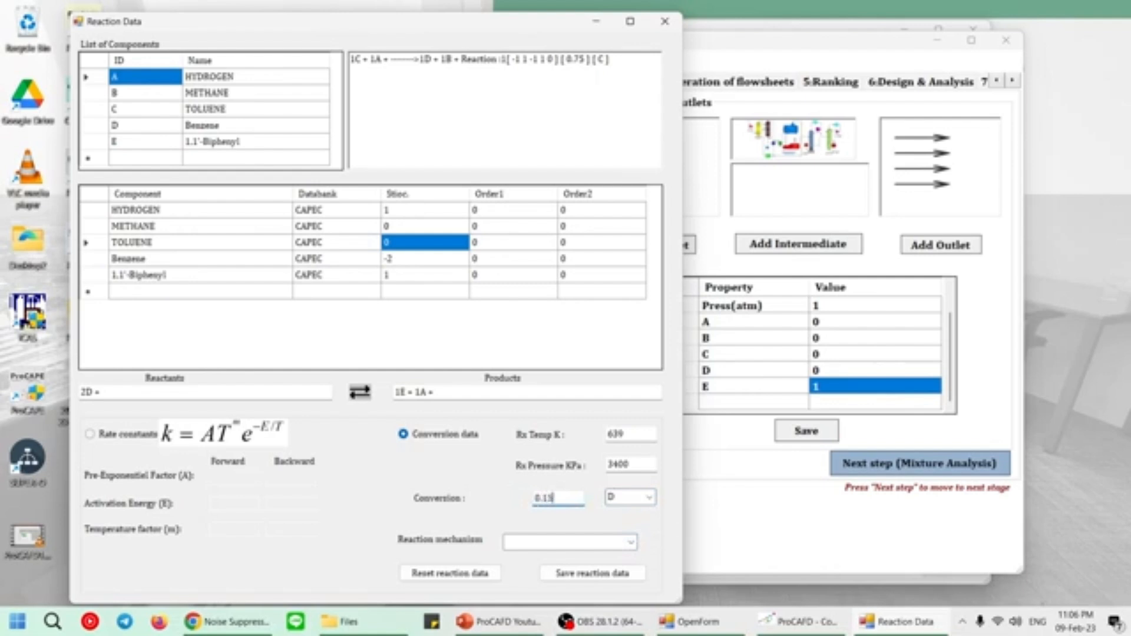
pyautogui.click(610, 579)
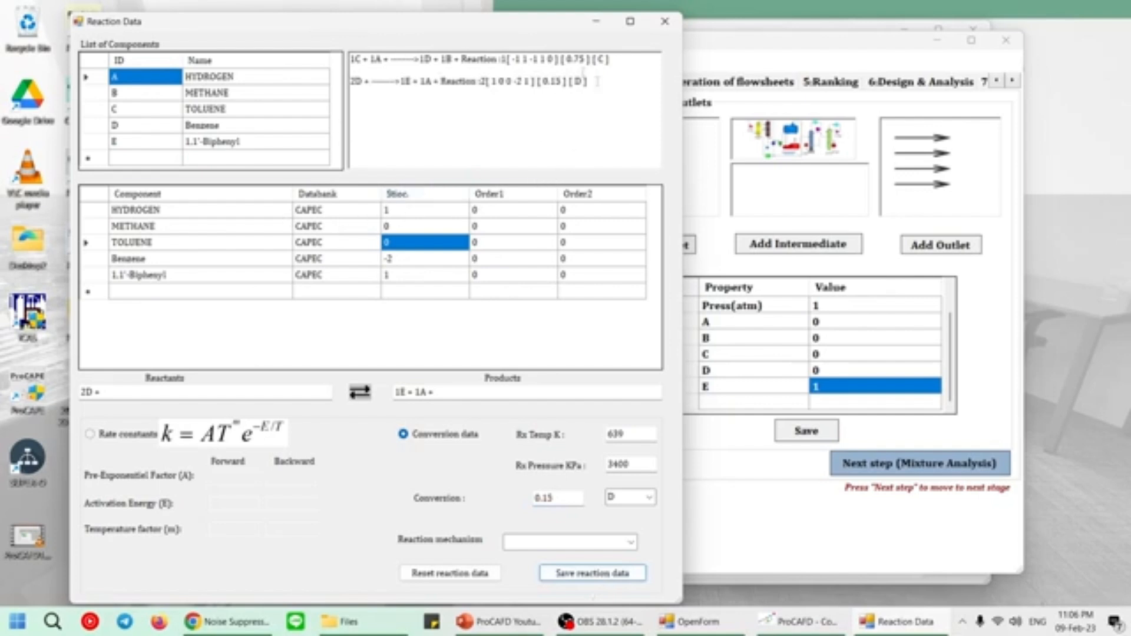
pyautogui.click(656, 23)
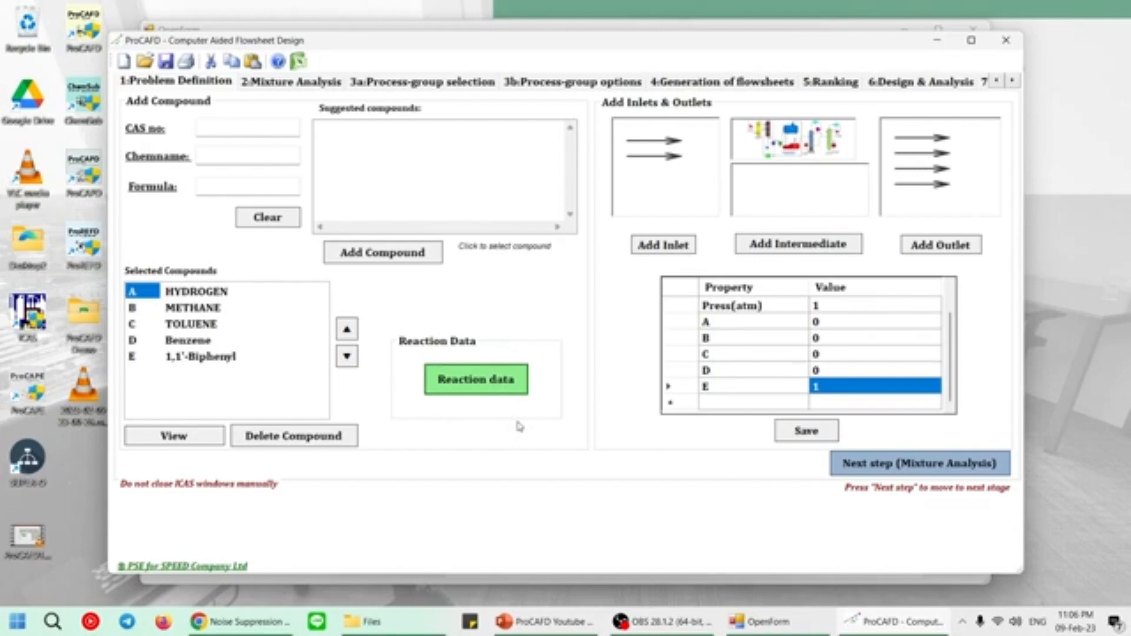
# Proceed to the mixture analysis of the defined problem and read through its report.
pyautogui.click(939, 467)
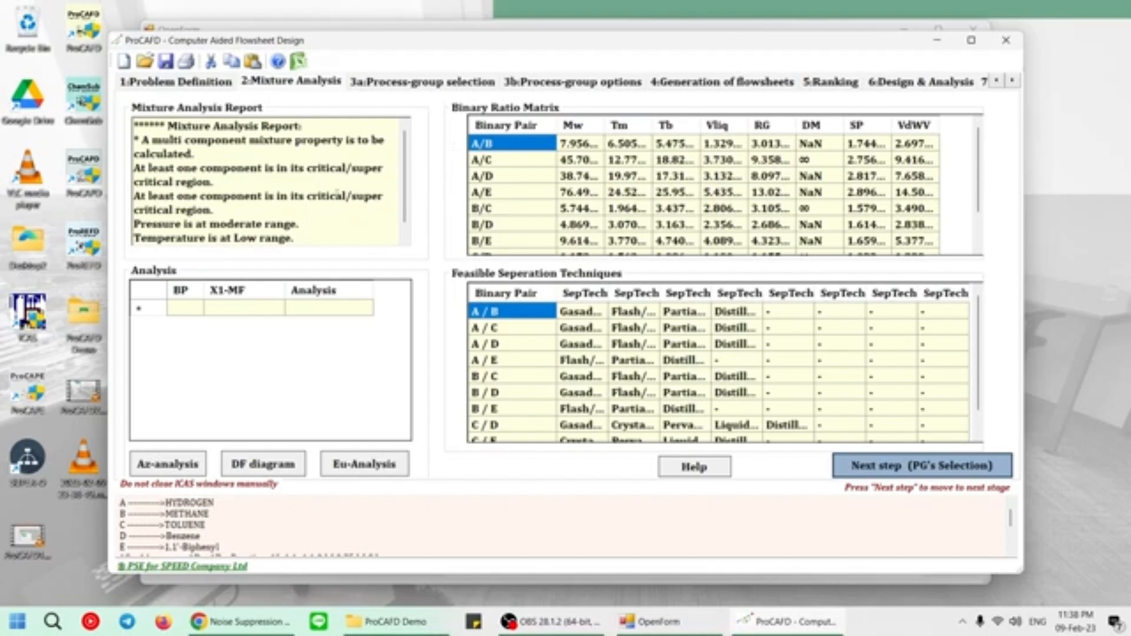
pyautogui.scroll(-1, 272, 183)
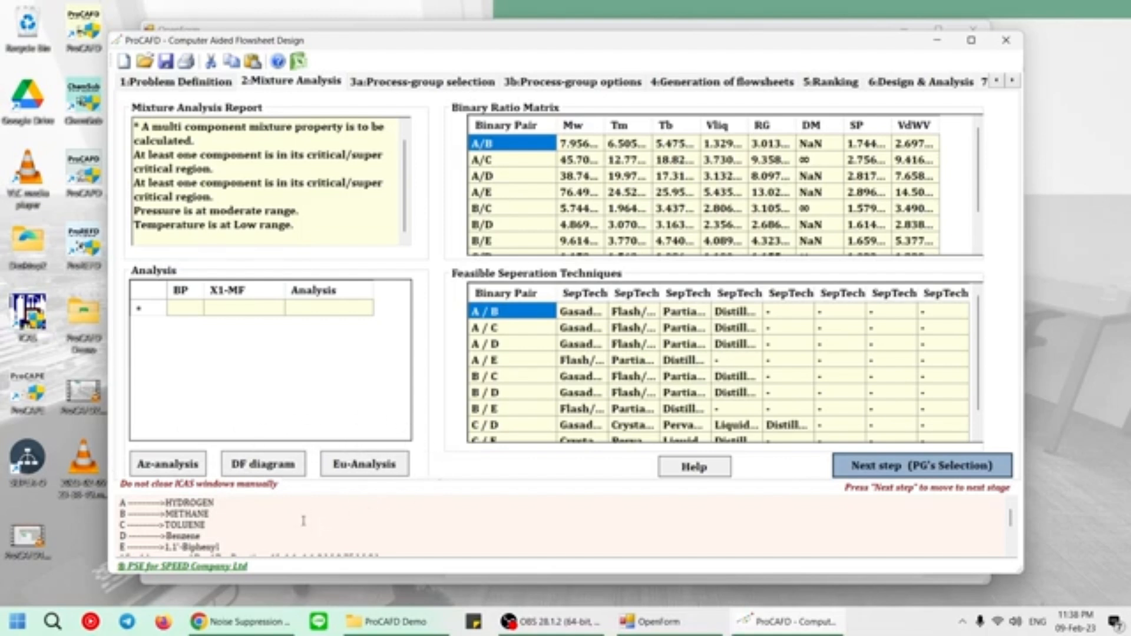
# Run the azeotrope analysis of the binary pairs, then view and close their vapor-liquid driving force diagram.
pyautogui.click(200, 468)
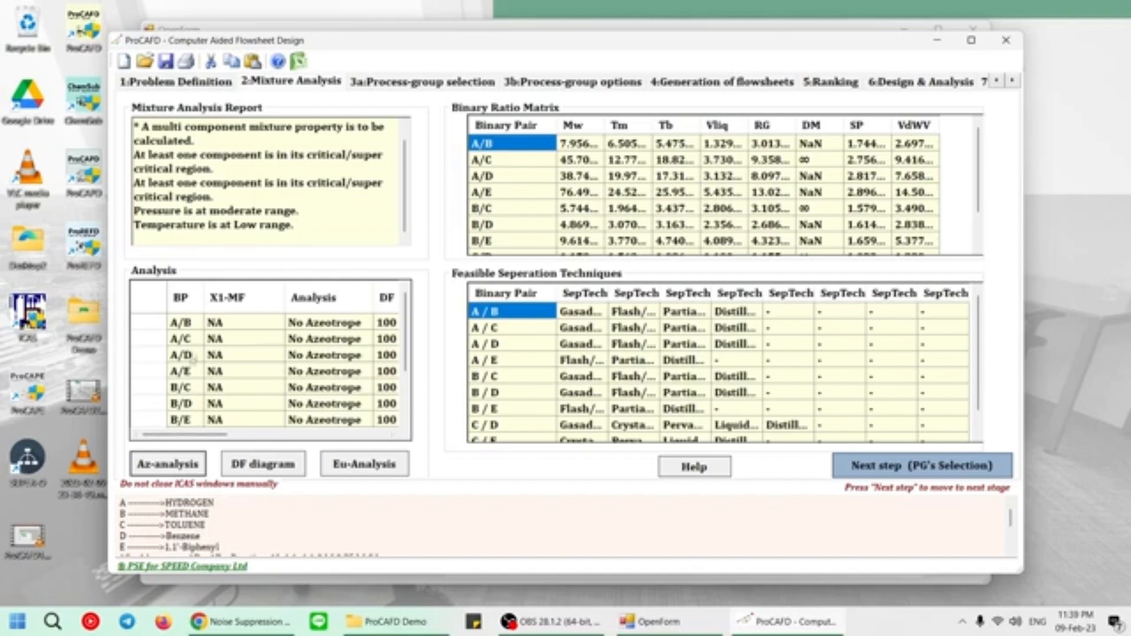
pyautogui.scroll(-1, 285, 337)
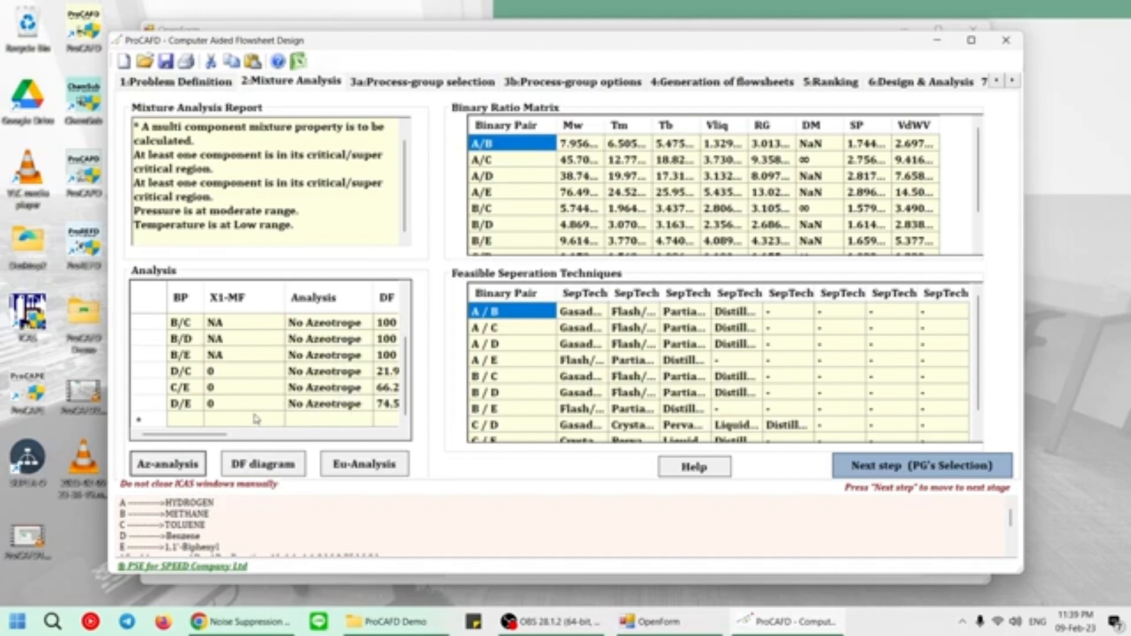
pyautogui.click(270, 467)
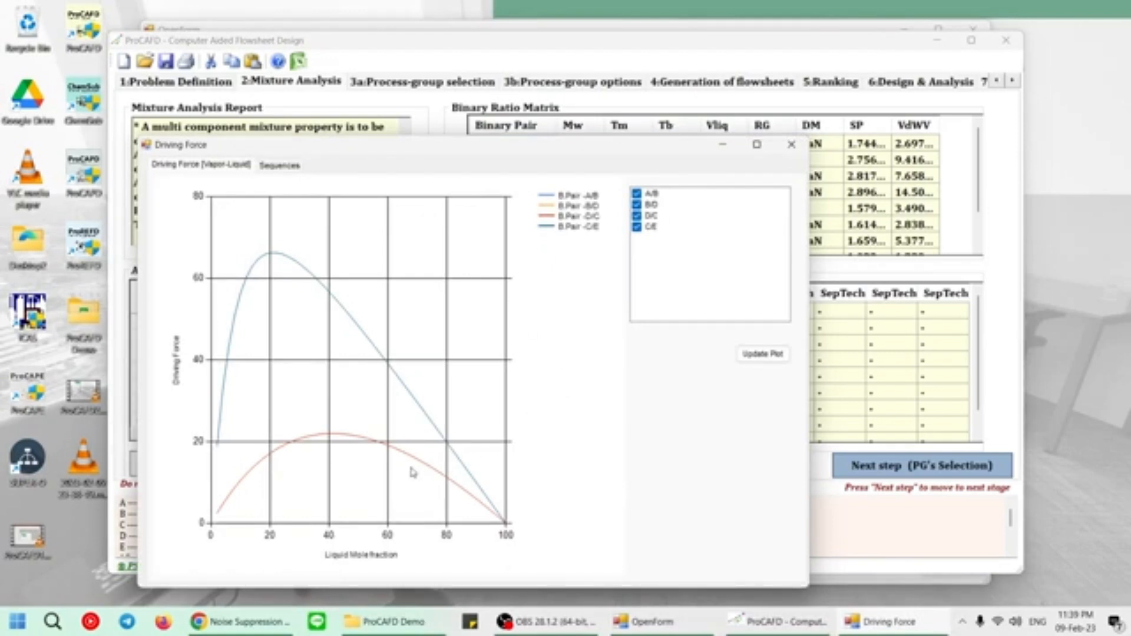
pyautogui.click(790, 146)
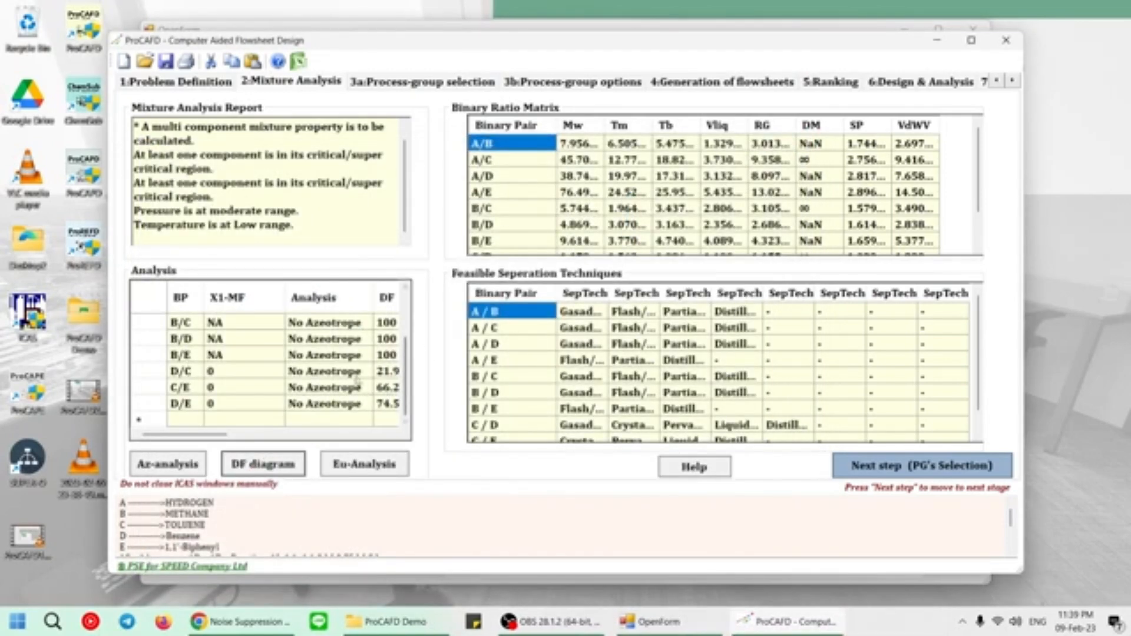
# Run the eutectic analysis of the binary pairs and look through the binary ratio matrix.
pyautogui.click(366, 465)
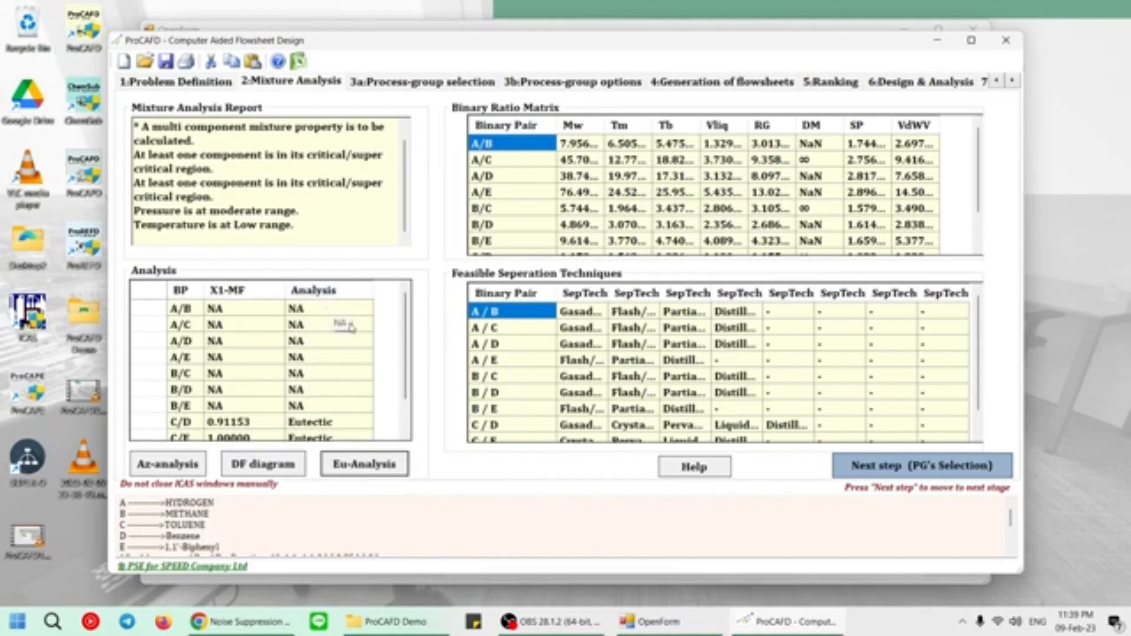
pyautogui.scroll(-1, 352, 336)
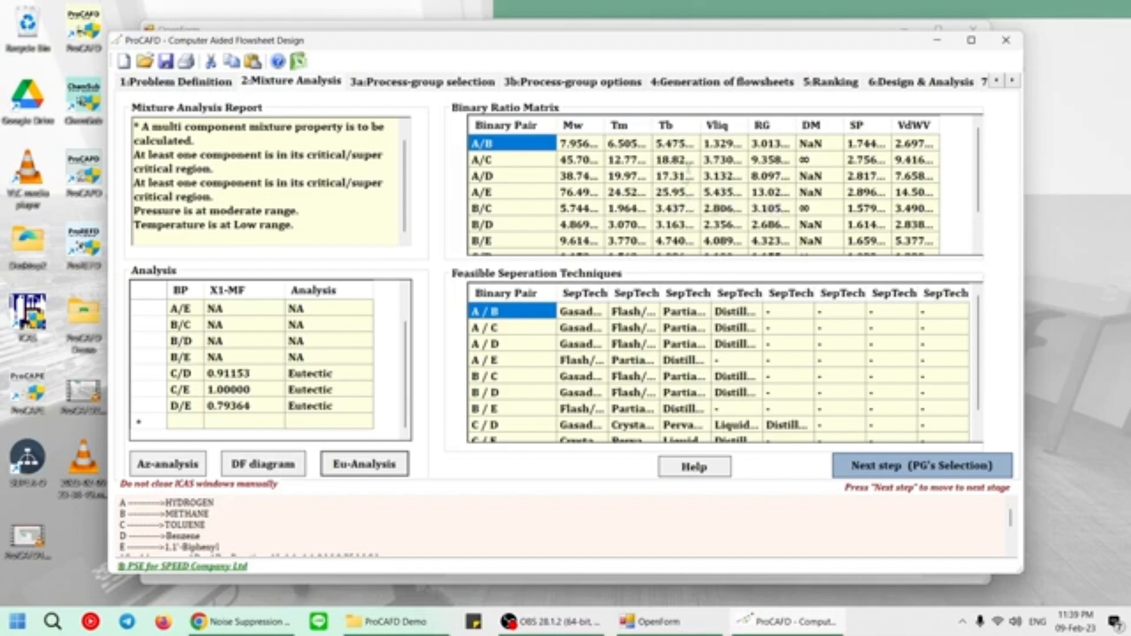
pyautogui.scroll(-1, 547, 185)
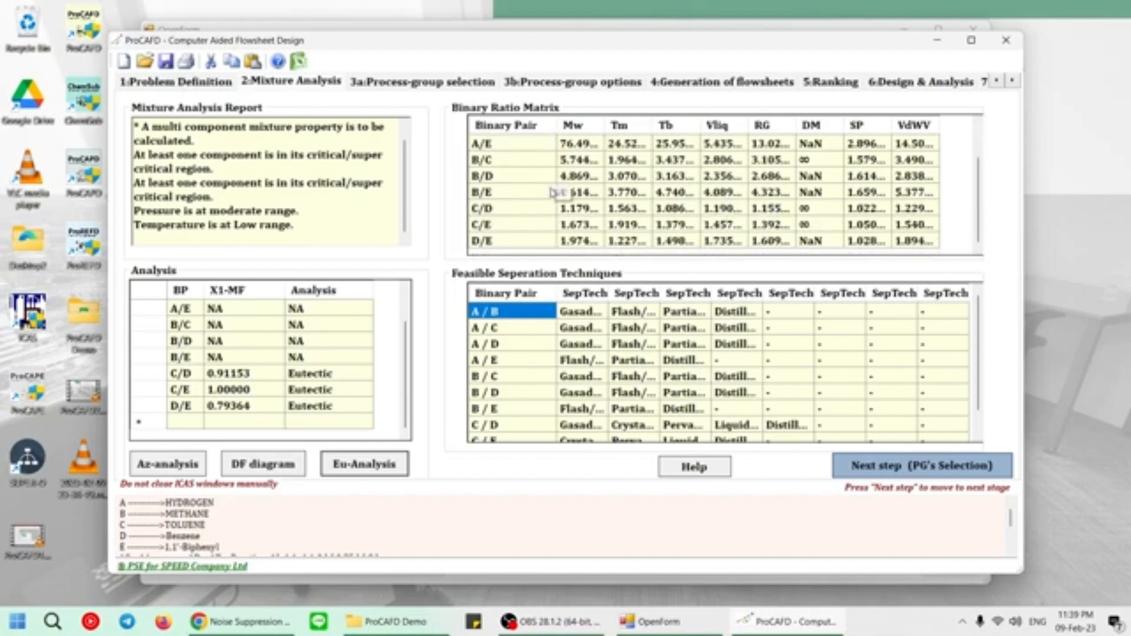
pyautogui.scroll(1, 554, 192)
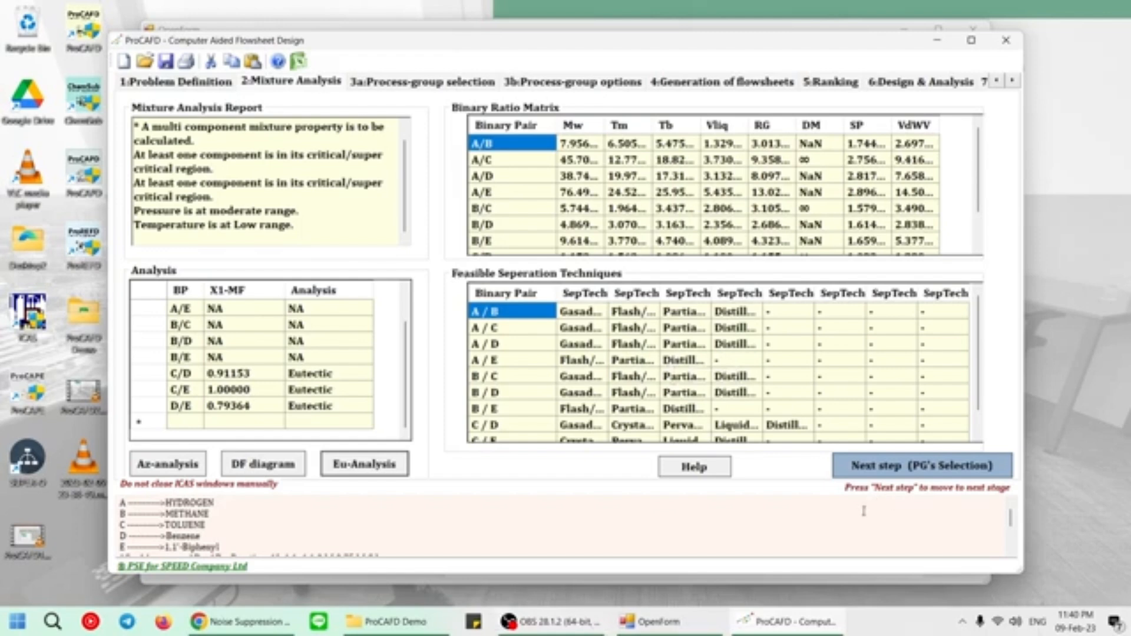
# Proceed to the process-group selection and look through the inlet, outlet, reactor and separation process-groups.
pyautogui.click(895, 465)
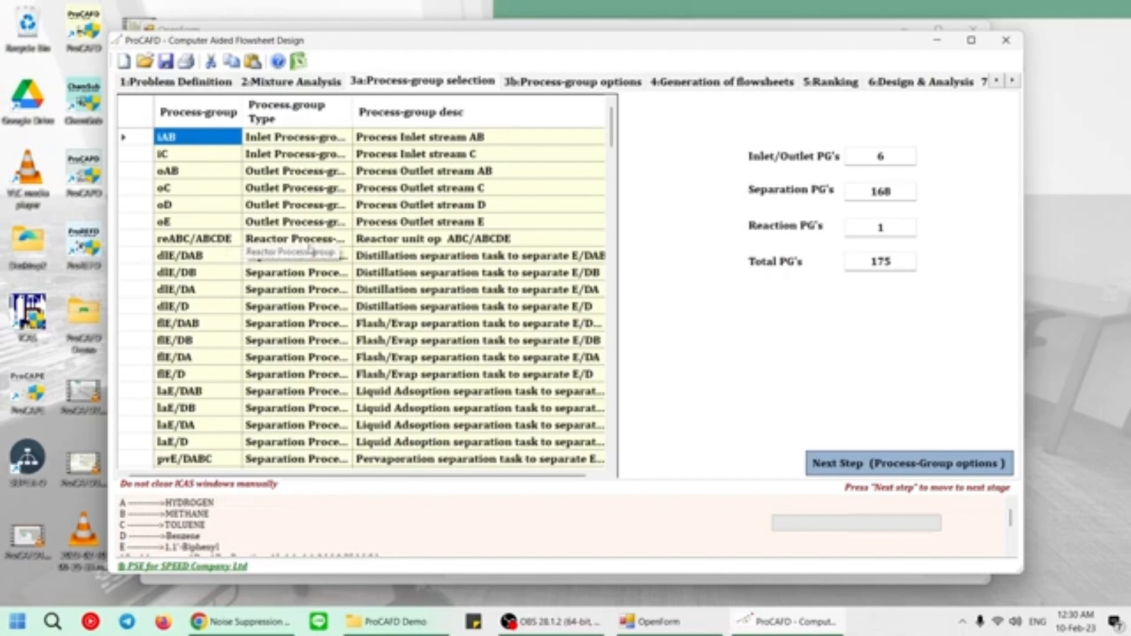
pyautogui.scroll(-4, 354, 289)
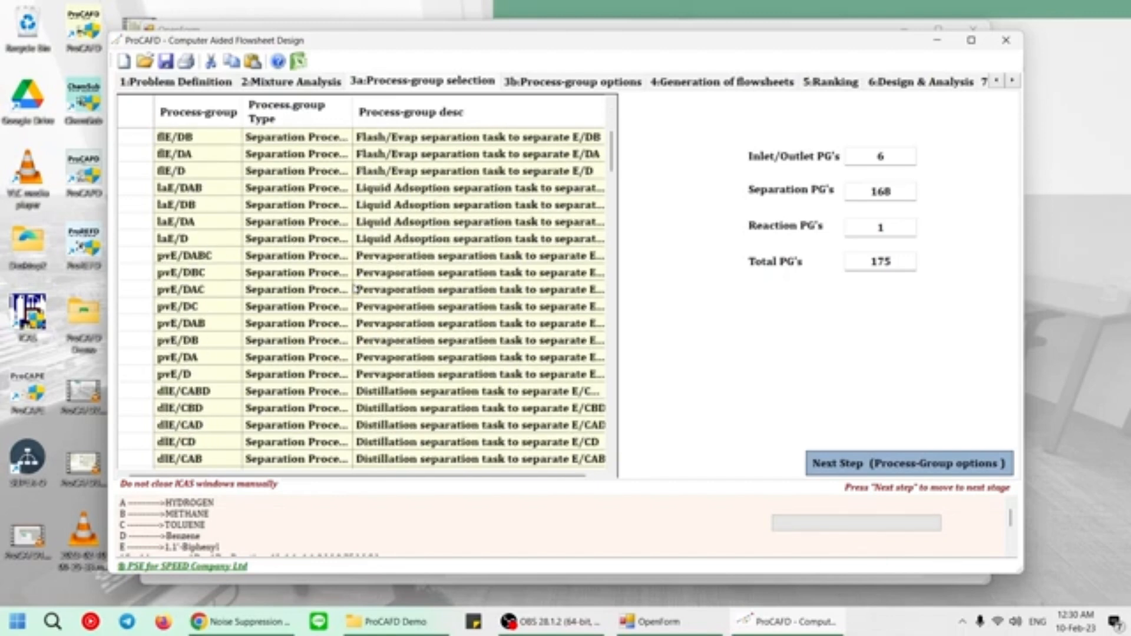
pyautogui.scroll(-3, 364, 257)
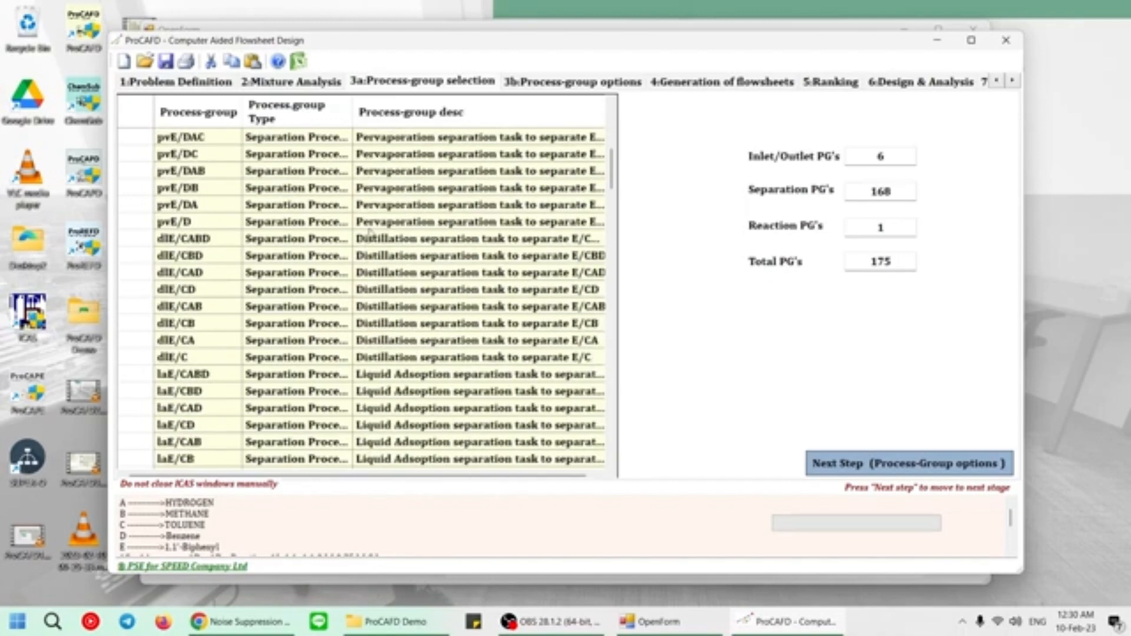
pyautogui.scroll(-1, 371, 233)
pyautogui.scroll(-7, 370, 233)
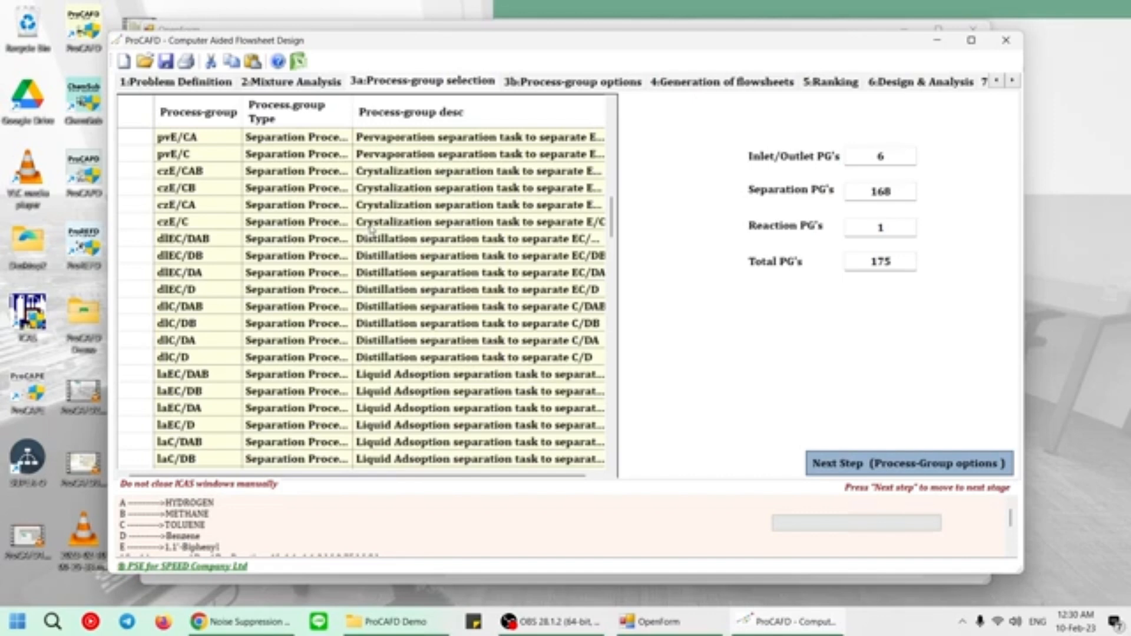
pyautogui.scroll(-7, 371, 230)
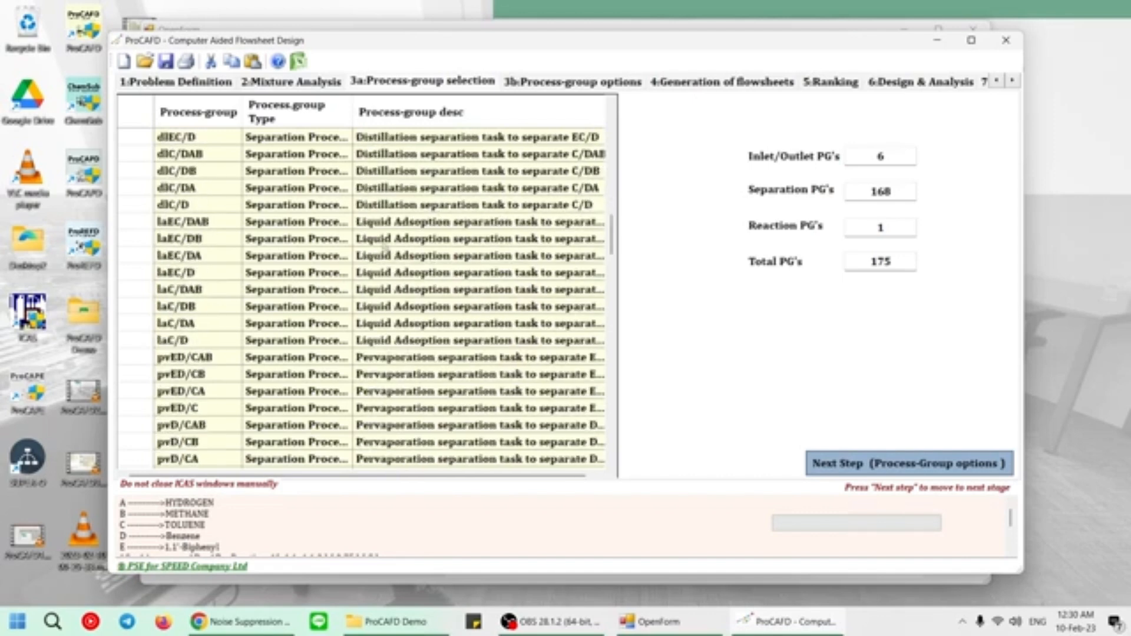
pyautogui.scroll(-9, 358, 220)
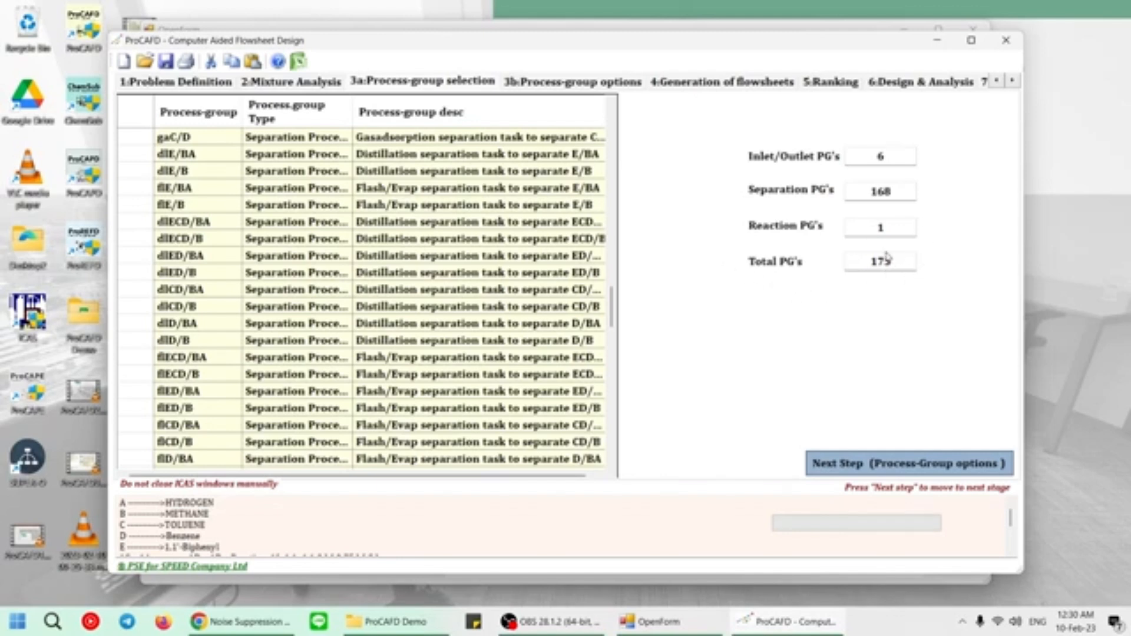
# Generate the flowsheets without any separation task restrictions and look through the SFILES list to its end.
pyautogui.click(869, 469)
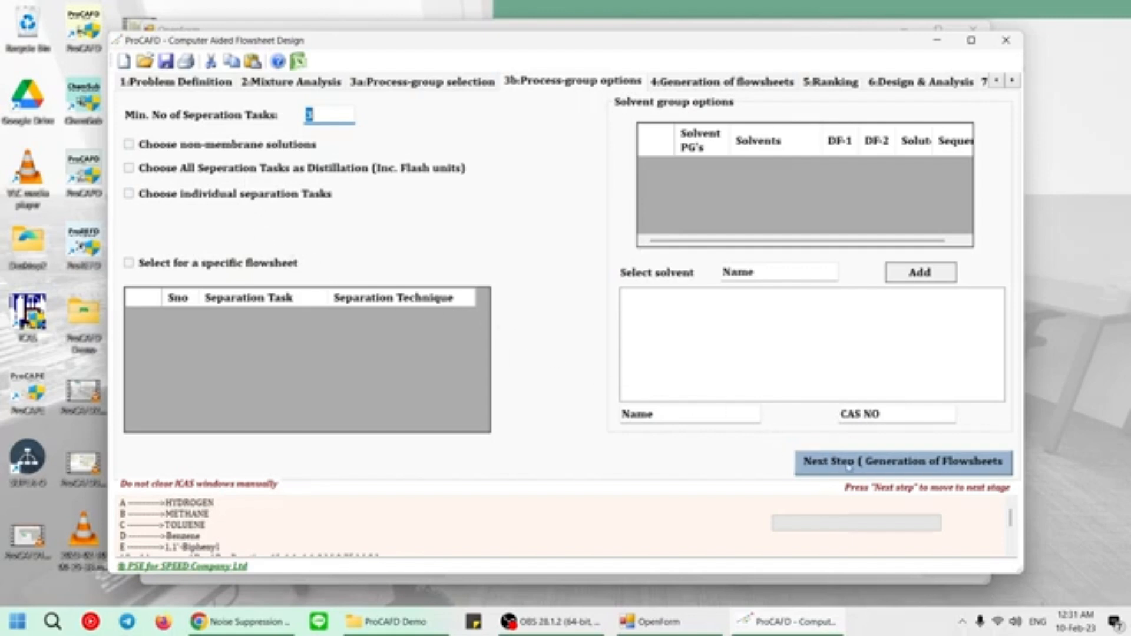
pyautogui.click(850, 463)
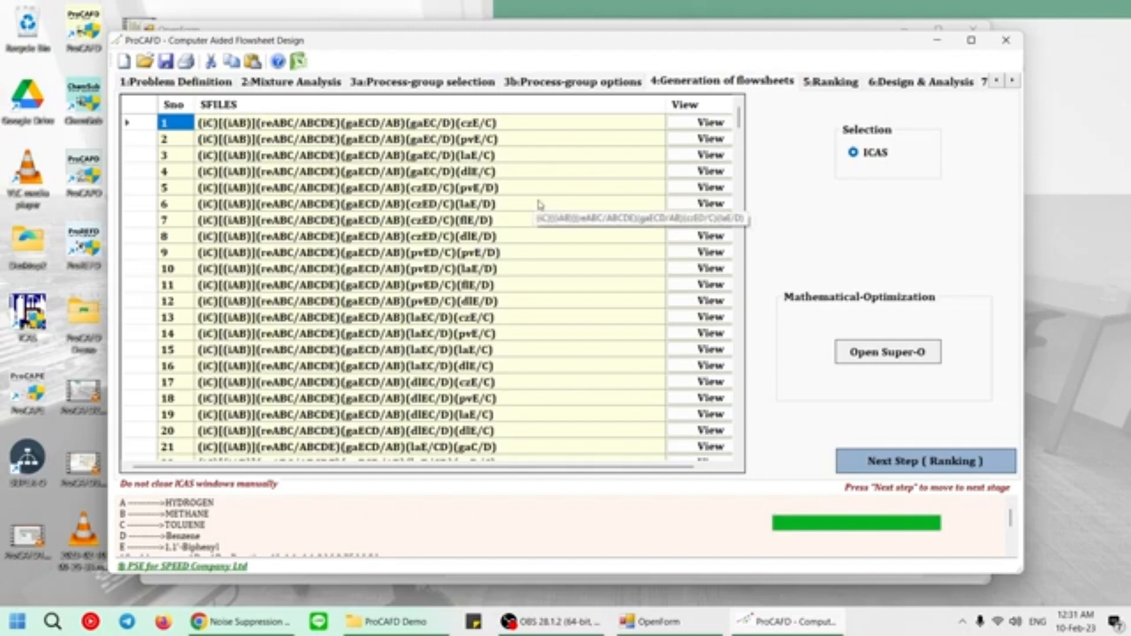
pyautogui.scroll(-4, 568, 215)
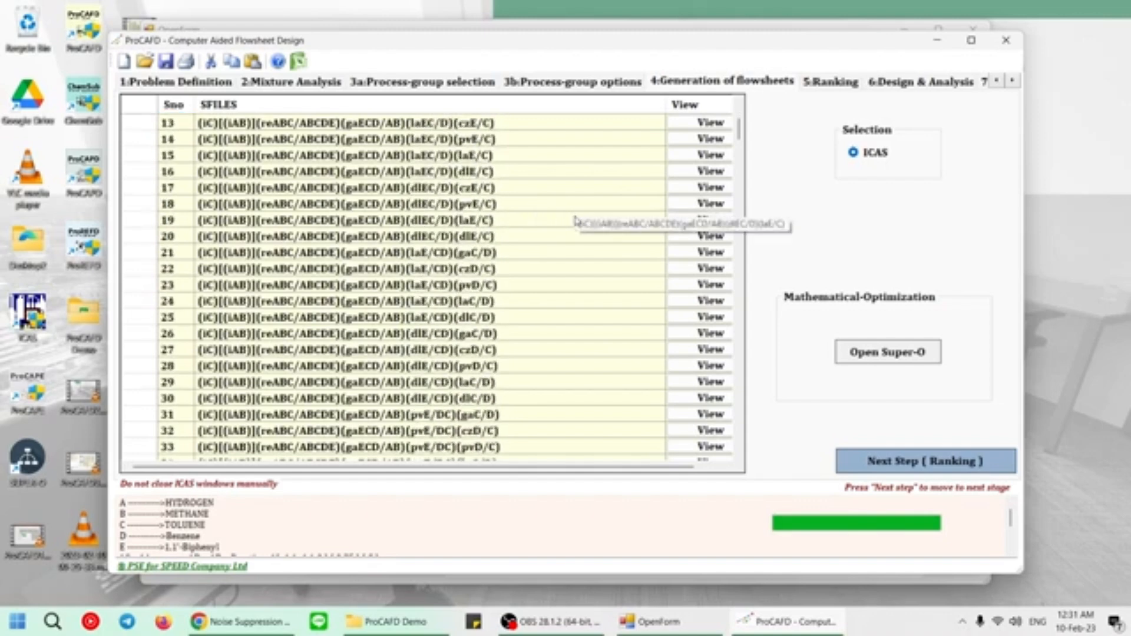
pyautogui.scroll(-4, 577, 221)
pyautogui.scroll(-17, 577, 221)
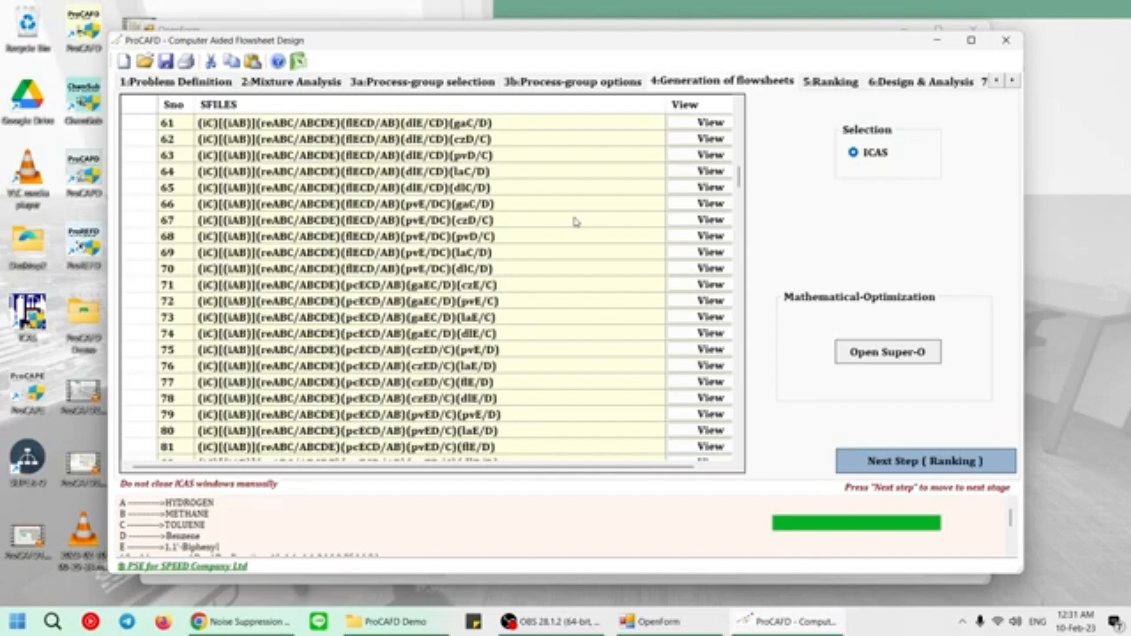
pyautogui.scroll(-8, 574, 217)
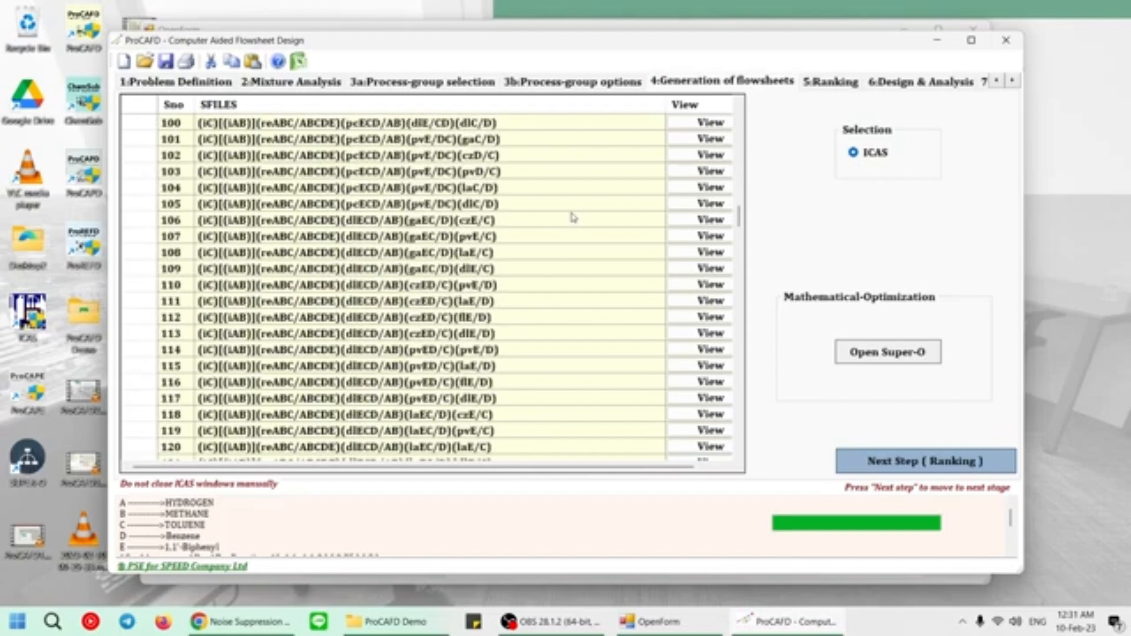
pyautogui.scroll(-4, 574, 218)
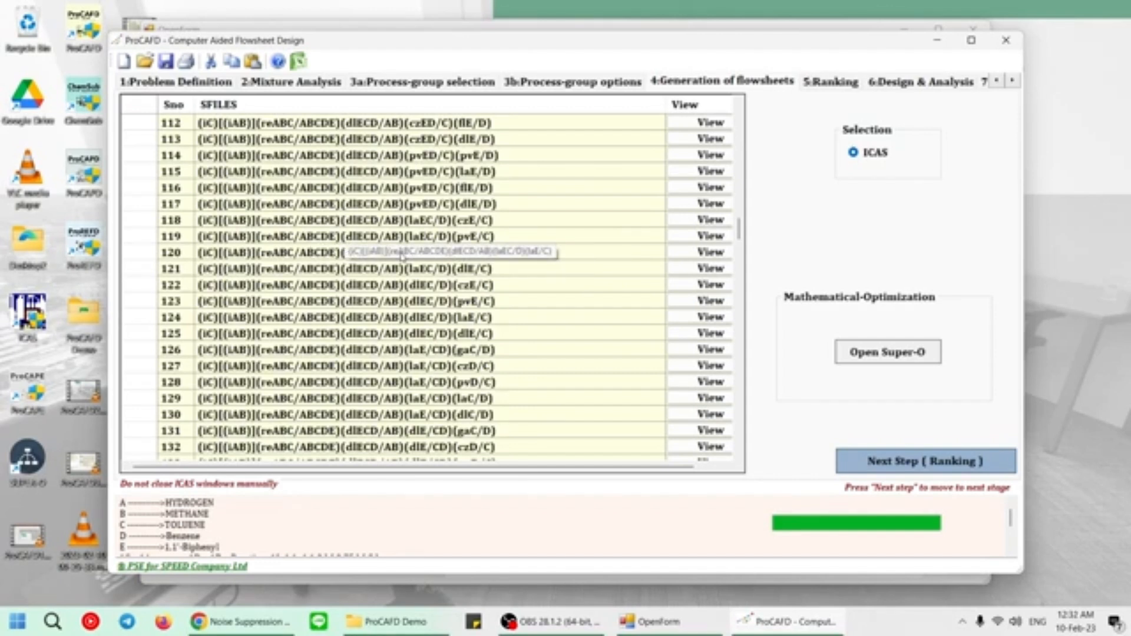
pyautogui.scroll(-4, 386, 178)
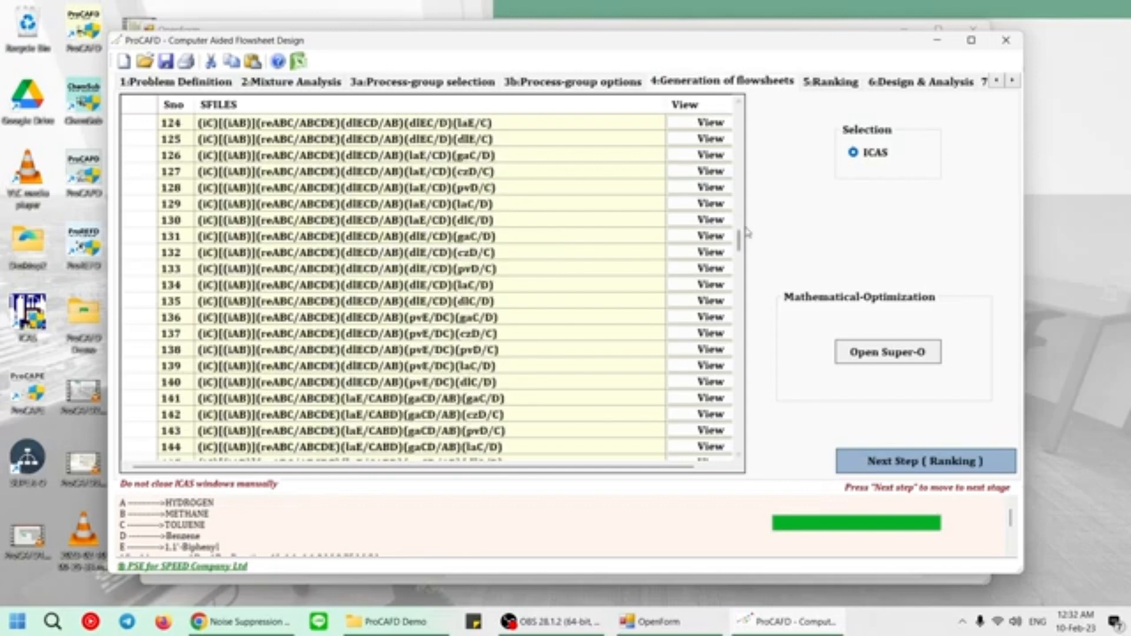
pyautogui.moveTo(739, 241); pyautogui.dragTo(738, 442)
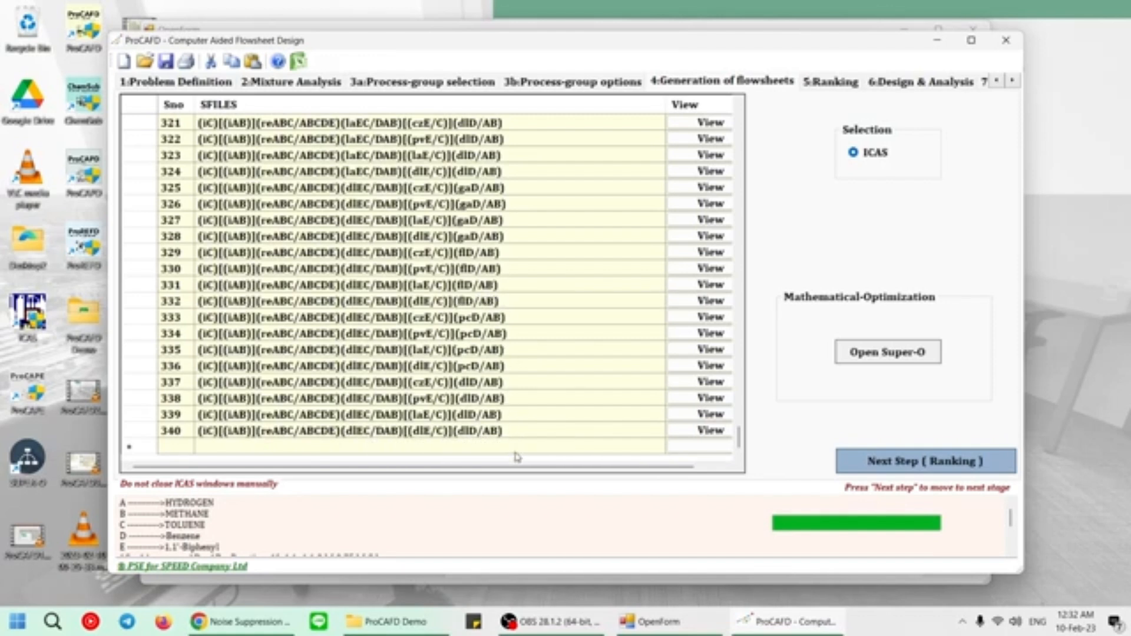
# View flowsheet 340 in ICAS with the drawing window enlarged, then close ICAS without saving changes to SFILE.in.
pyautogui.click(702, 430)
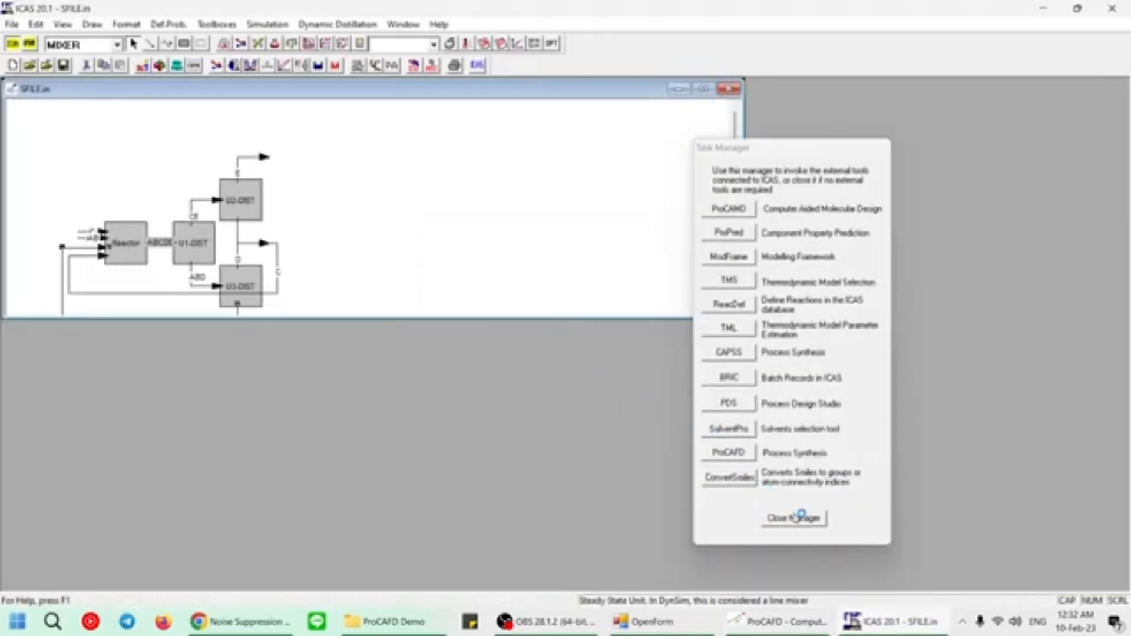
pyautogui.click(802, 521)
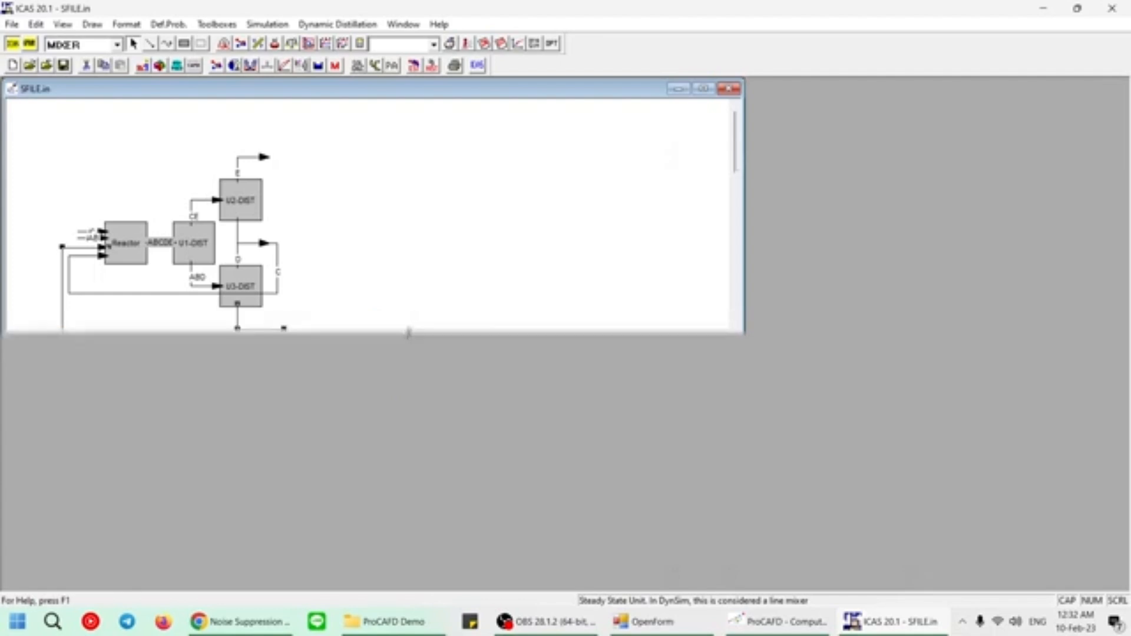
pyautogui.moveTo(413, 322); pyautogui.dragTo(400, 463)
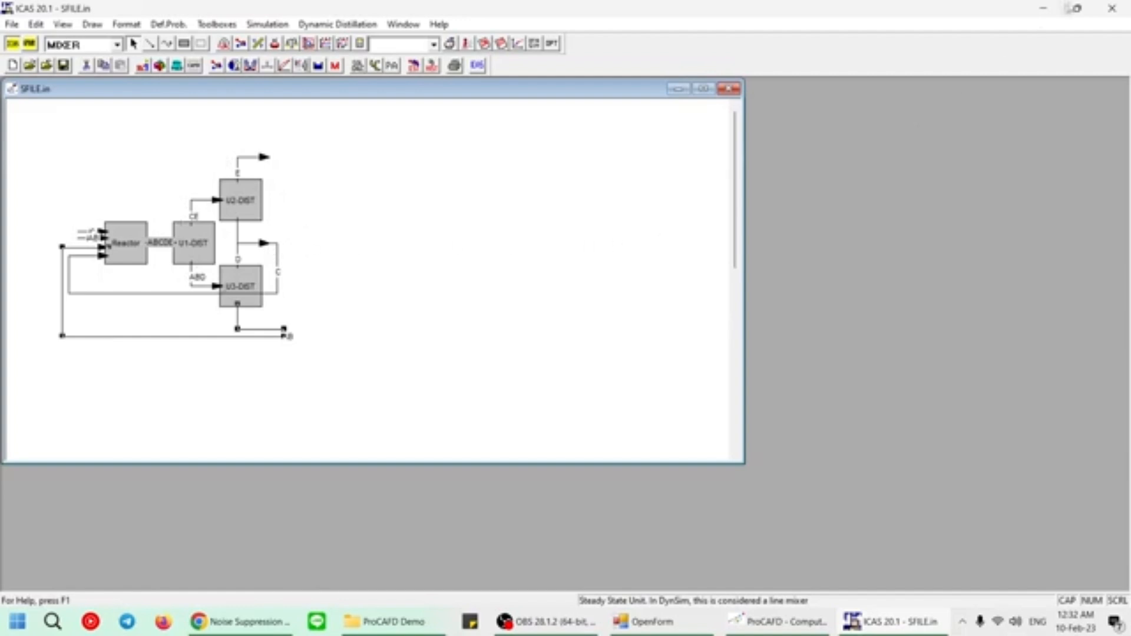
pyautogui.click(1126, 15)
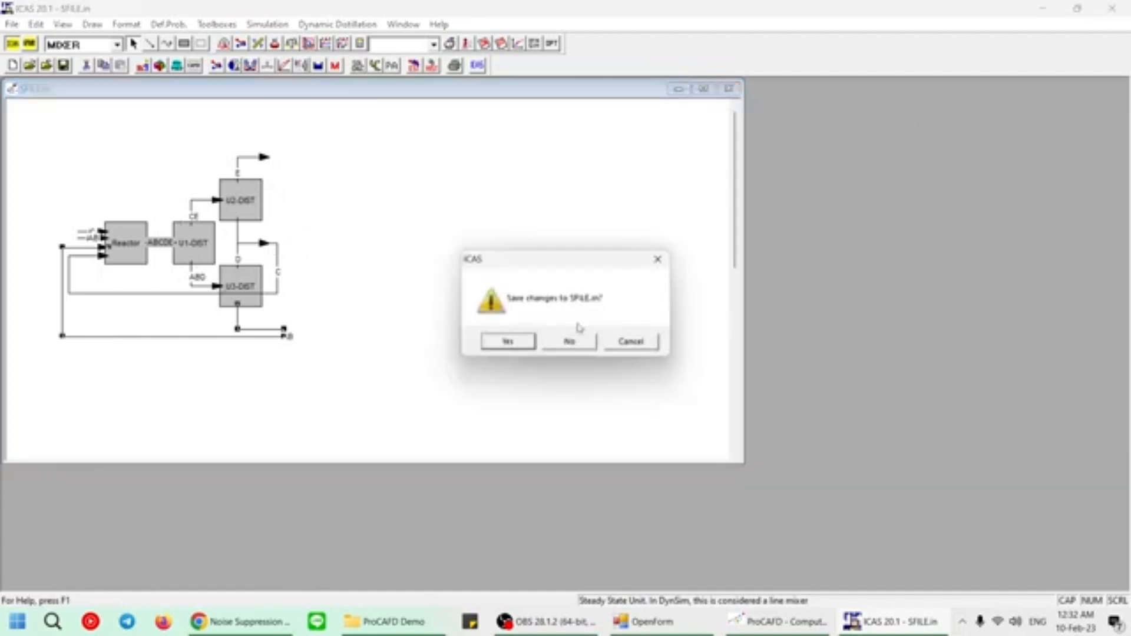
pyautogui.click(584, 340)
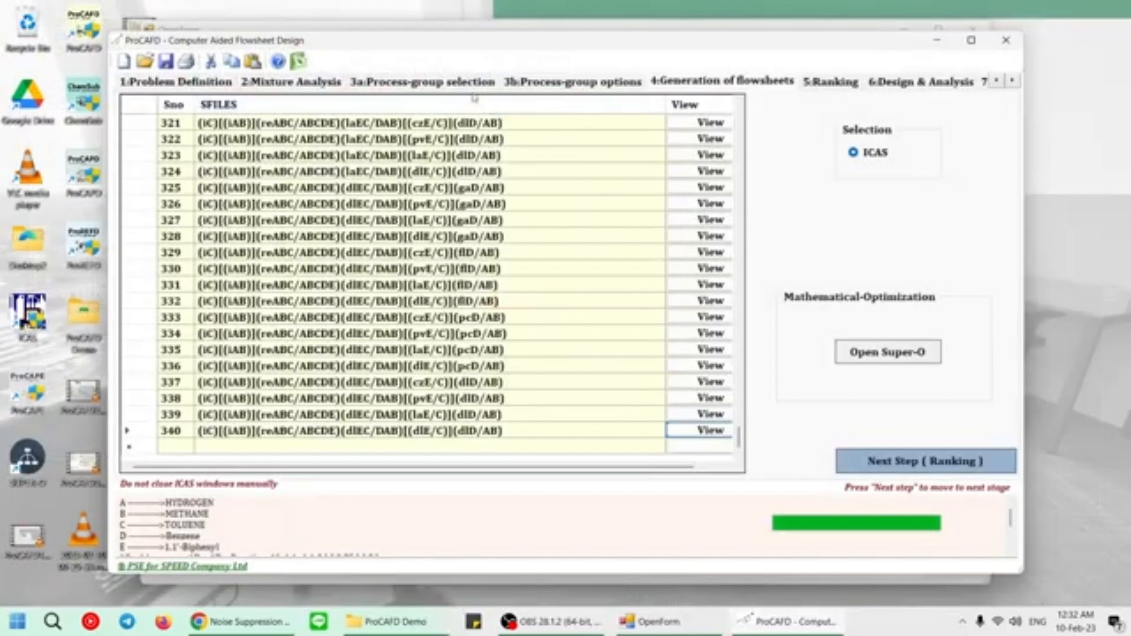
# Restrict all separation tasks to distillation, including flash units, and regenerate the flowsheets.
pyautogui.click(541, 82)
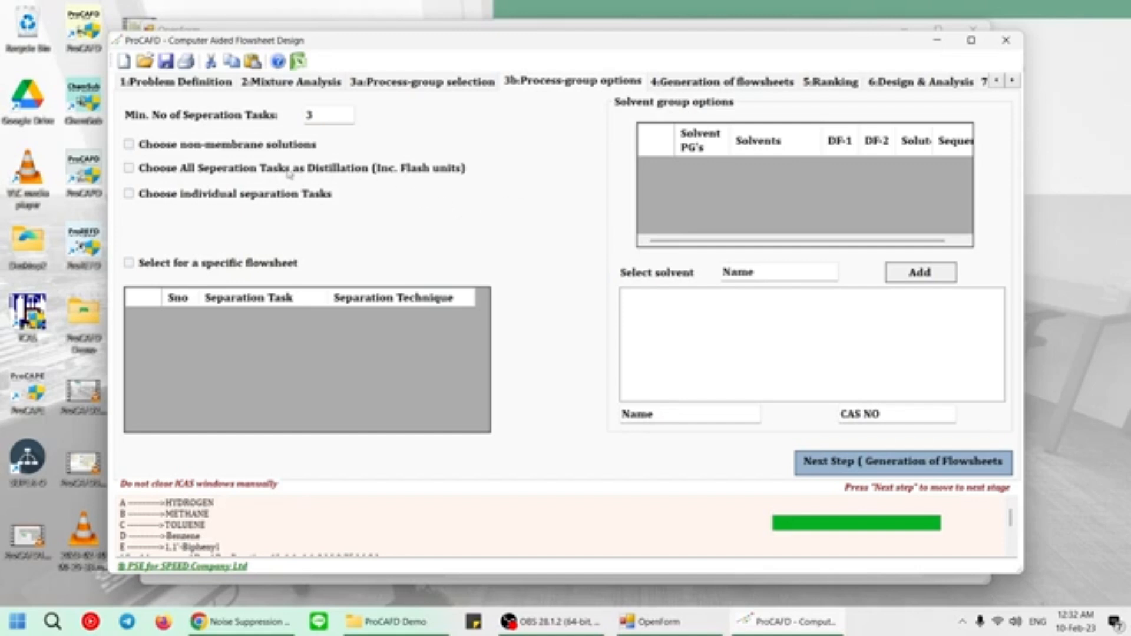
pyautogui.click(351, 175)
pyautogui.click(829, 463)
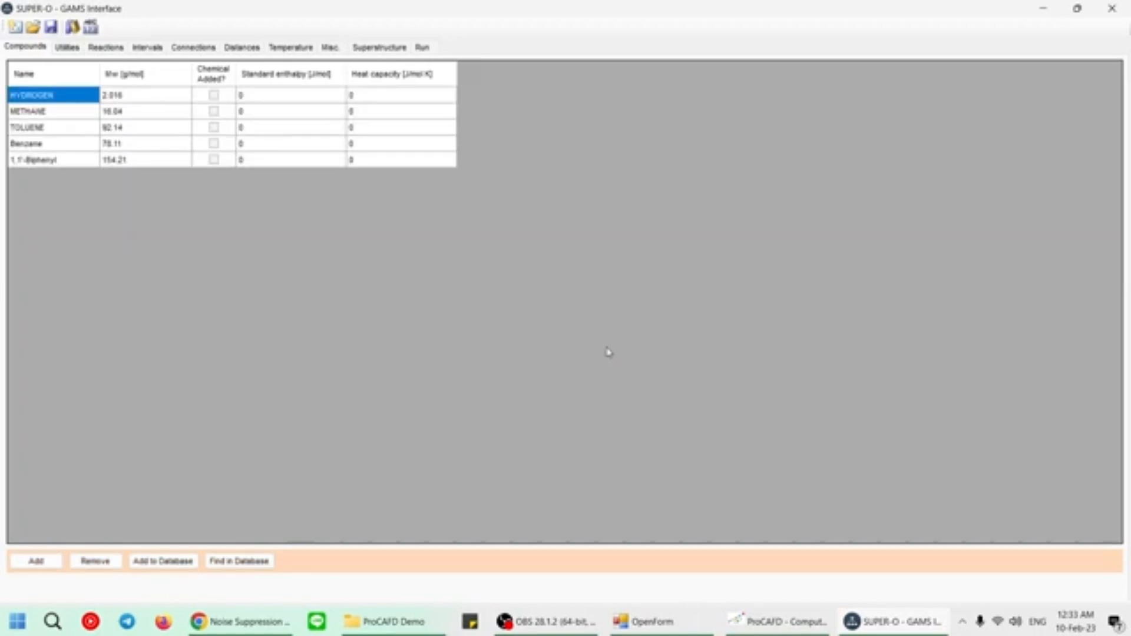
# Inspect the flowsheet superstructure in SUPER-O, close it and proceed to the ranking of the alternatives.
pyautogui.click(361, 51)
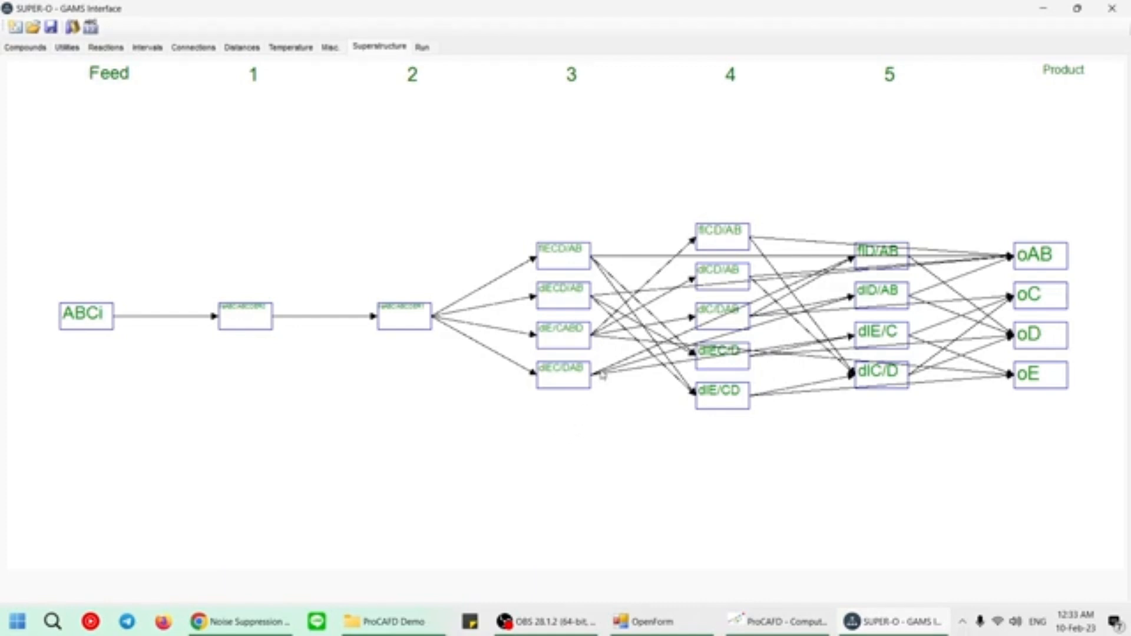
pyautogui.click(1114, 8)
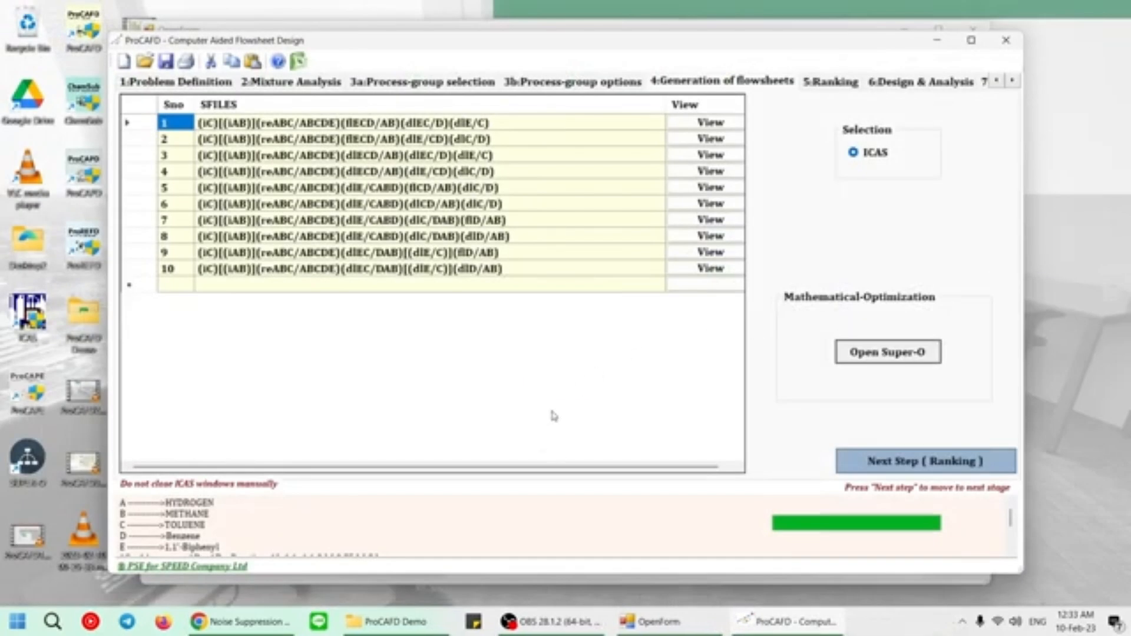
pyautogui.click(923, 466)
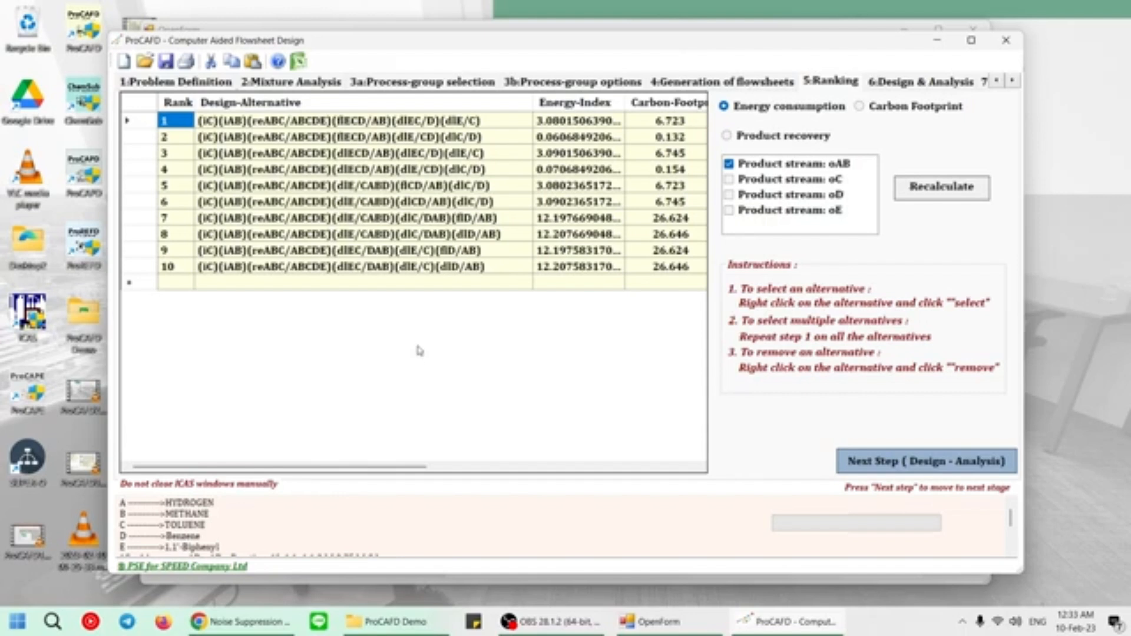
# Sort the ranked alternatives by energy index and take alternative 2 forward to the design analysis.
pyautogui.moveTo(415, 468); pyautogui.dragTo(596, 428)
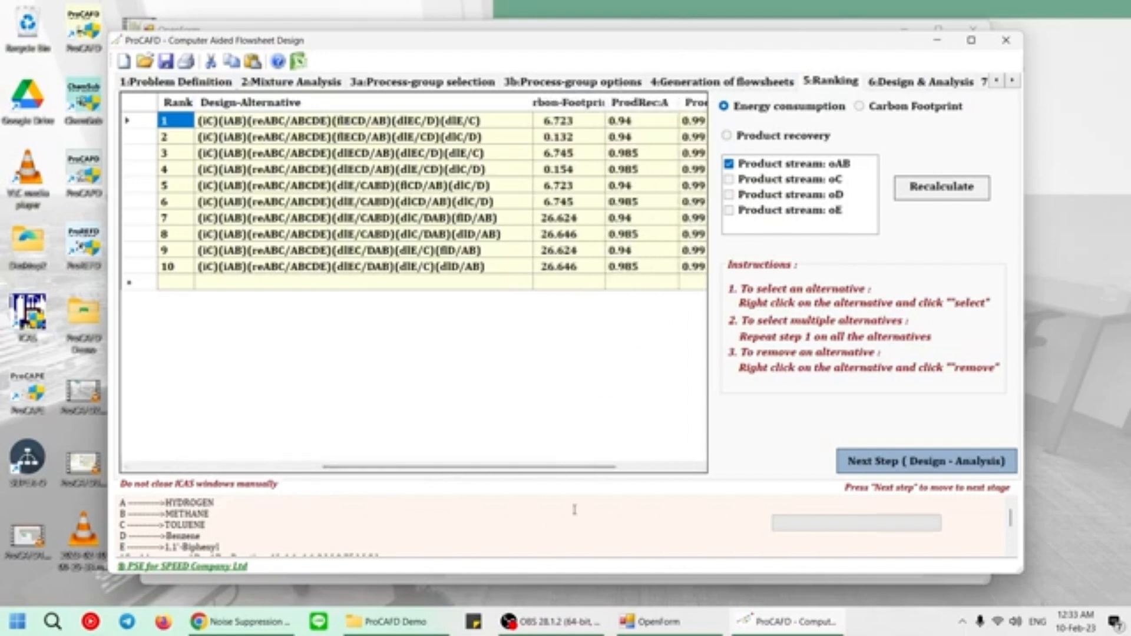
pyautogui.moveTo(584, 468); pyautogui.dragTo(394, 467)
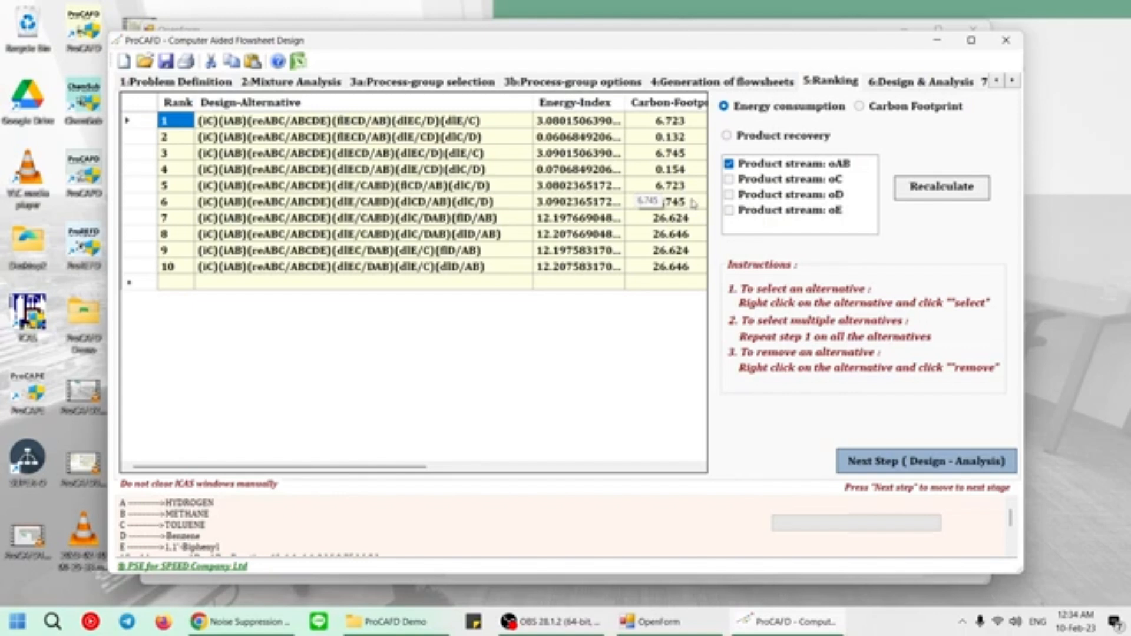
pyautogui.click(577, 105)
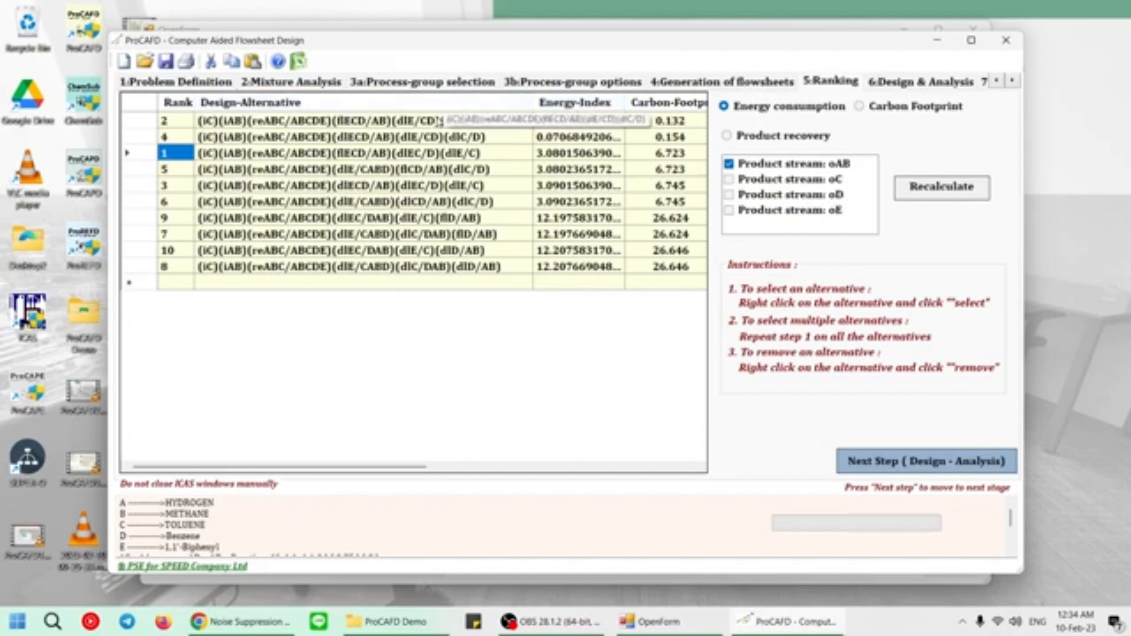
pyautogui.rightClick(439, 121)
pyautogui.click(463, 128)
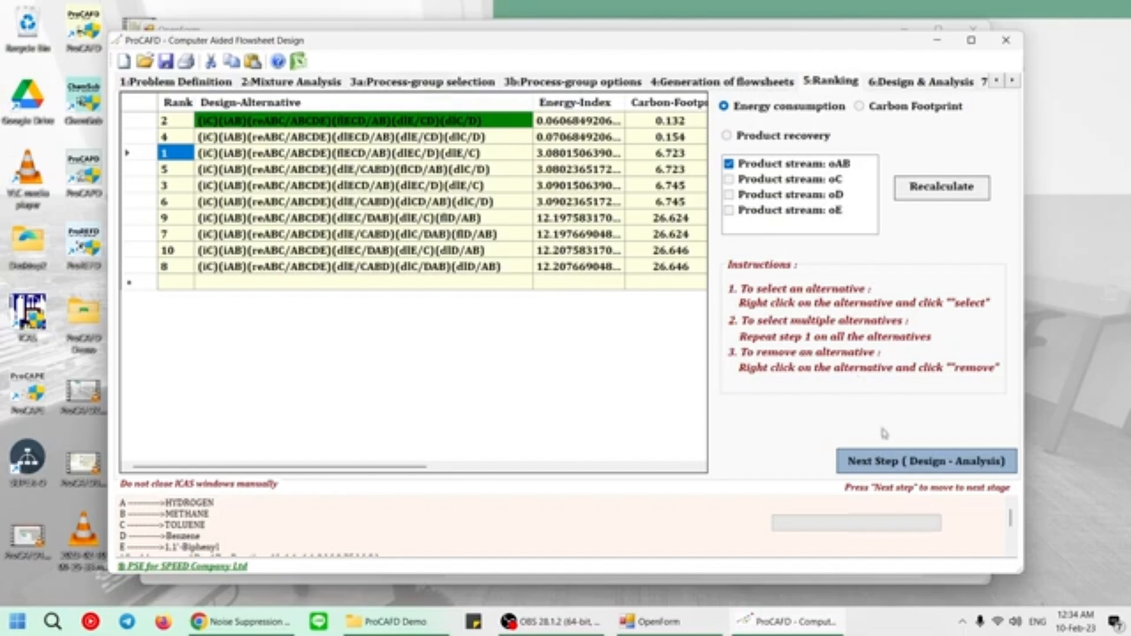
pyautogui.click(901, 466)
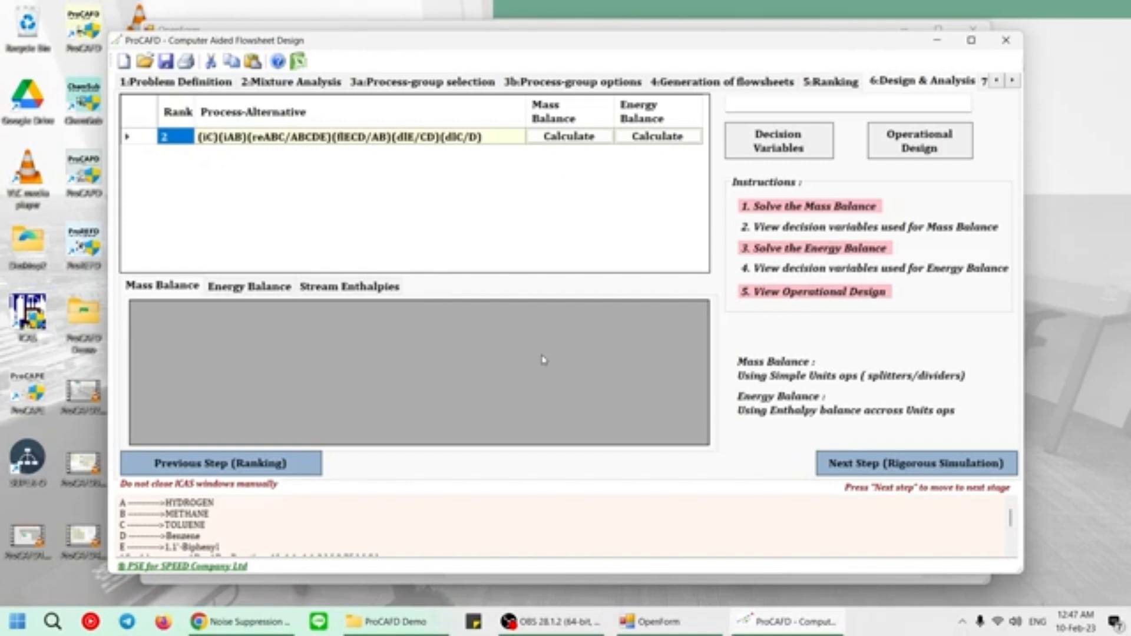
# Calculate the mass and energy balances of alternative 2 and view the decision variables used.
pyautogui.click(569, 135)
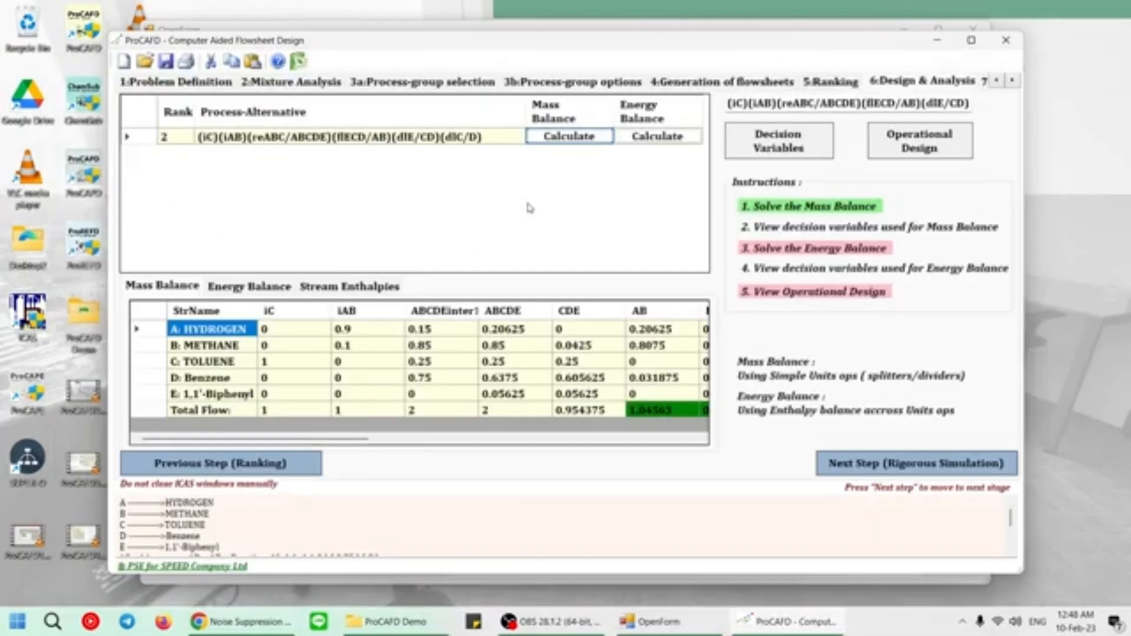
pyautogui.click(668, 140)
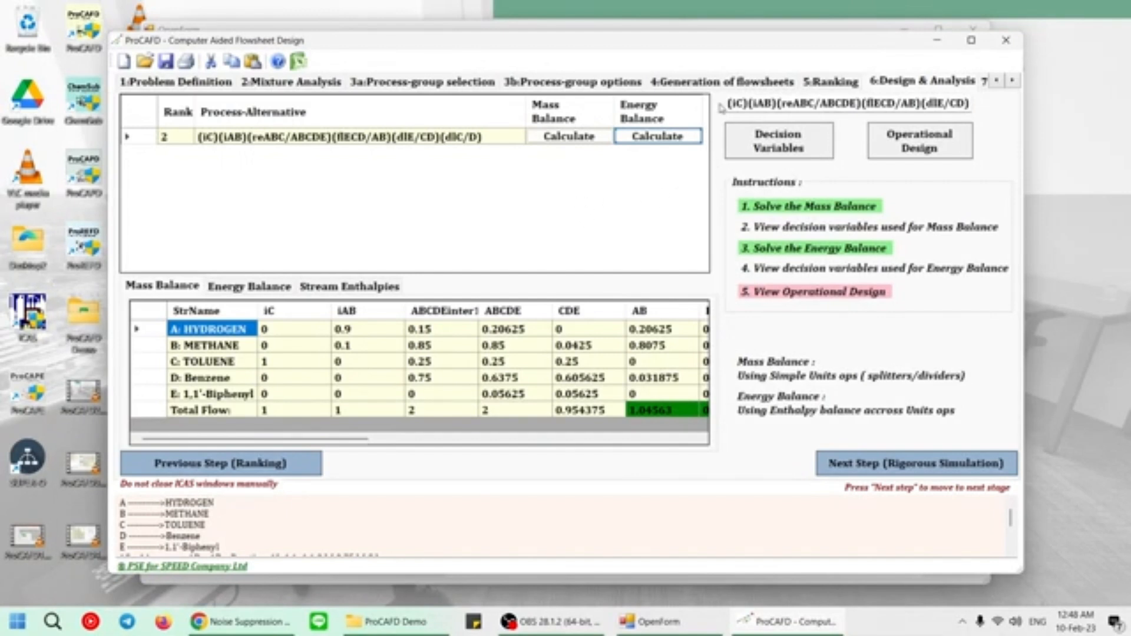
pyautogui.click(796, 151)
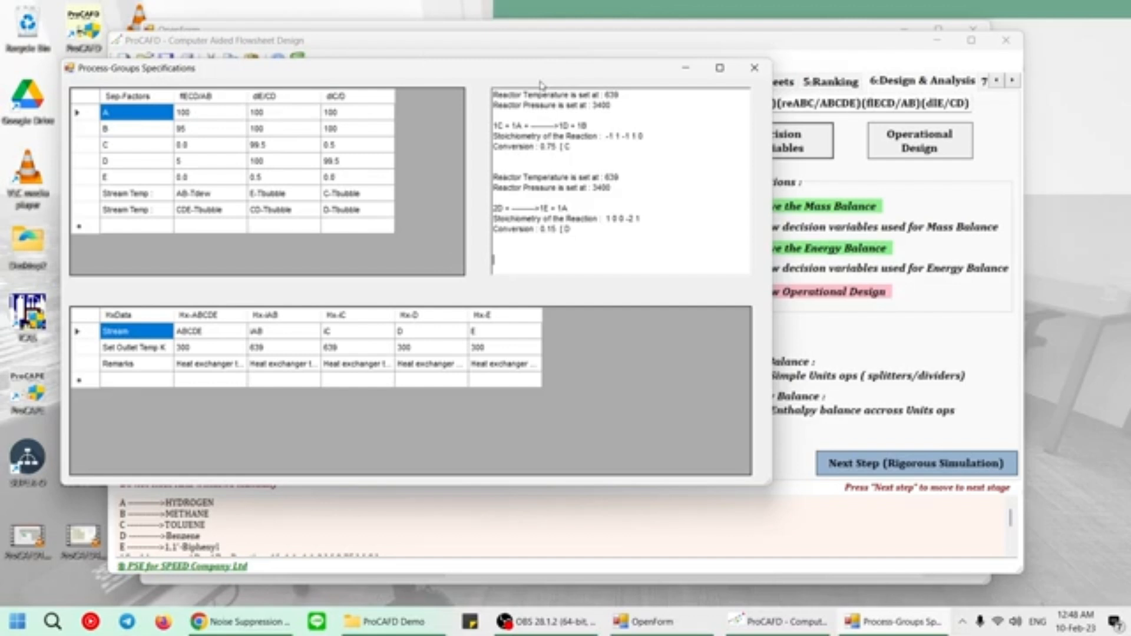
pyautogui.click(755, 68)
# Review the operational design and the energy balance results of alternative 2 and proceed to the rigorous simulation.
pyautogui.click(925, 150)
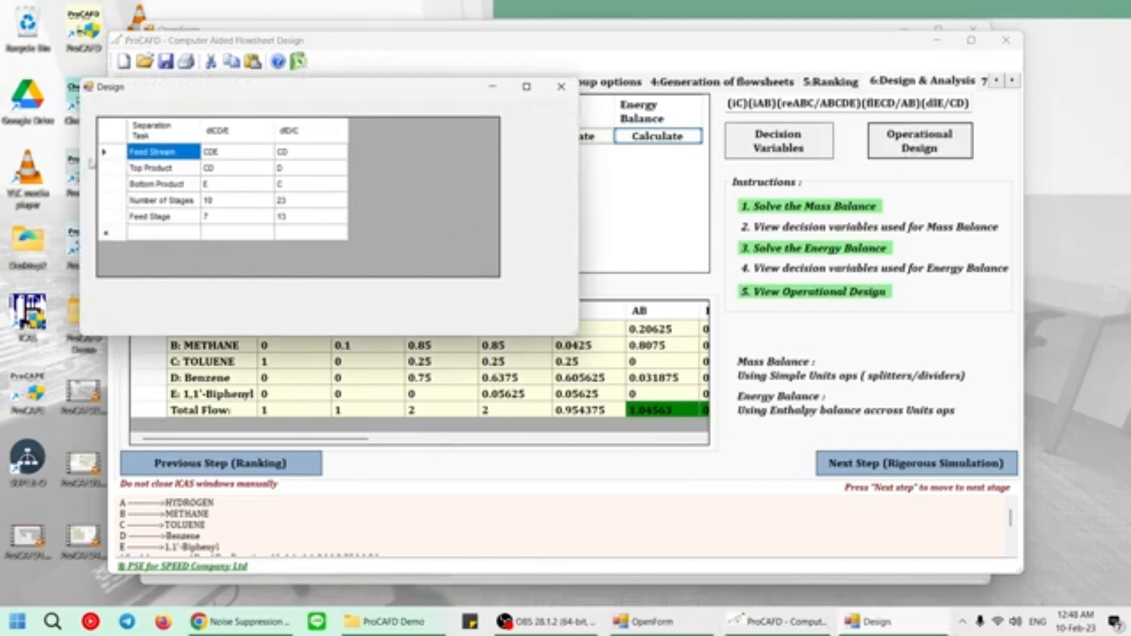
pyautogui.click(561, 89)
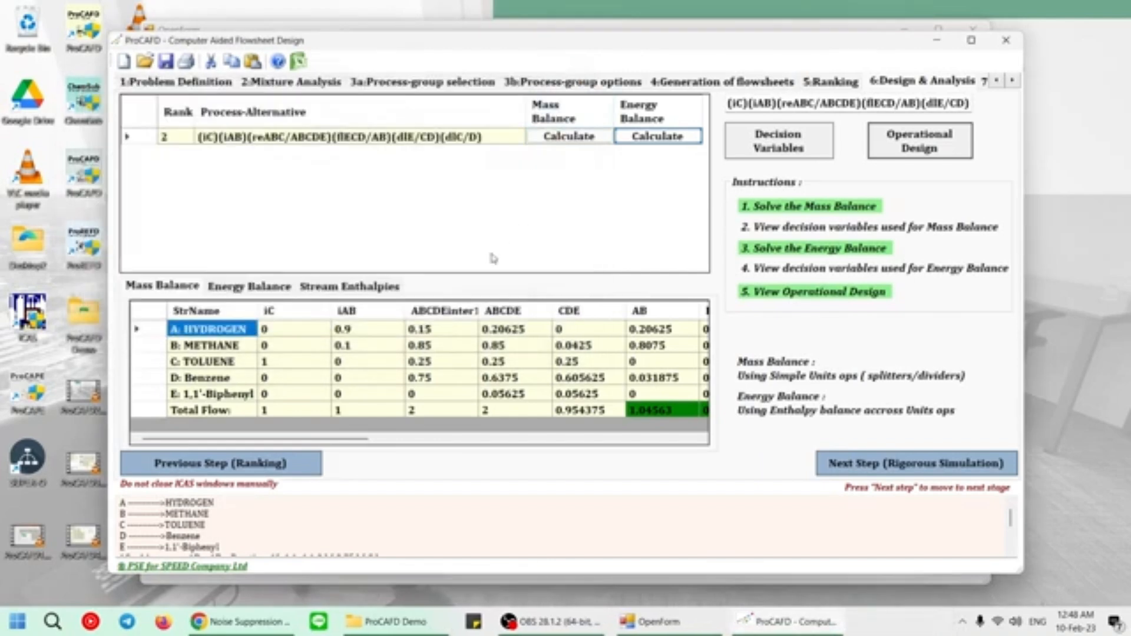
pyautogui.click(260, 288)
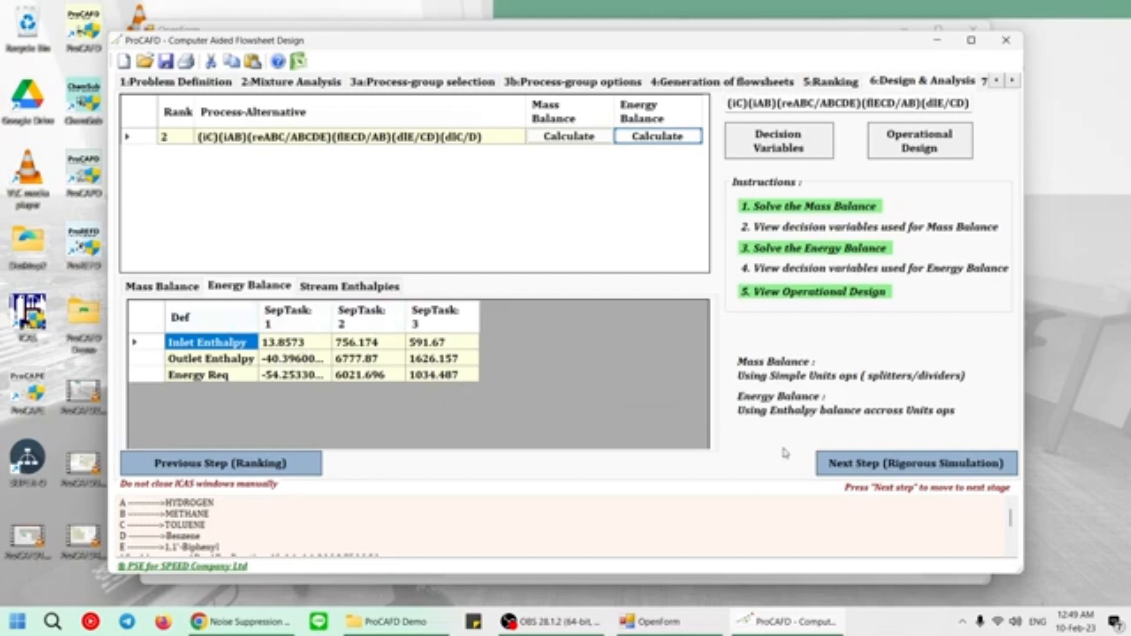
pyautogui.click(831, 463)
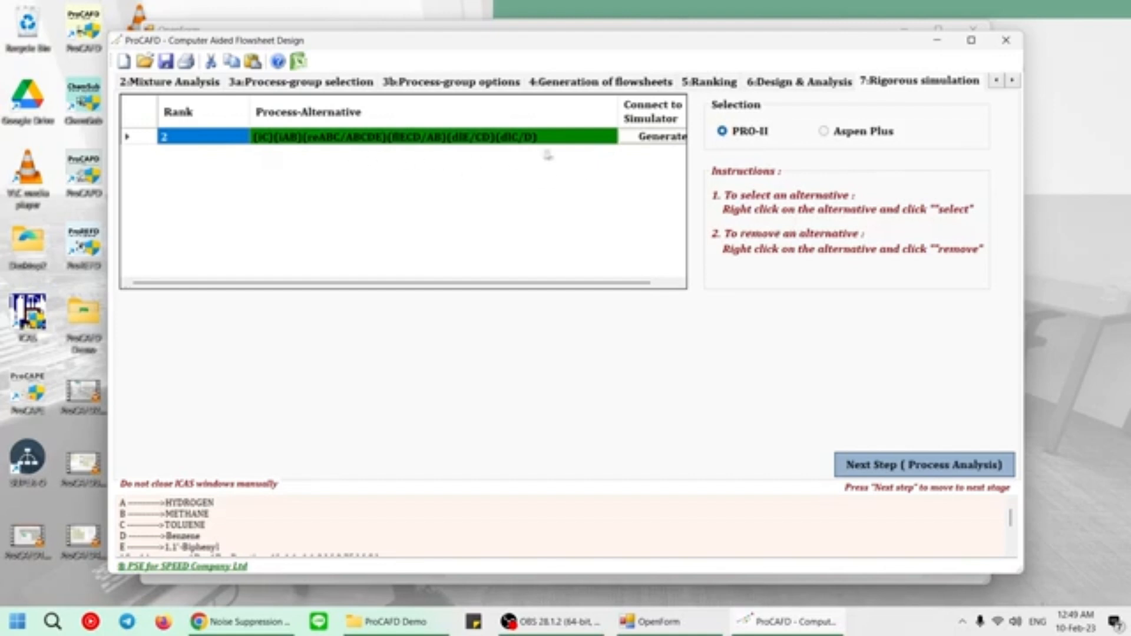
# Generate the PRO/II simulation of alternative 2 and view its flowsheet in an enlarged window.
pyautogui.click(669, 139)
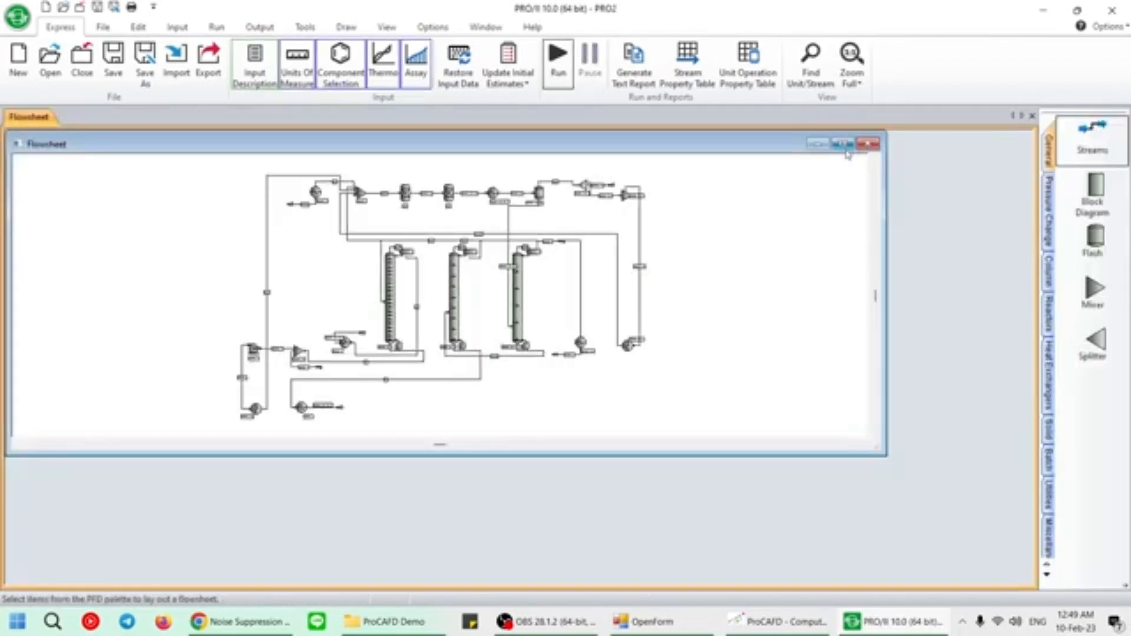
pyautogui.click(843, 143)
pyautogui.scroll(5, 643, 312)
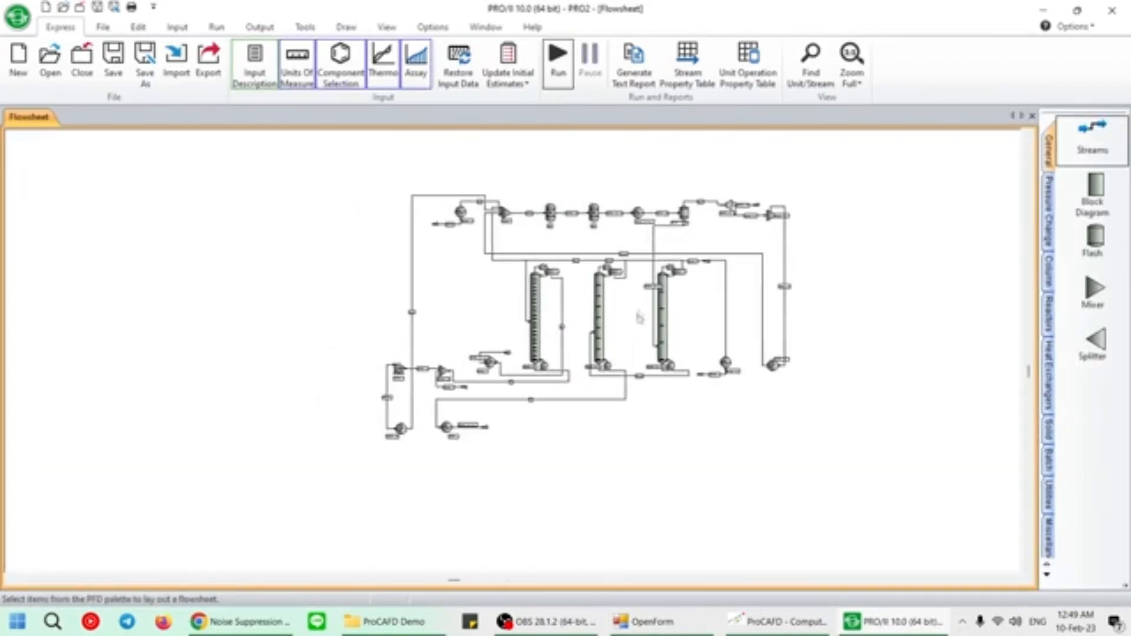
pyautogui.scroll(1, 644, 333)
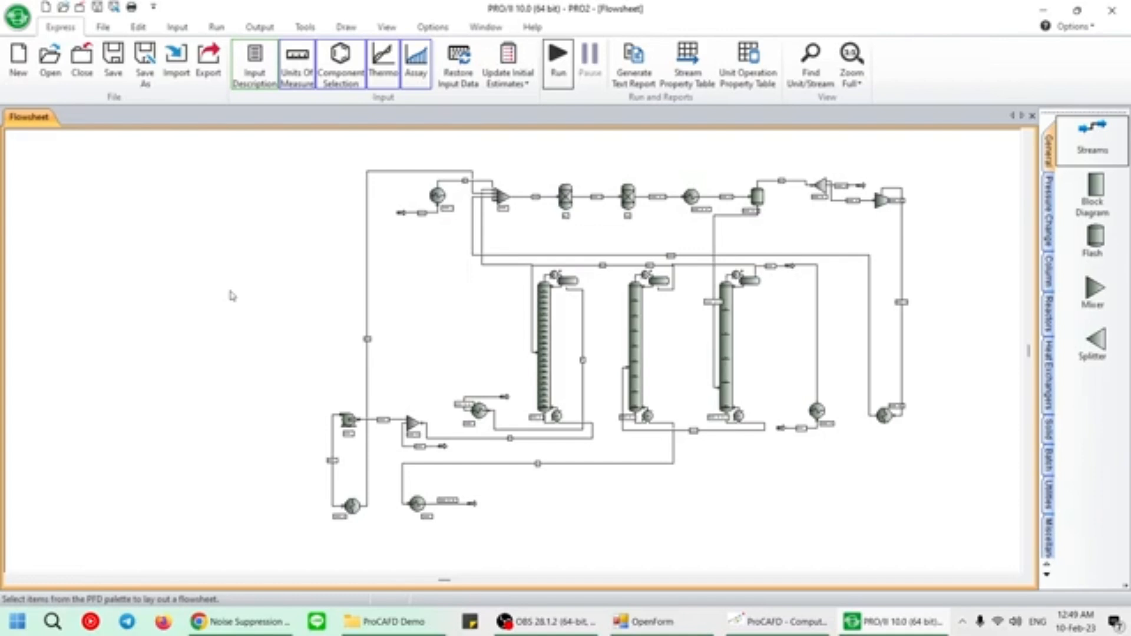
# Run the generated flowsheet simulation despite the status warnings and close PRO/II.
pyautogui.click(557, 59)
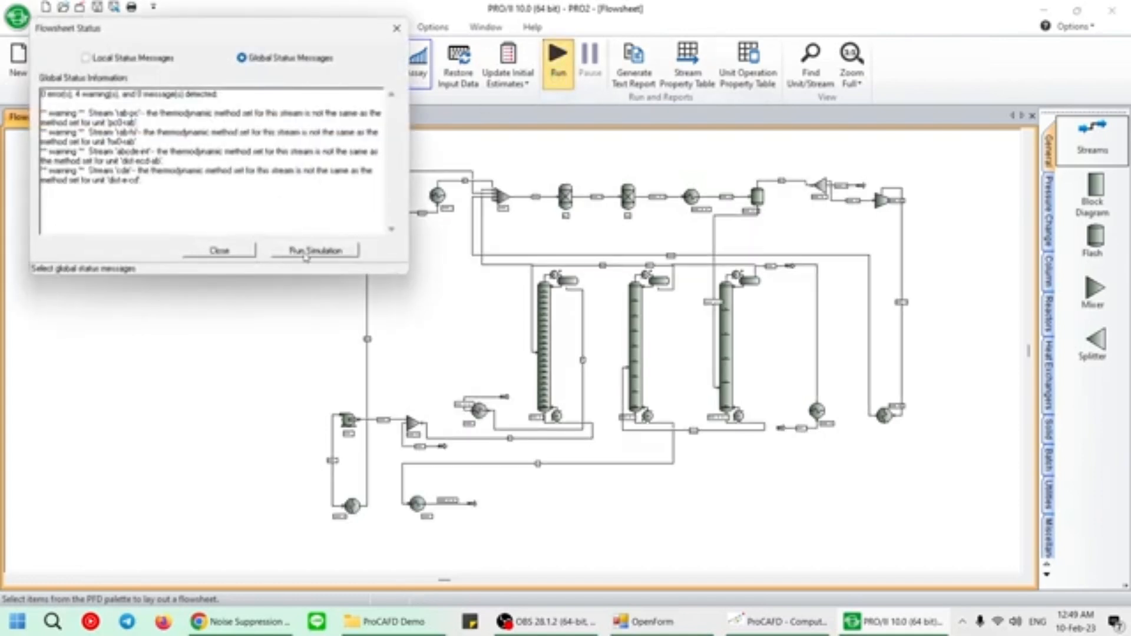
pyautogui.click(316, 251)
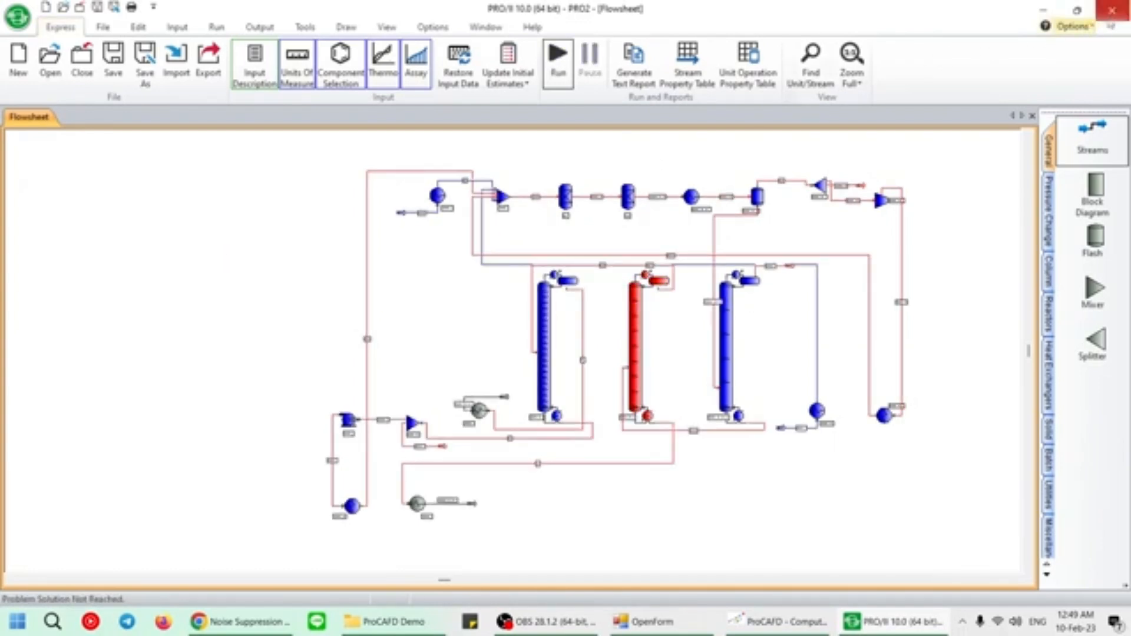
pyautogui.click(1112, 10)
pyautogui.click(640, 361)
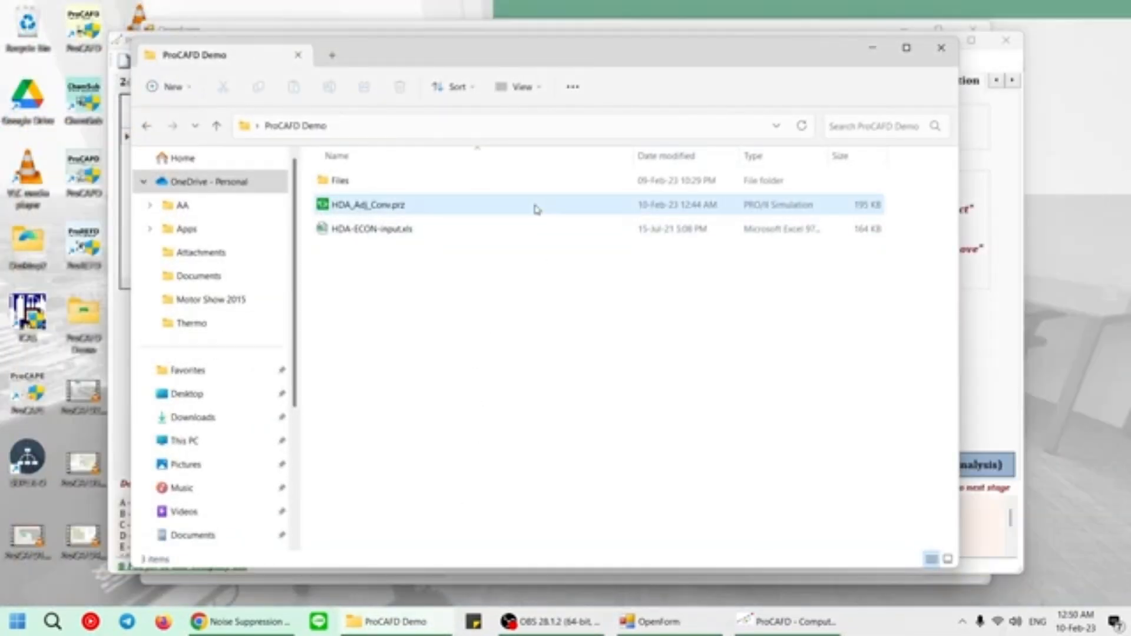
# Open the simulation HDA_Adj_Conv.prz from the ProCAFD Demo folder in PRO/II and run it.
pyautogui.doubleClick(537, 207)
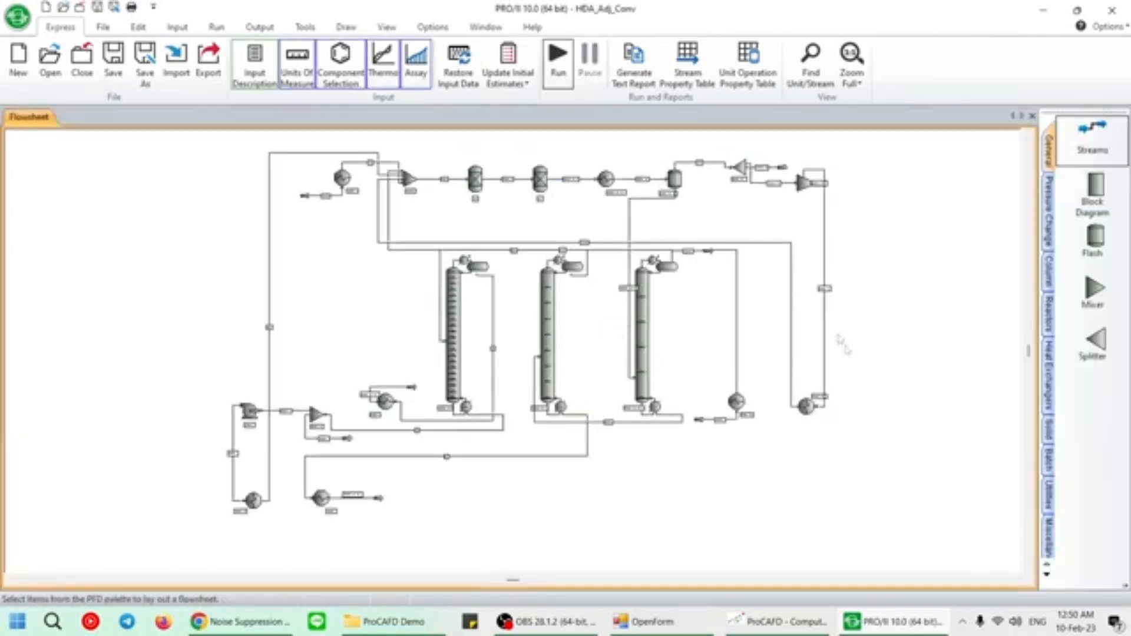
pyautogui.click(551, 85)
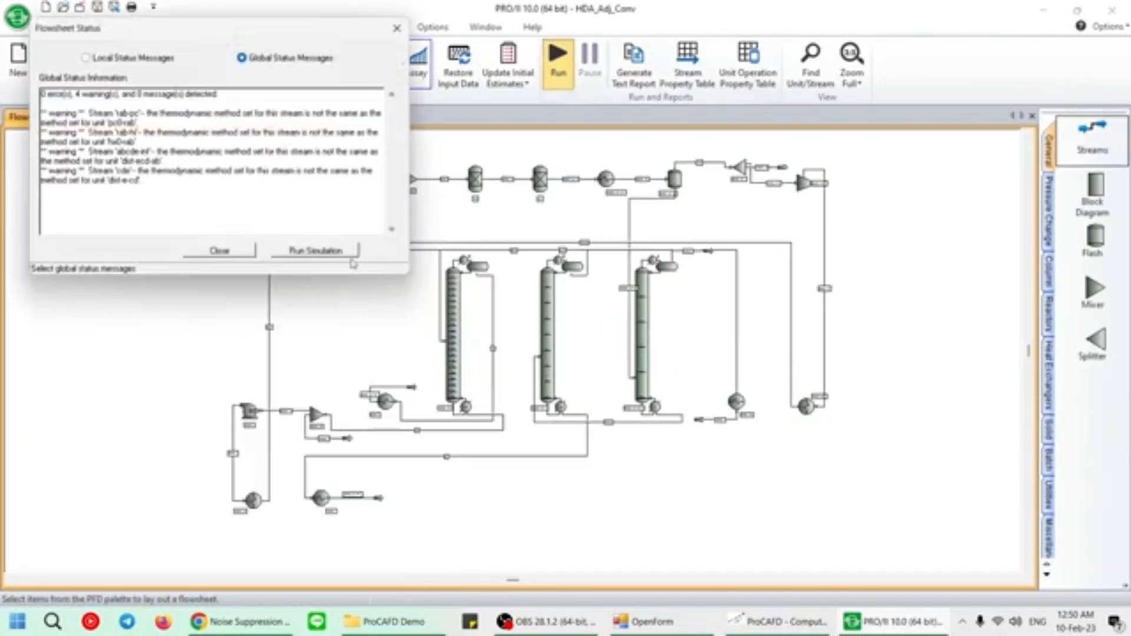
pyautogui.click(347, 255)
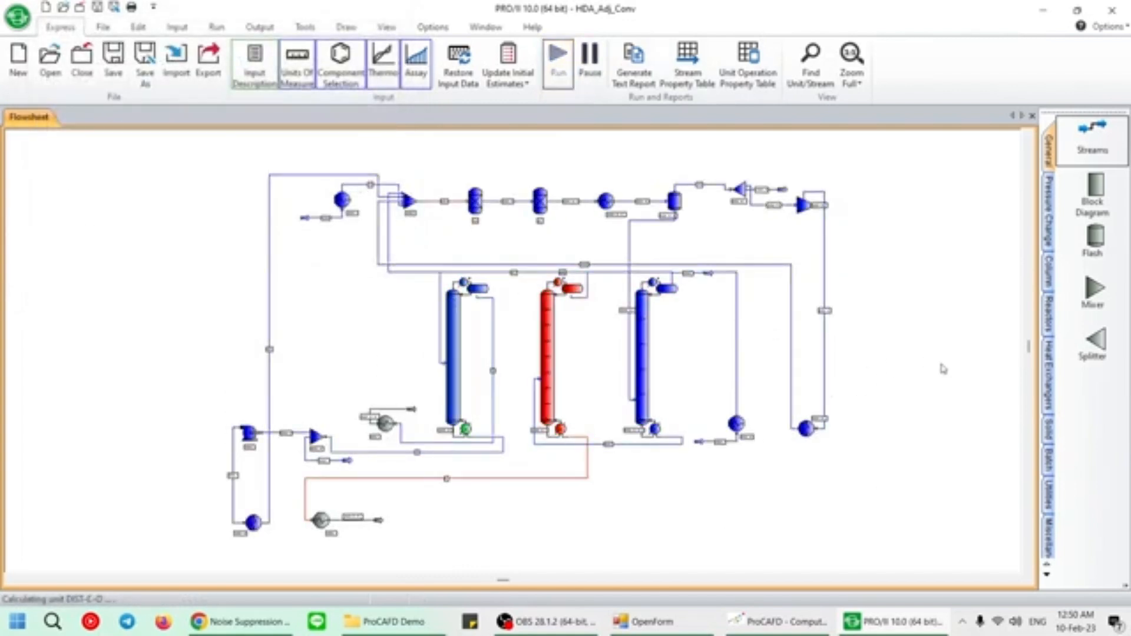
pyautogui.scroll(-1, 941, 367)
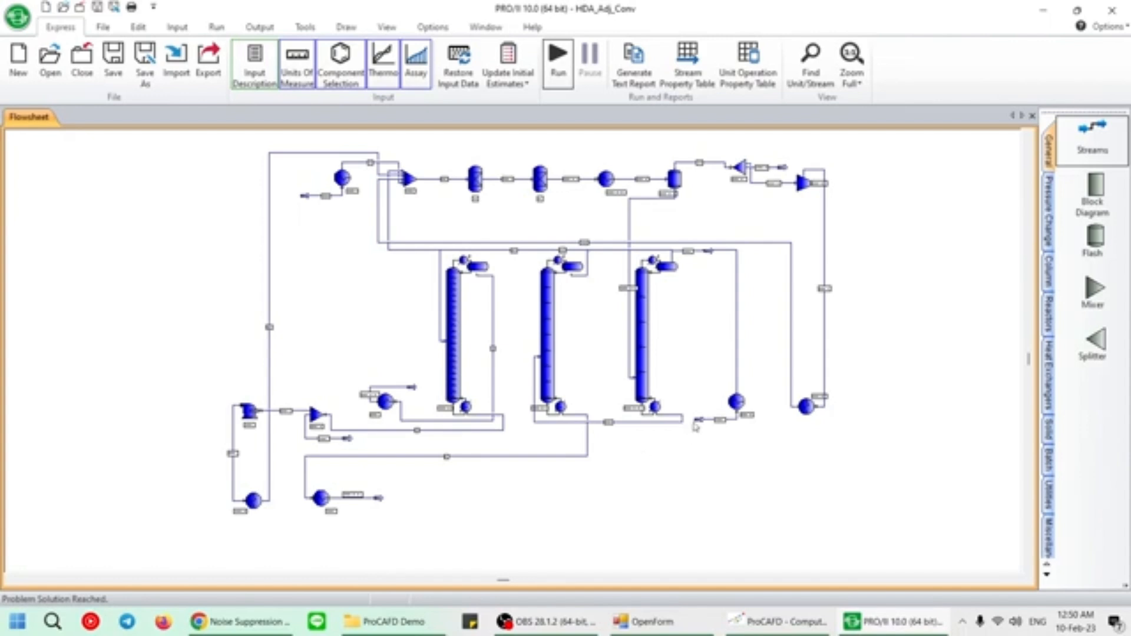
# Generate the Excel summary report of the HDA_Adj_Conv simulation and view it enlarged in Excel.
pyautogui.click(260, 28)
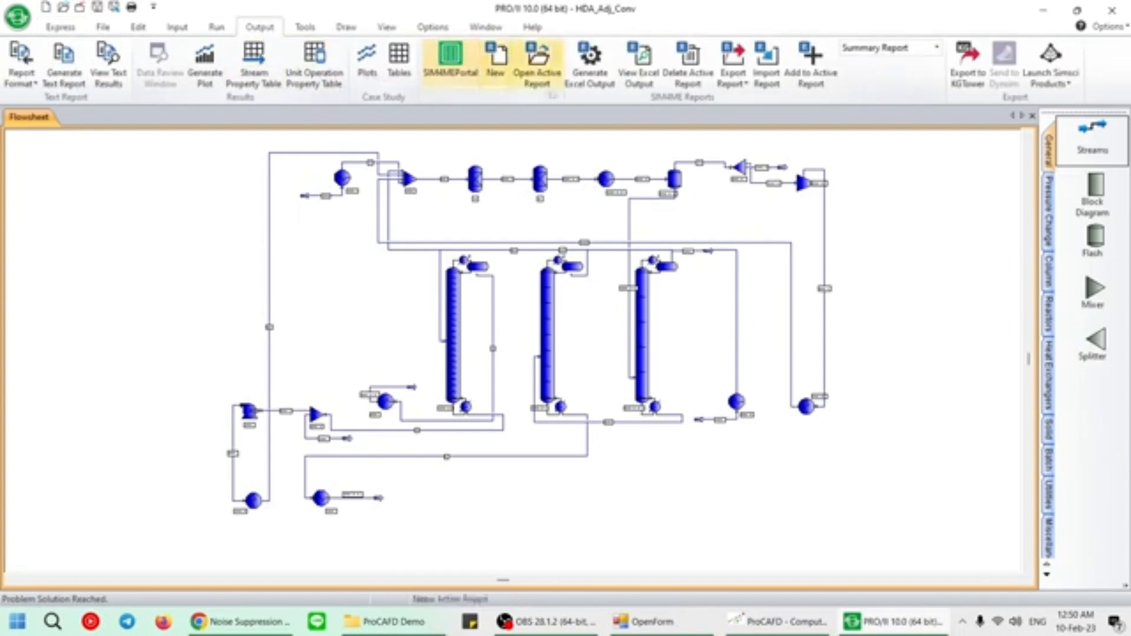
pyautogui.click(596, 87)
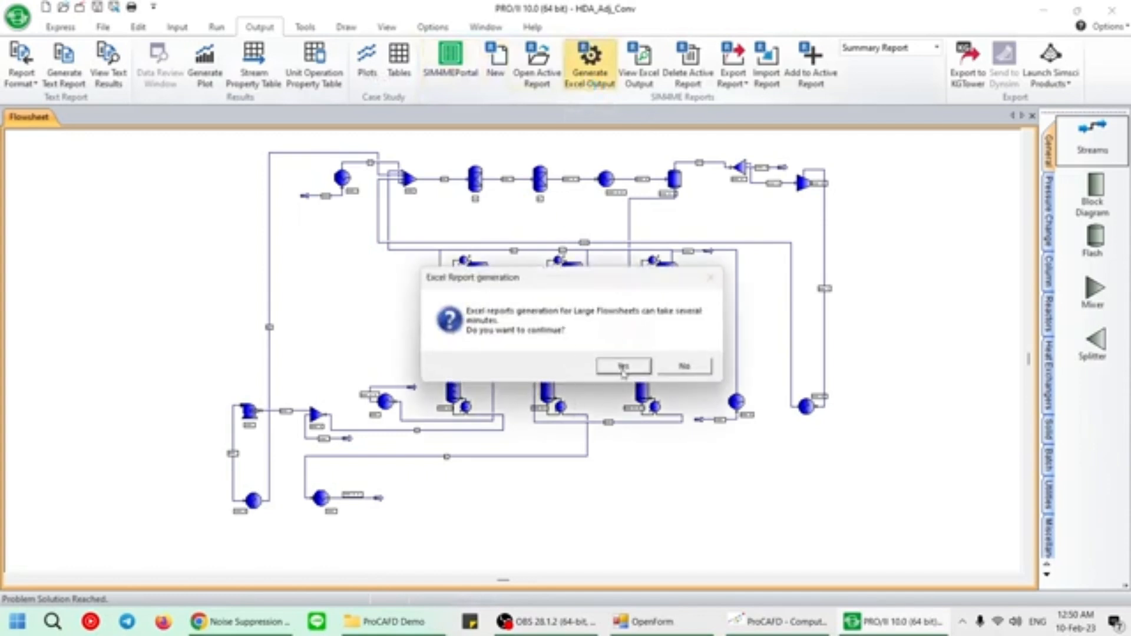
pyautogui.click(624, 366)
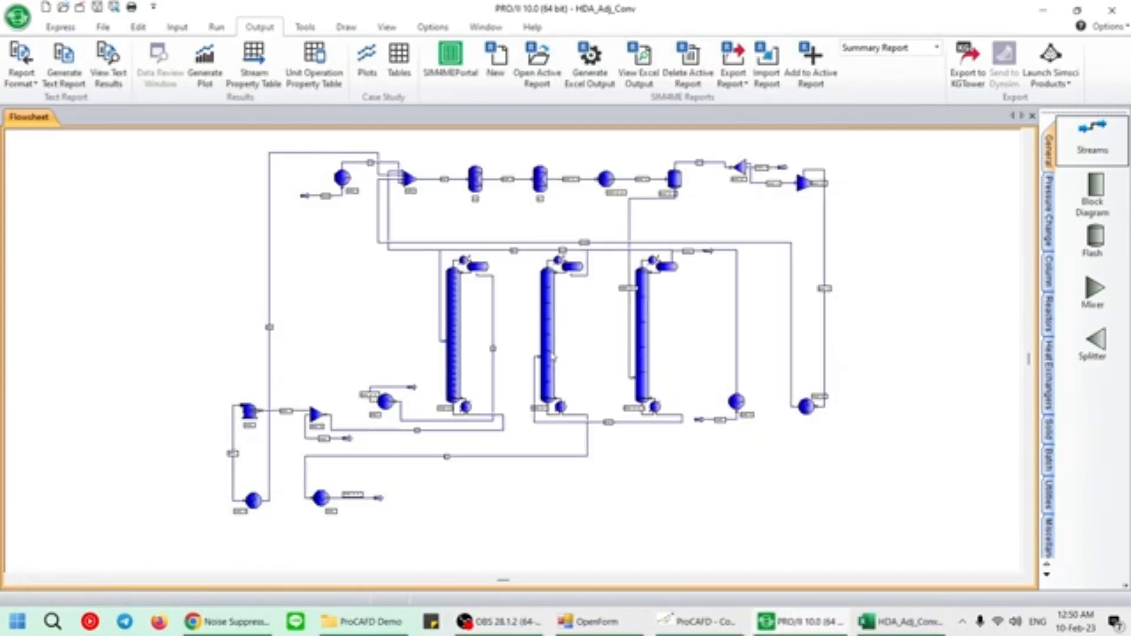
pyautogui.click(930, 627)
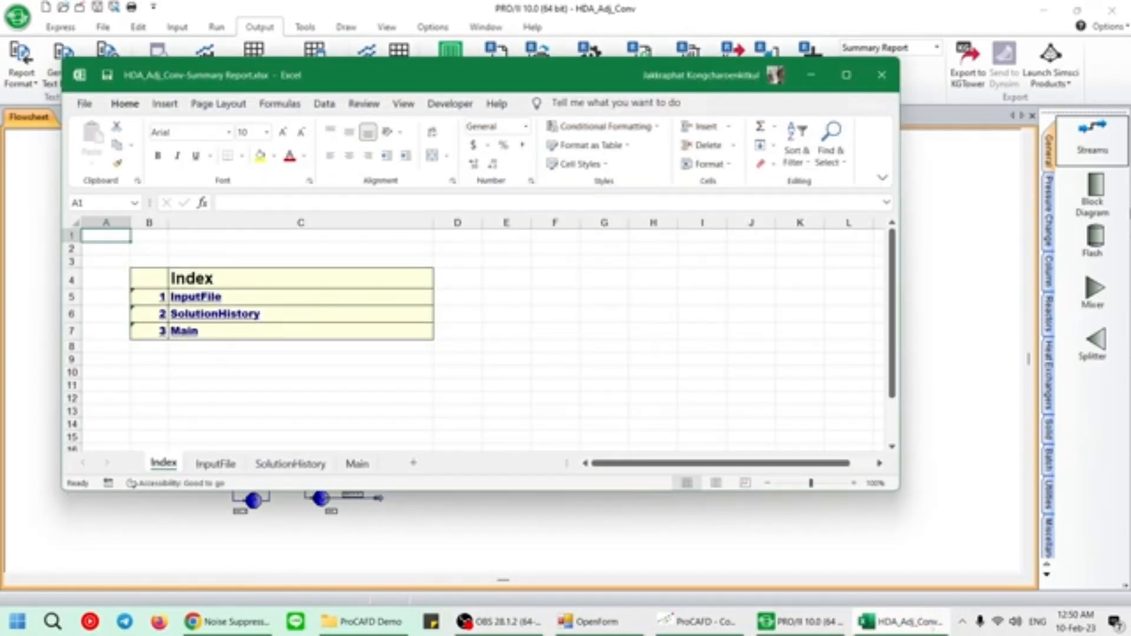
pyautogui.click(846, 74)
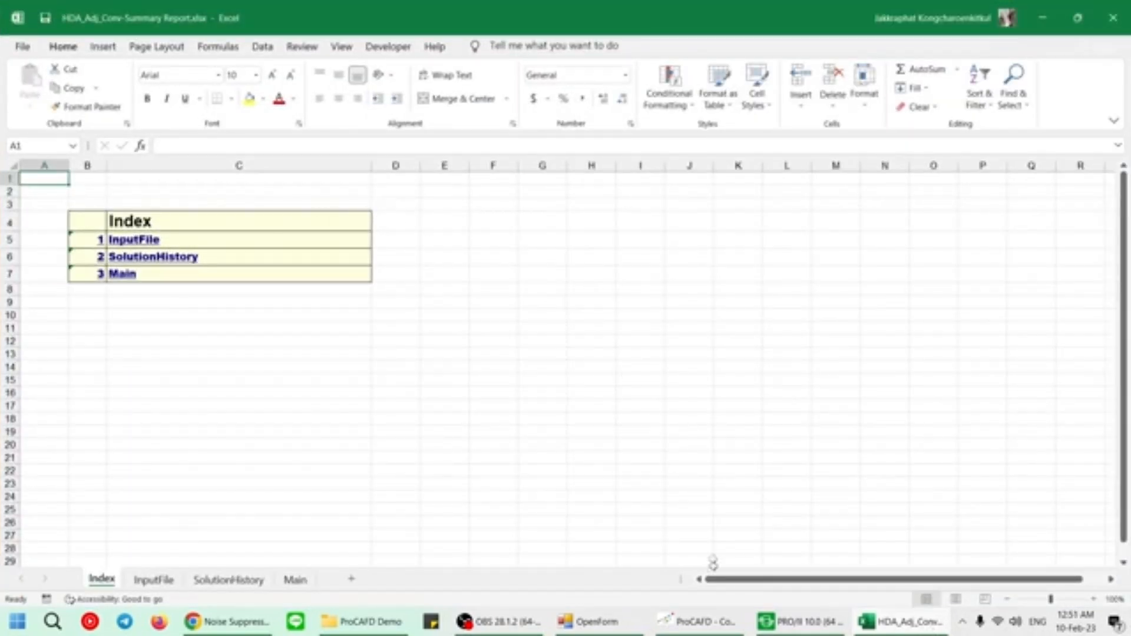
# Switch to ProCAFD, proceed to the process analysis stage and import HDA_Adj_Conv-Summary Report.xlsx from the ProCAFD Demo folder on the Desktop.
pyautogui.click(716, 620)
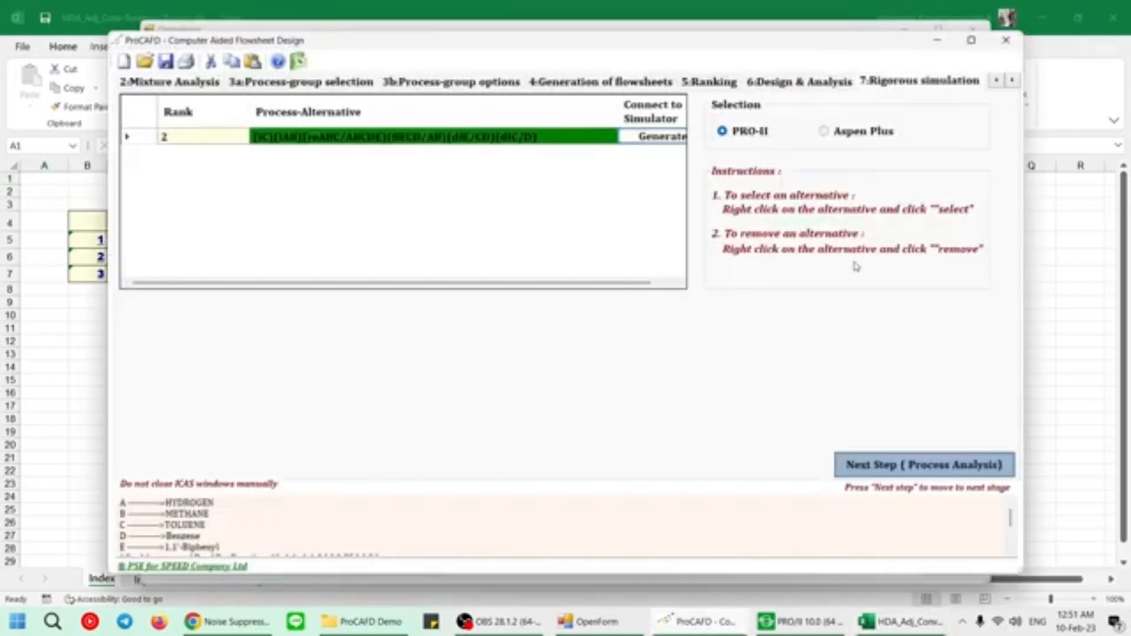
pyautogui.click(946, 469)
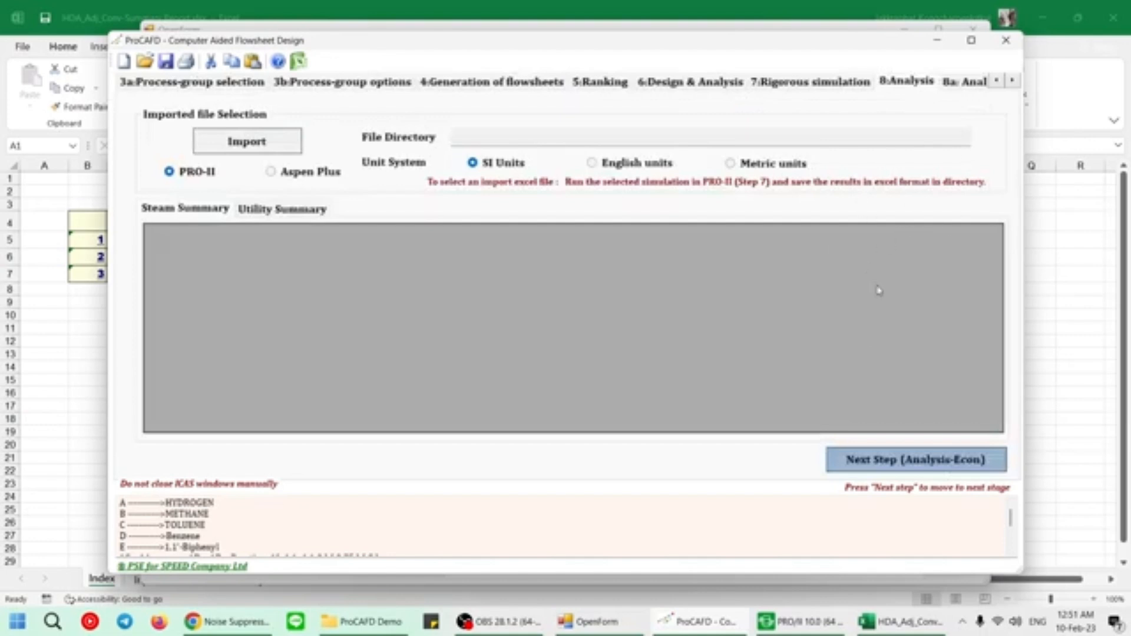
pyautogui.click(280, 146)
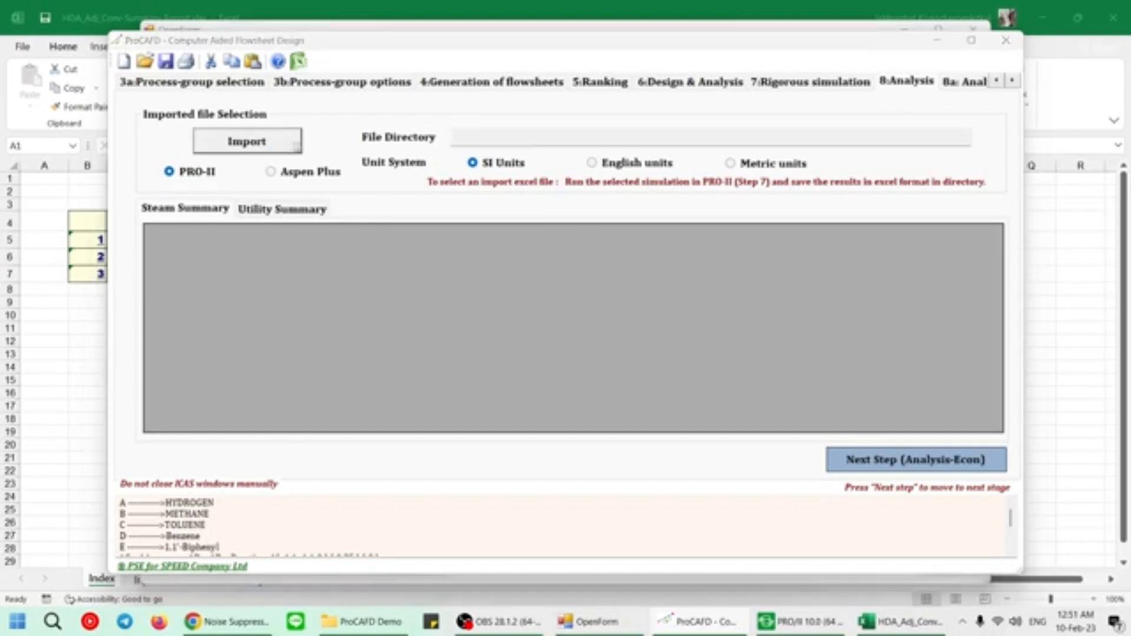
pyautogui.moveTo(445, 69); pyautogui.dragTo(591, 132)
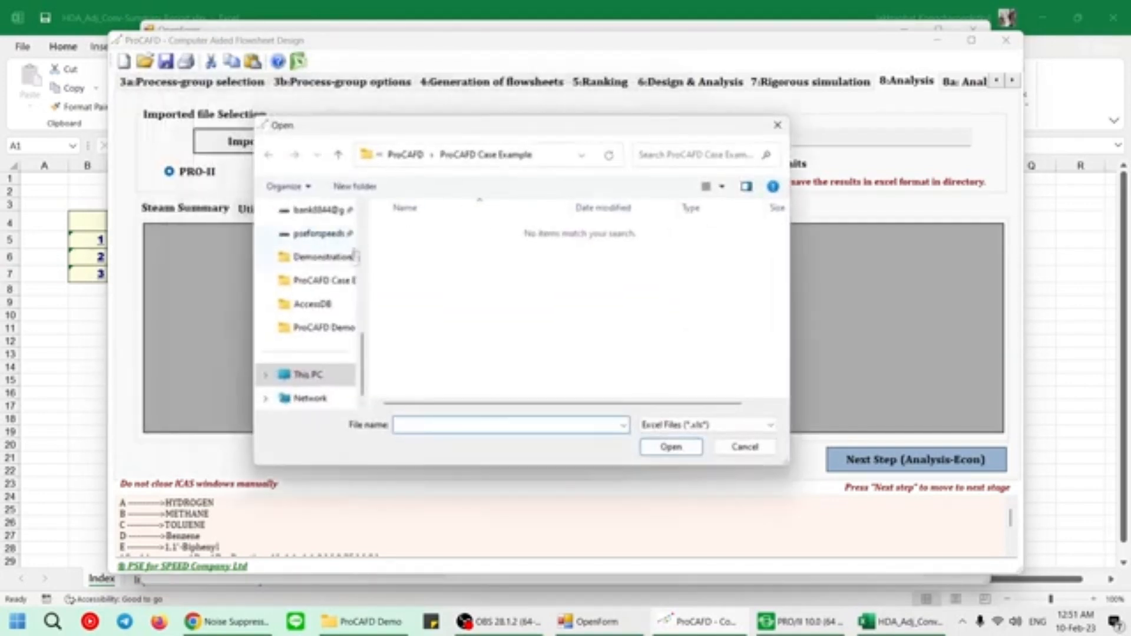
pyautogui.scroll(3, 311, 293)
pyautogui.scroll(1, 330, 237)
pyautogui.click(311, 257)
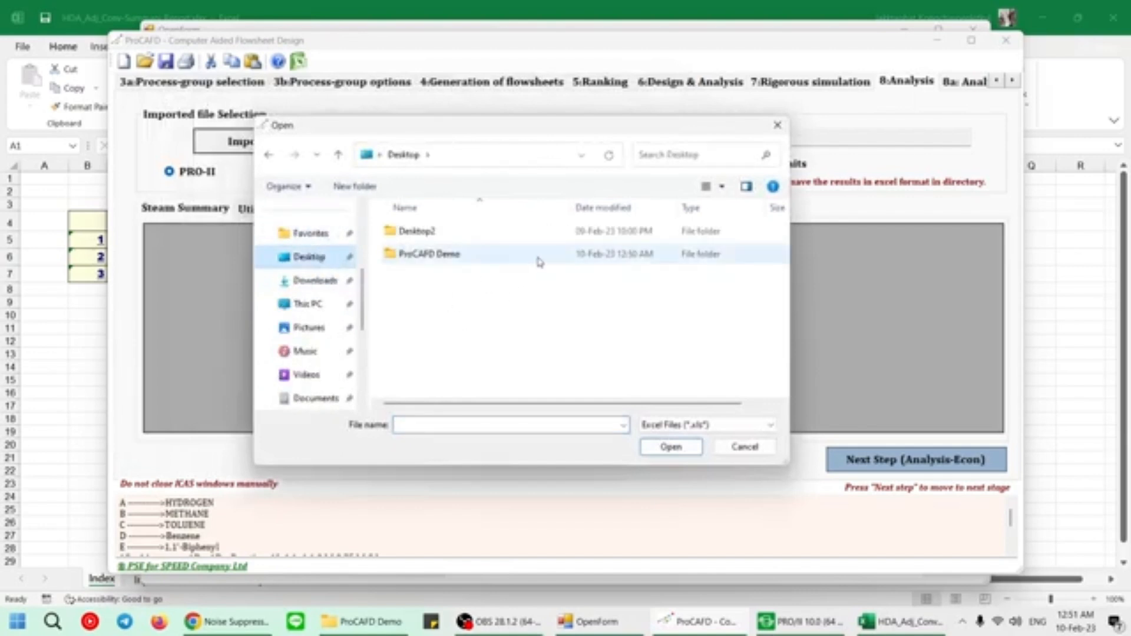
pyautogui.click(539, 262)
pyautogui.doubleClick(540, 262)
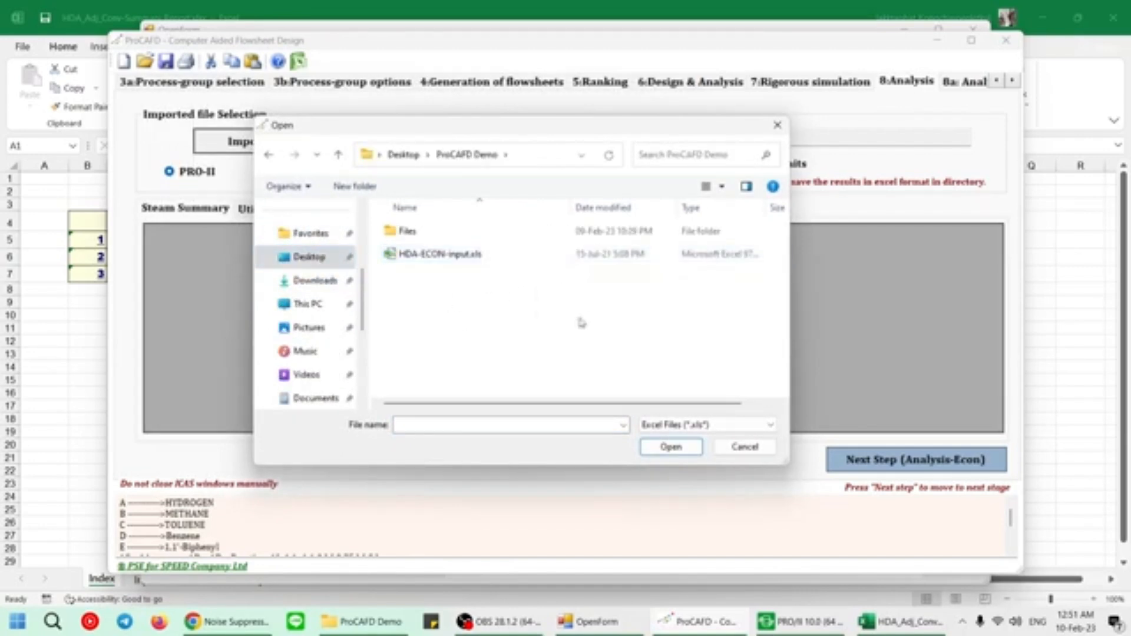
pyautogui.click(709, 424)
pyautogui.click(678, 462)
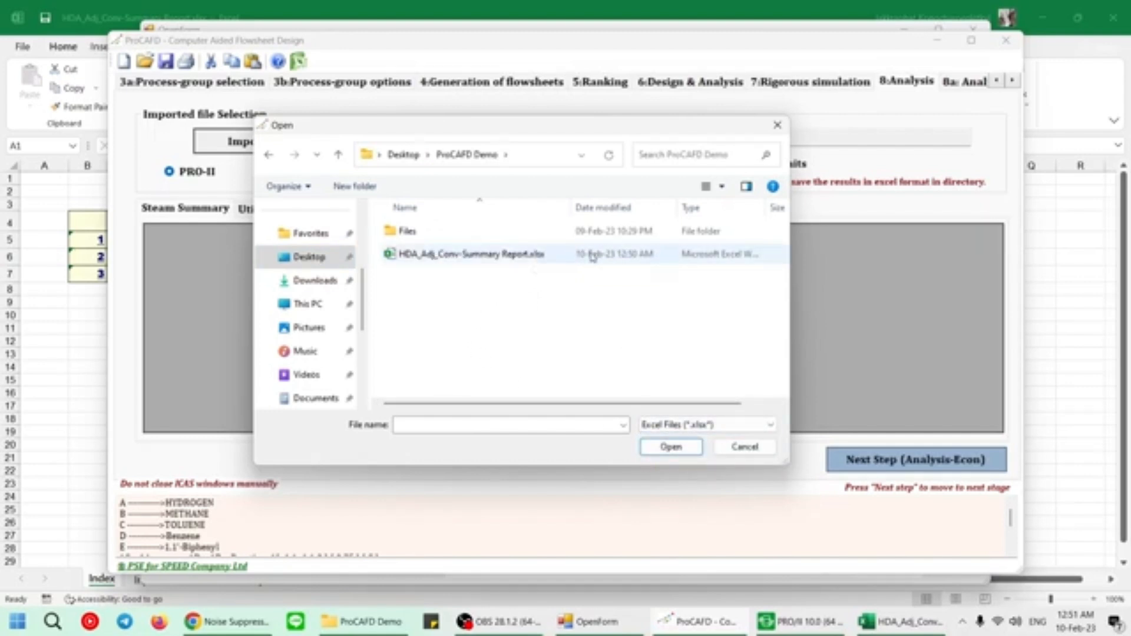
pyautogui.click(575, 264)
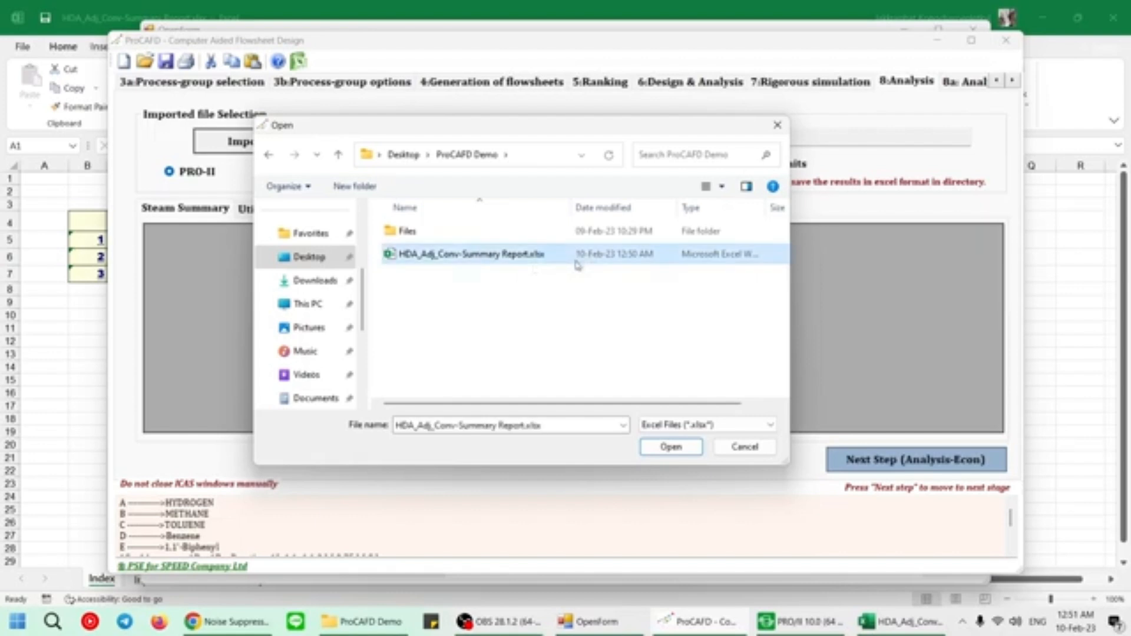
pyautogui.click(665, 448)
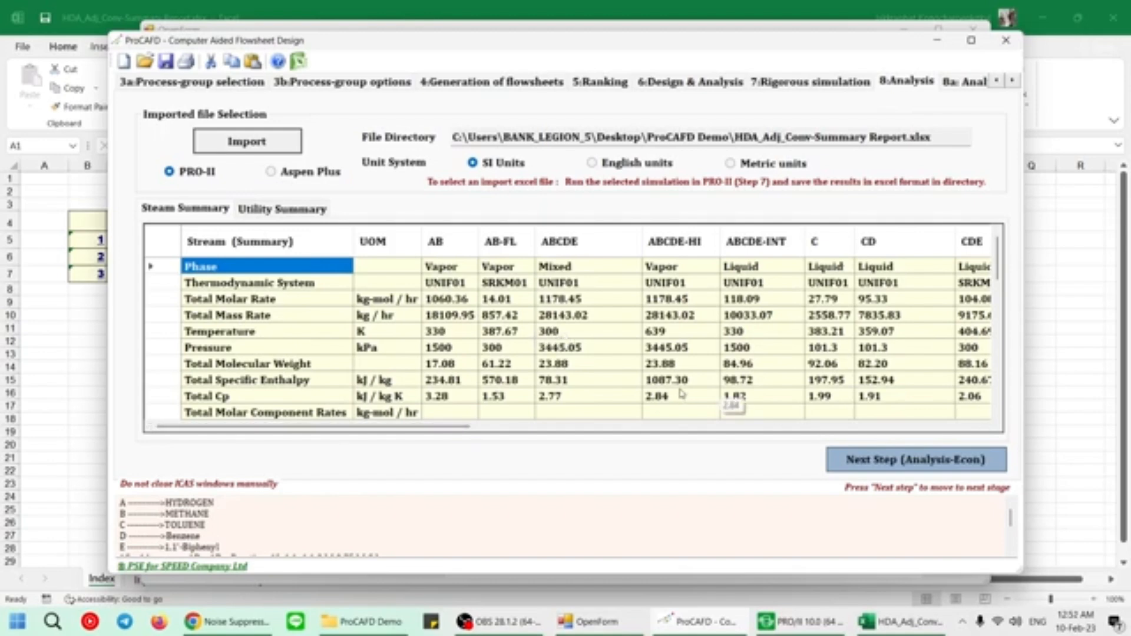
# Proceed to the economic analysis stage and import HDA-ECON-input.xls as the ECON input file.
pyautogui.click(917, 460)
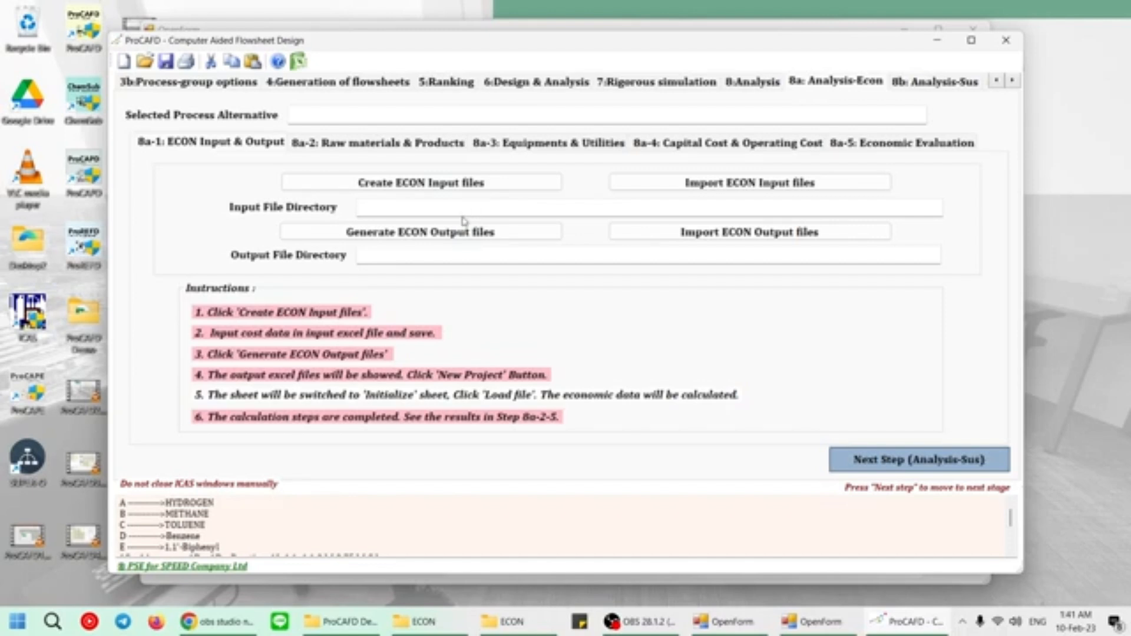
pyautogui.click(784, 189)
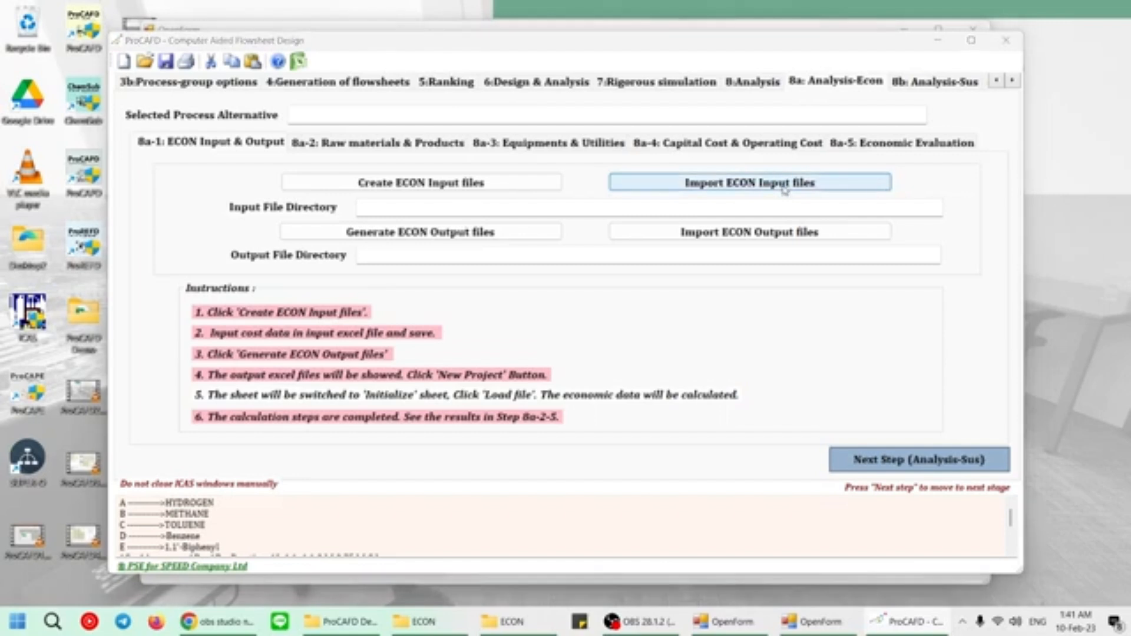
pyautogui.click(389, 191)
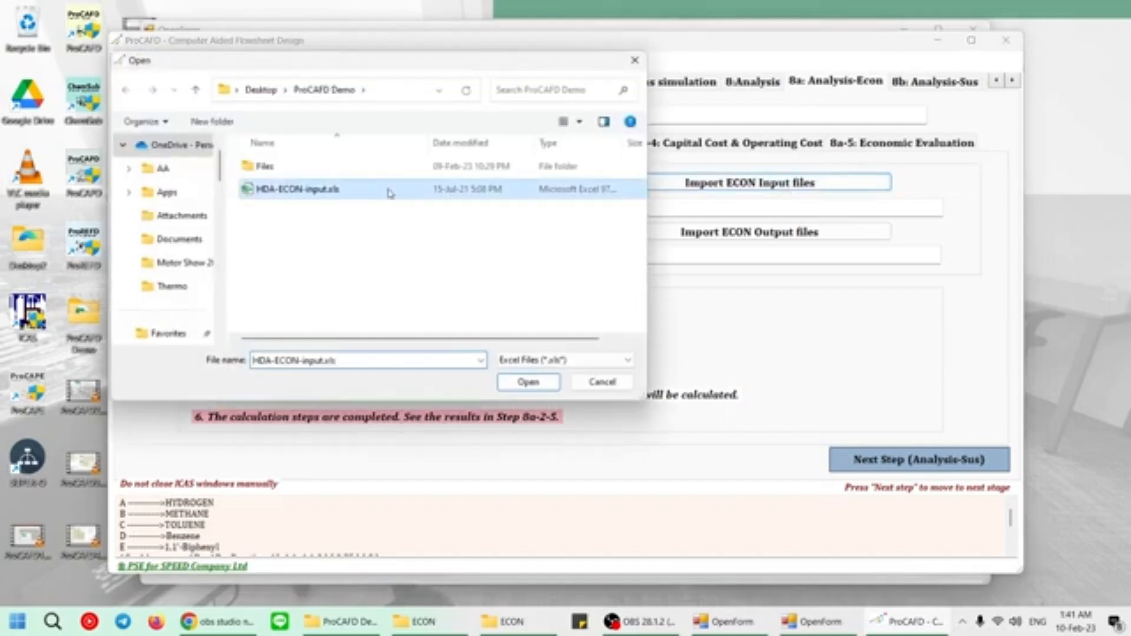
pyautogui.click(521, 381)
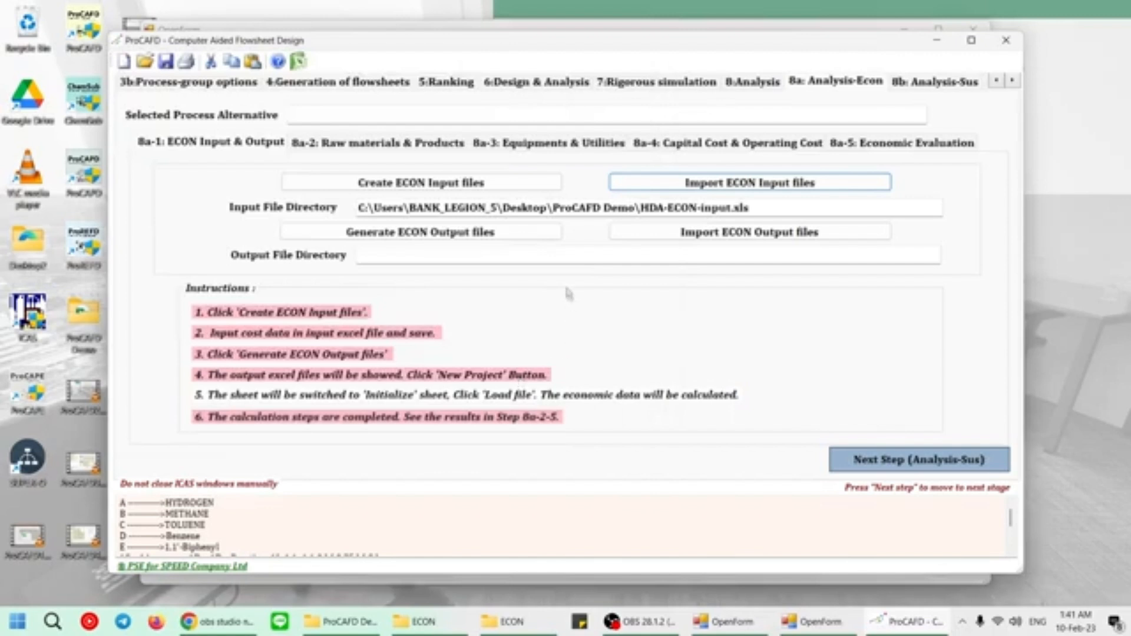
# Generate the ECON output file, enlarge ECON.xlsm in Excel and load the HDA-ECON-input.xls data into it.
pyautogui.click(448, 236)
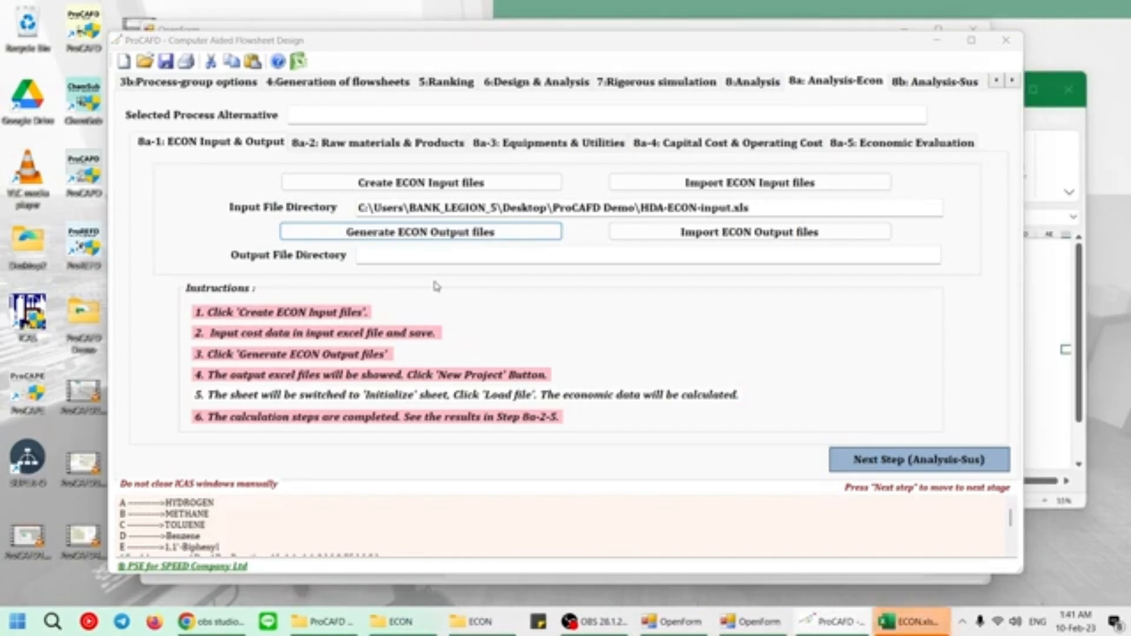
pyautogui.click(1049, 100)
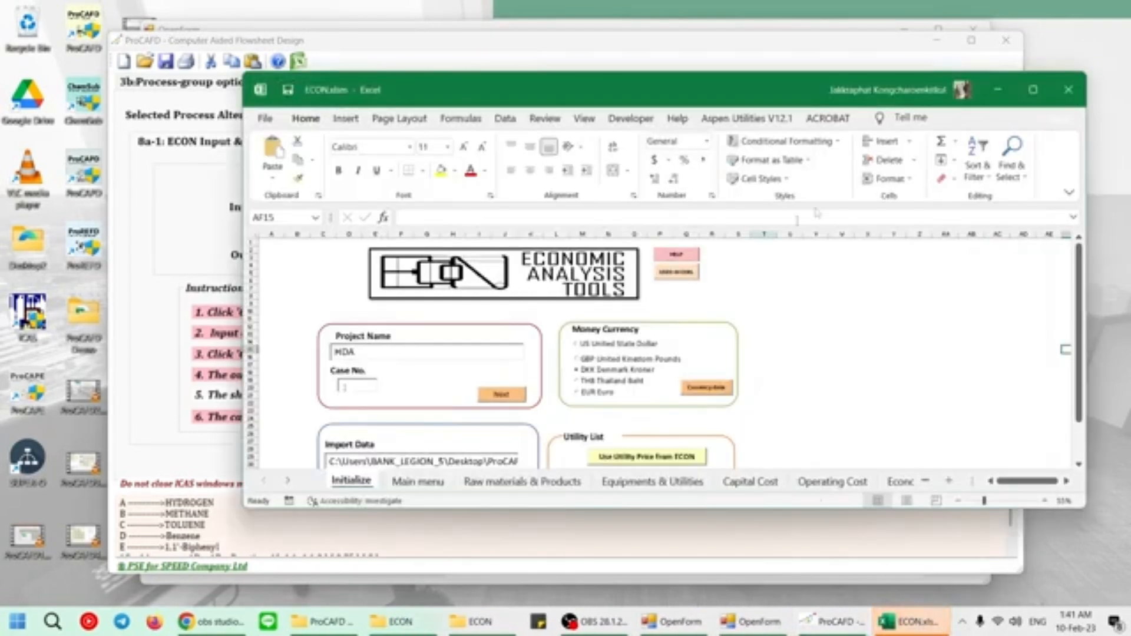
pyautogui.click(1049, 100)
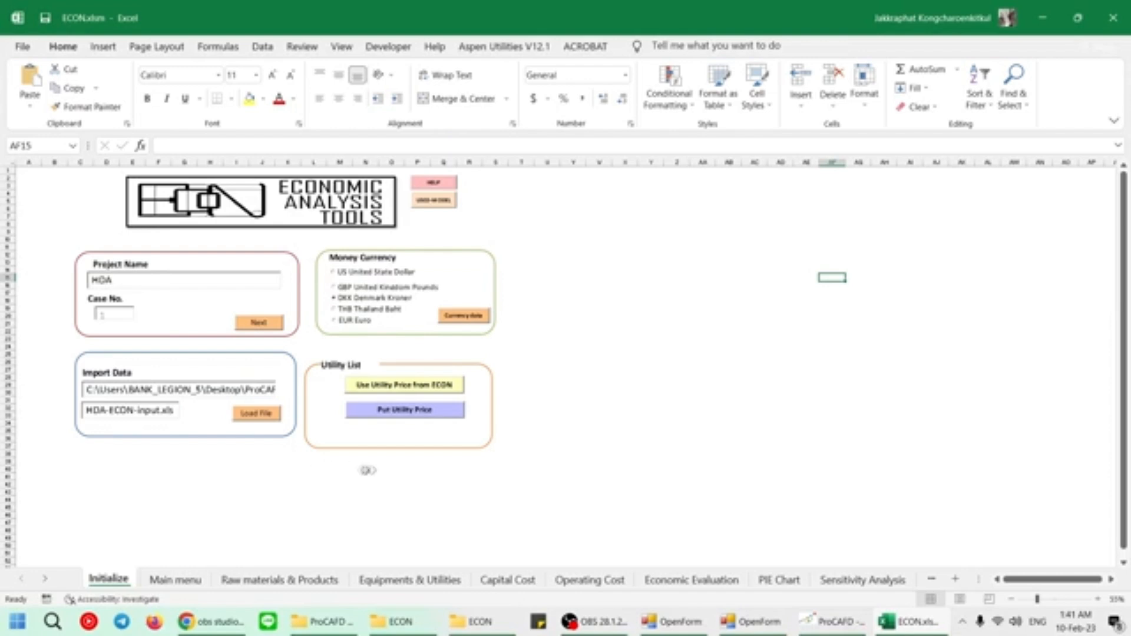
pyautogui.moveTo(119, 391); pyautogui.dragTo(284, 392)
pyautogui.click(227, 470)
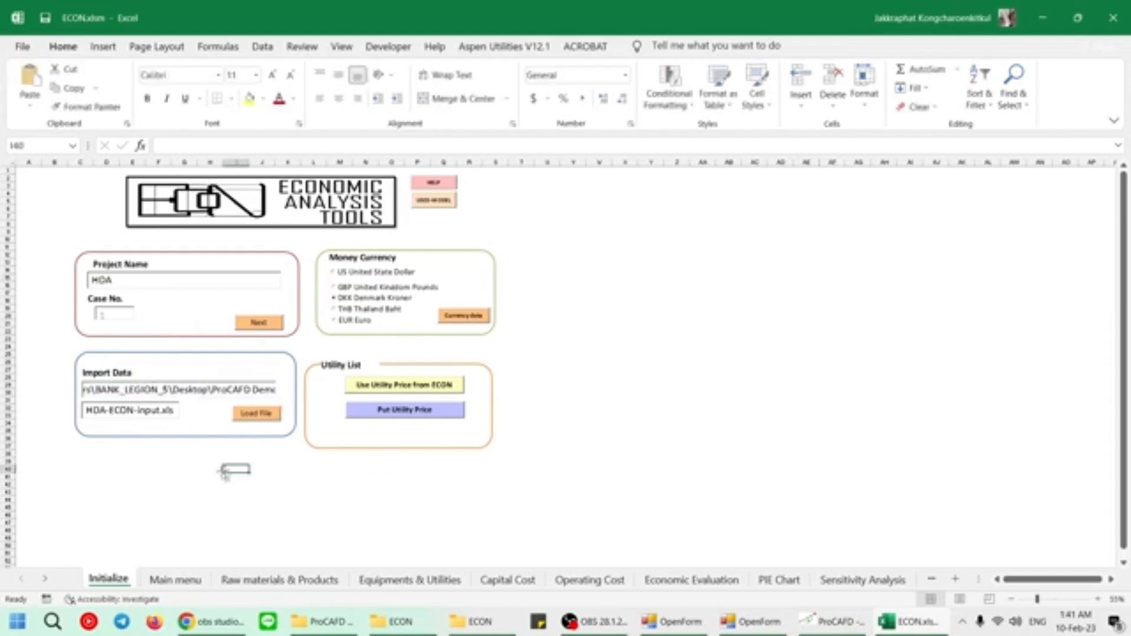
pyautogui.click(265, 414)
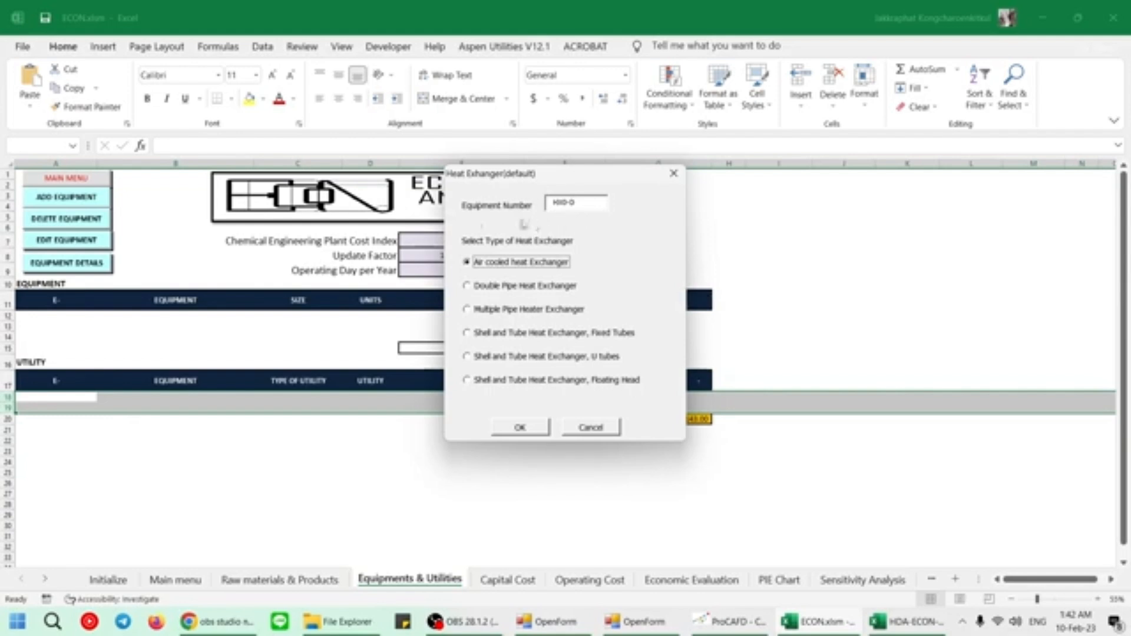
# Define the heat exchanger as a Double Pipe Heat Exchanger with pressure up to 30000 kPa, accepting its out-of-range size.
pyautogui.click(536, 292)
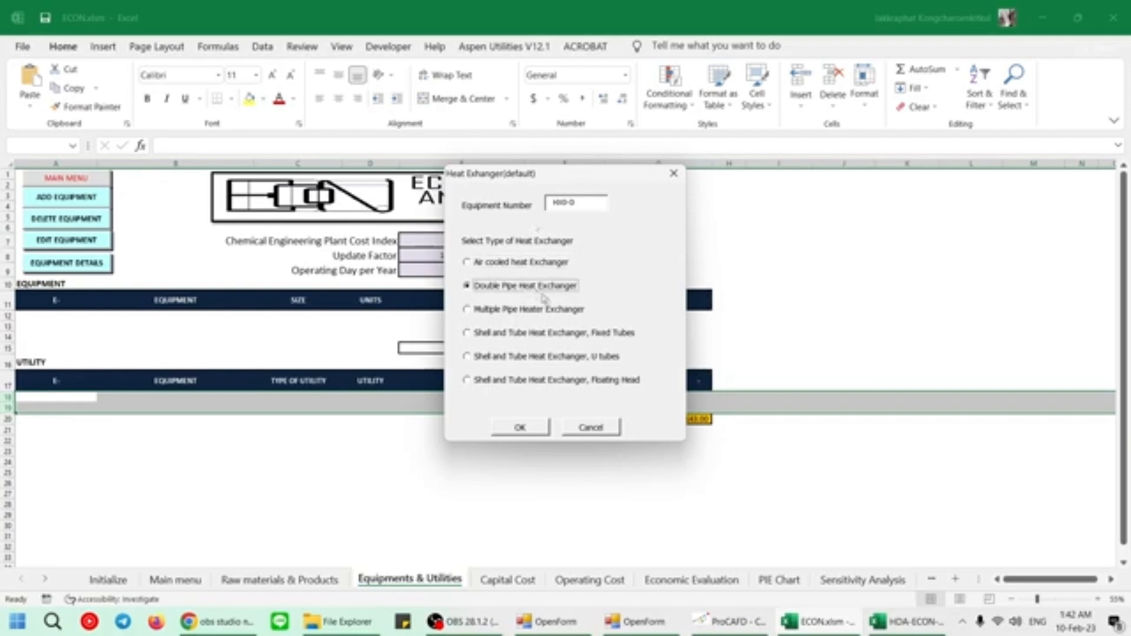
pyautogui.click(521, 428)
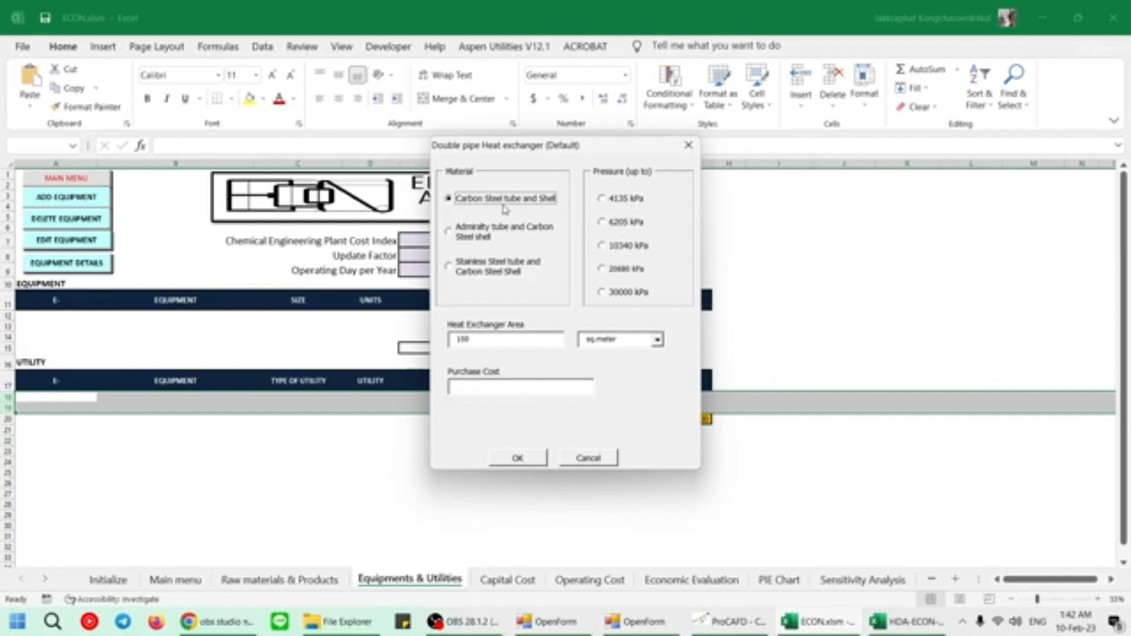
pyautogui.click(639, 295)
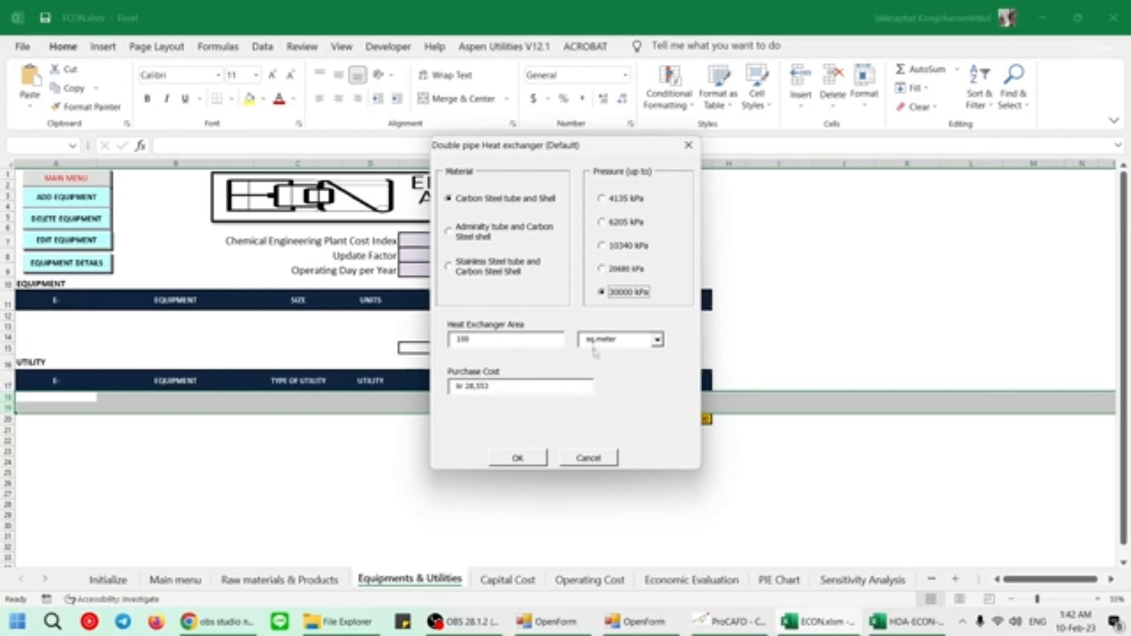
pyautogui.click(529, 461)
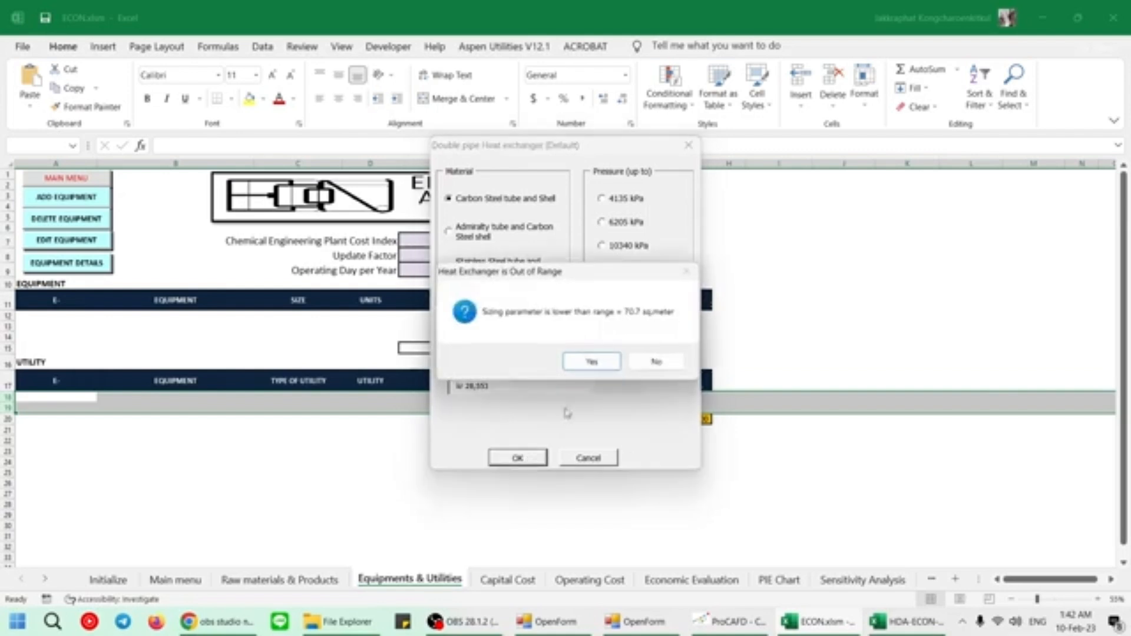
pyautogui.click(592, 362)
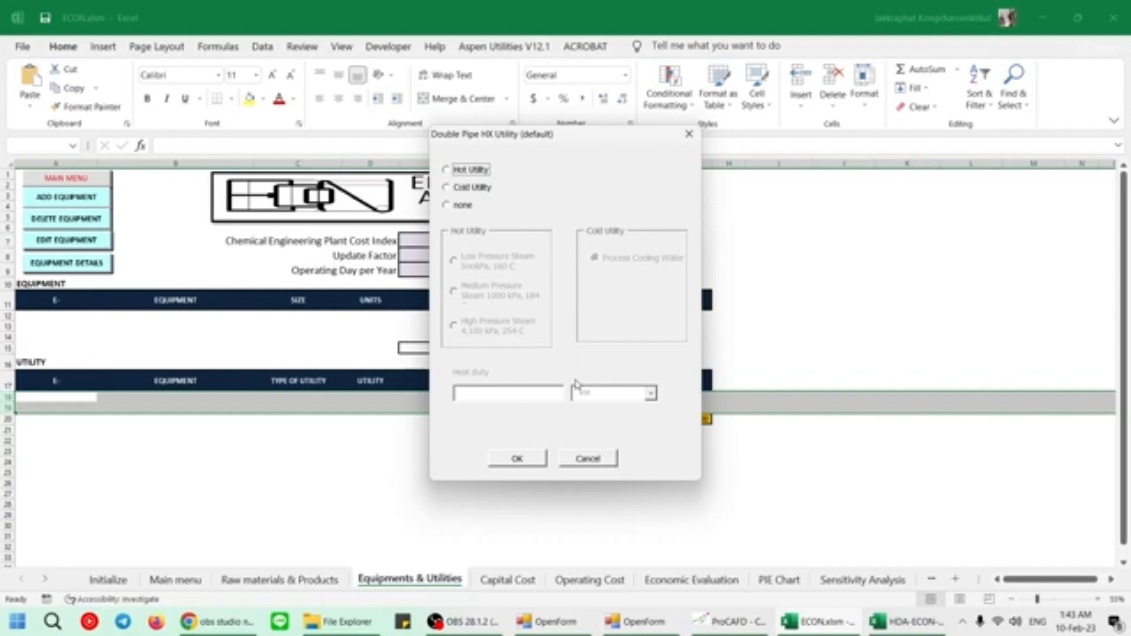
# Assign a cold utility of Process Cooling Water to the double pipe heat exchanger with a heat duty of 140 kW.
pyautogui.click(466, 190)
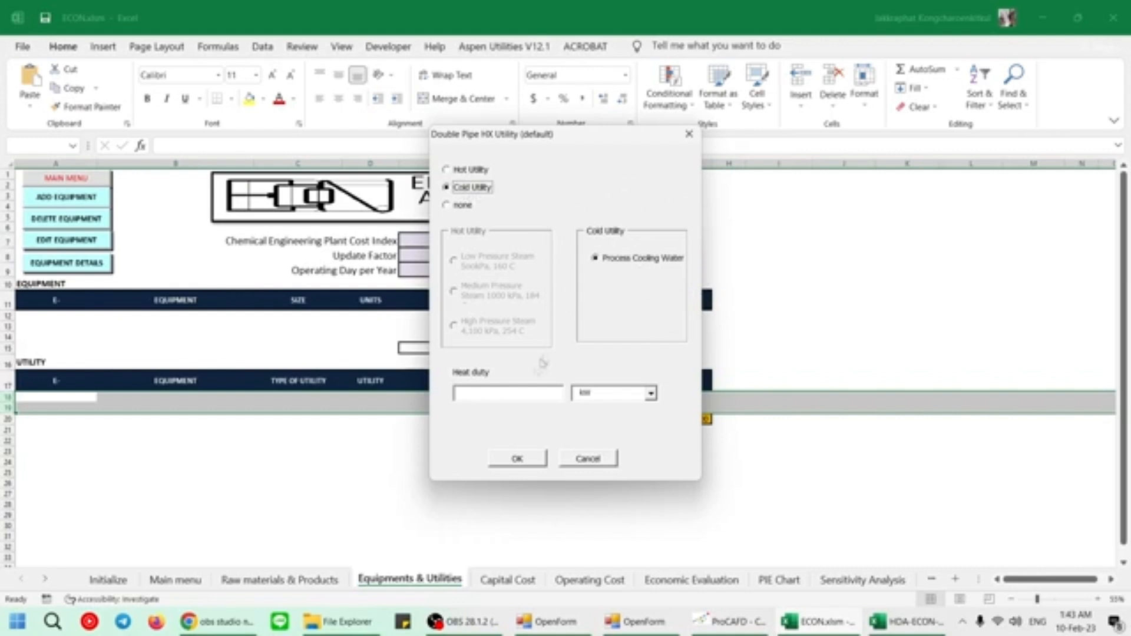
pyautogui.click(506, 395)
pyautogui.write('140')
pyautogui.click(519, 459)
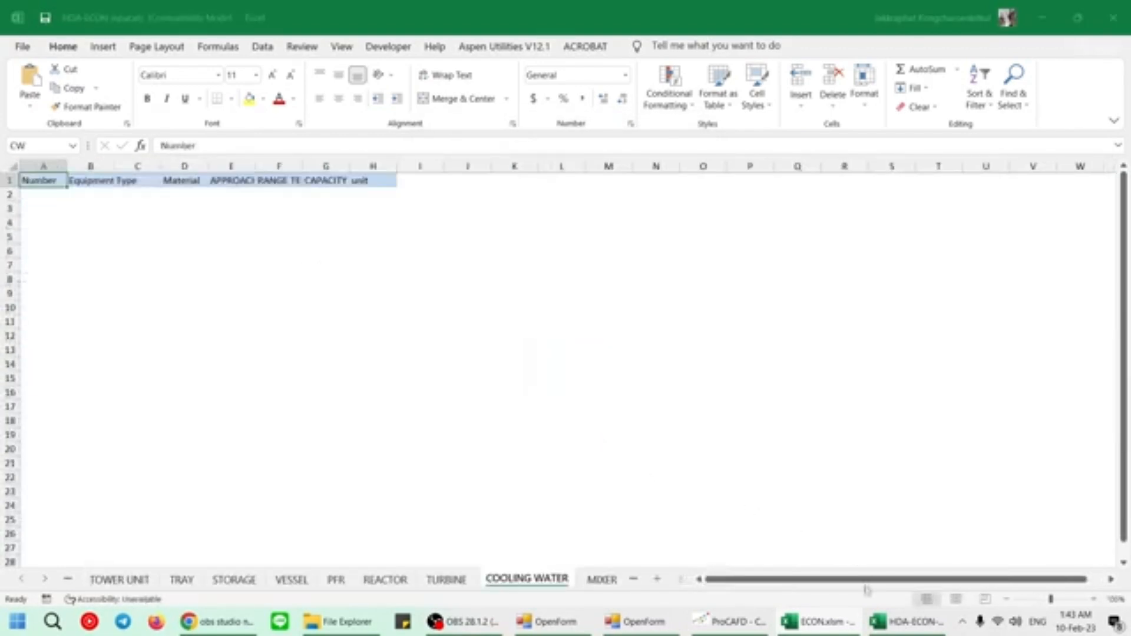
# Return to the ECON.xlsm workbook and examine the heat exchanger's equipment cost and utility cost entries.
pyautogui.click(818, 627)
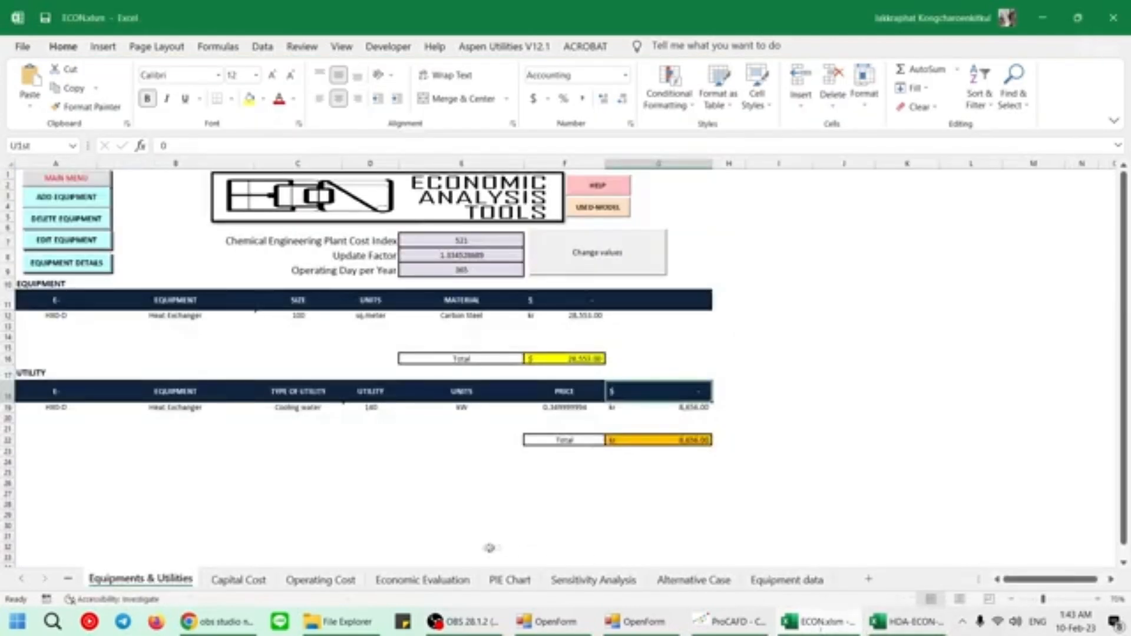
pyautogui.click(24, 581)
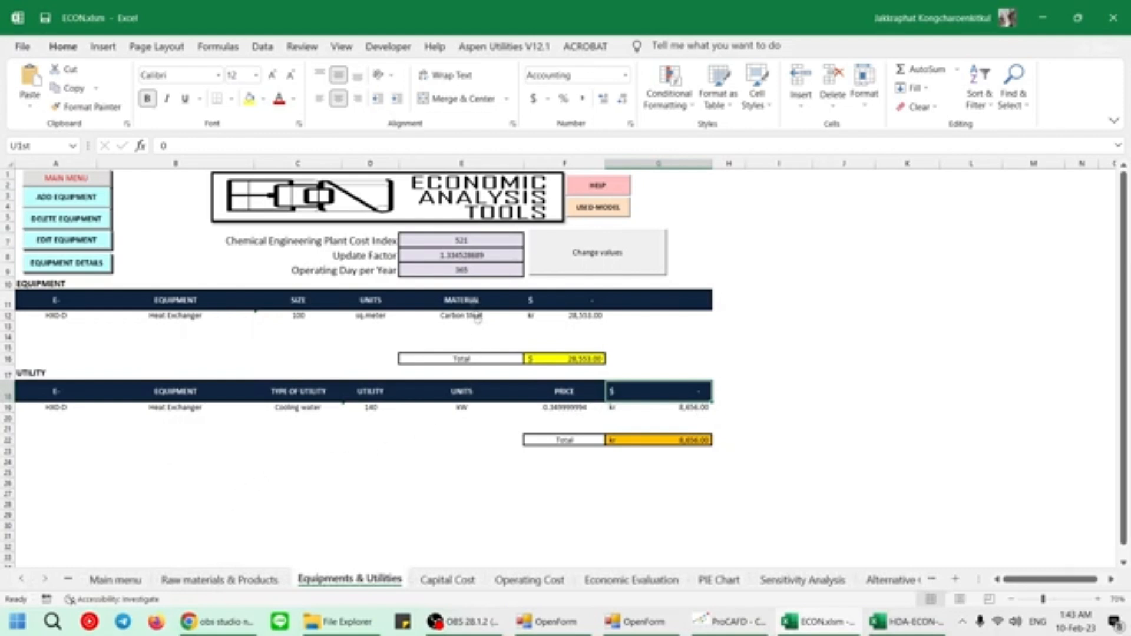
pyautogui.click(58, 317)
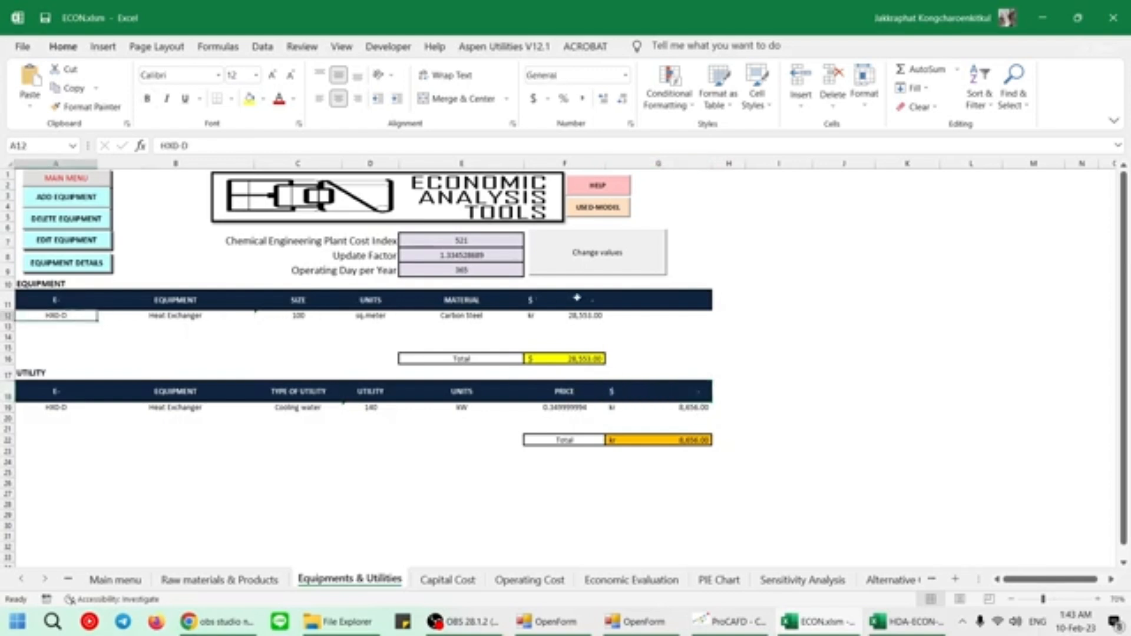
pyautogui.click(583, 319)
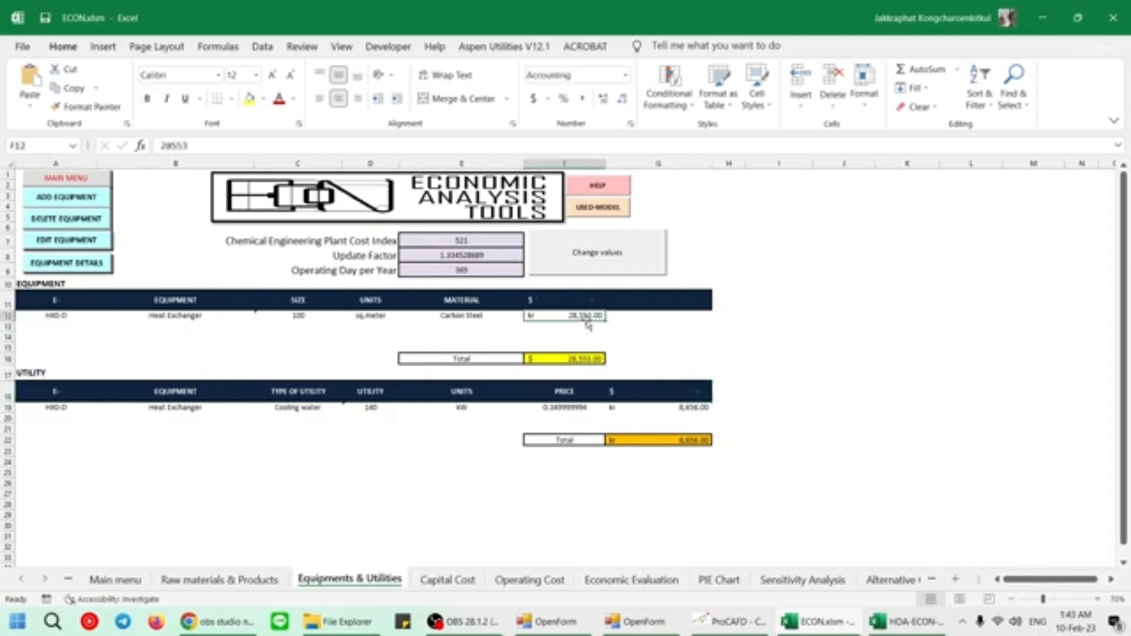
pyautogui.click(63, 406)
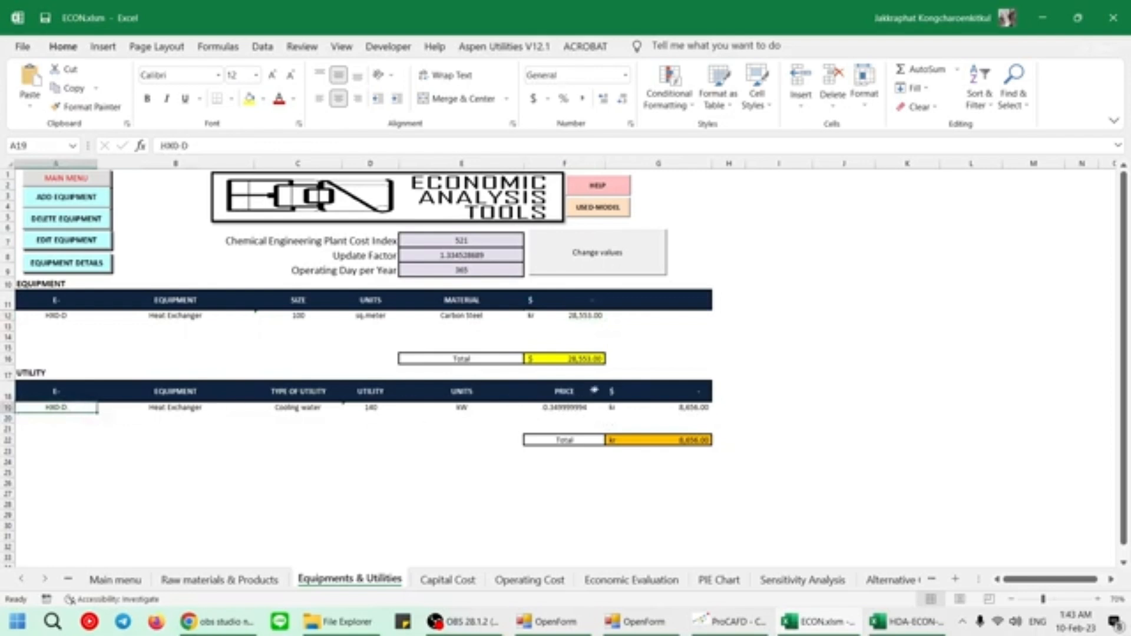
pyautogui.click(663, 410)
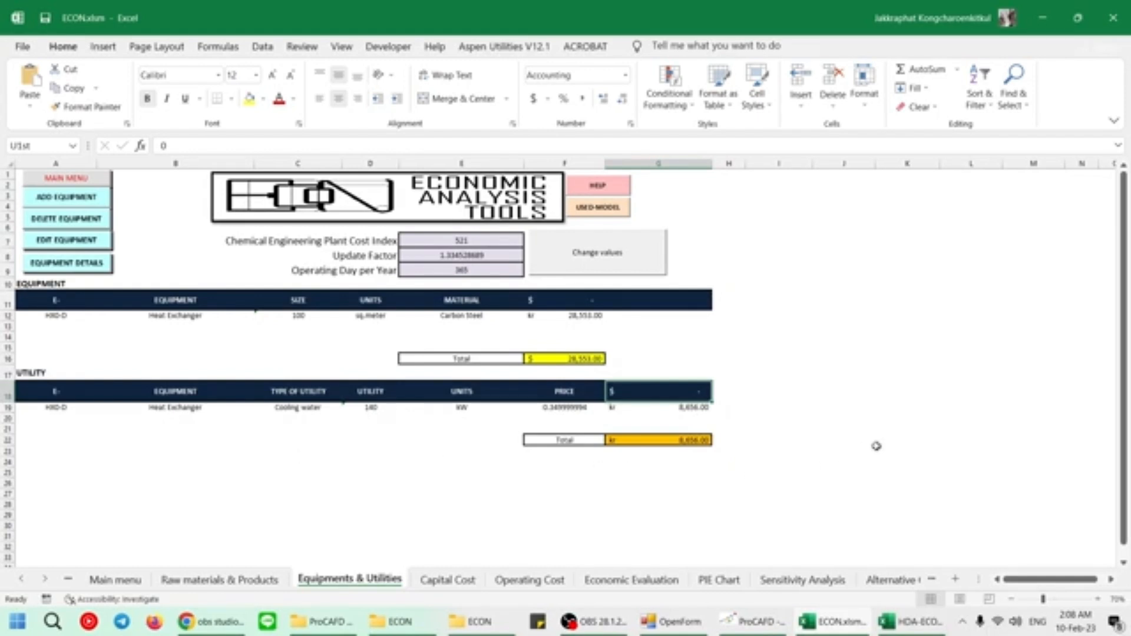
# Return to ProCAFD and import the ECON output file HDA-ECON.xlsm from C:\PSEforSPEED\ProCAFD\ECON.
pyautogui.click(1038, 18)
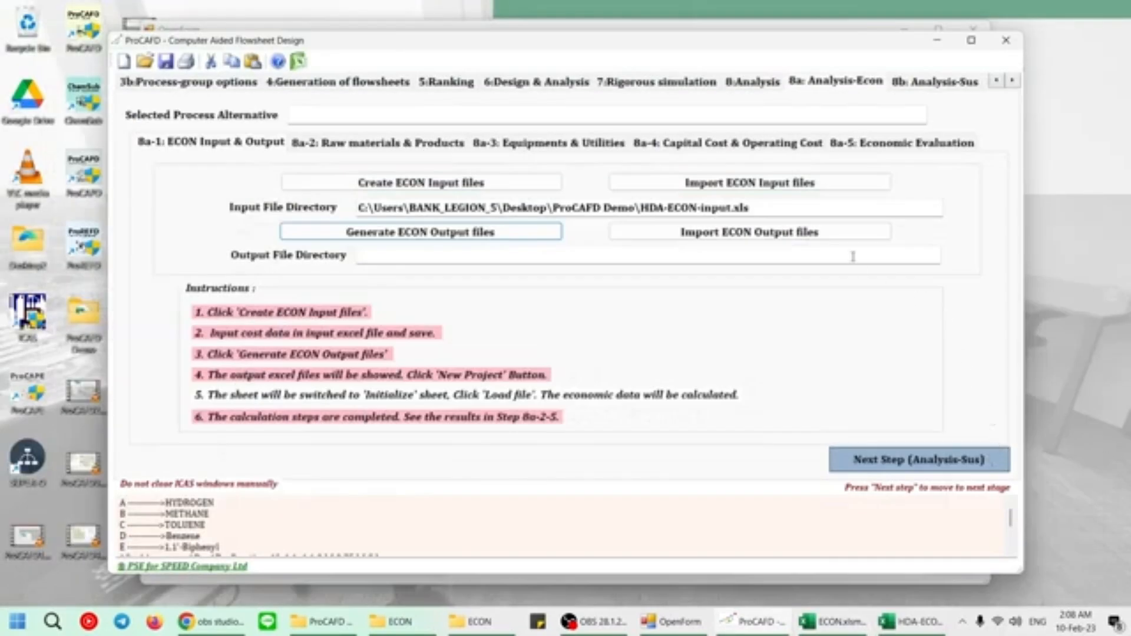
pyautogui.click(761, 237)
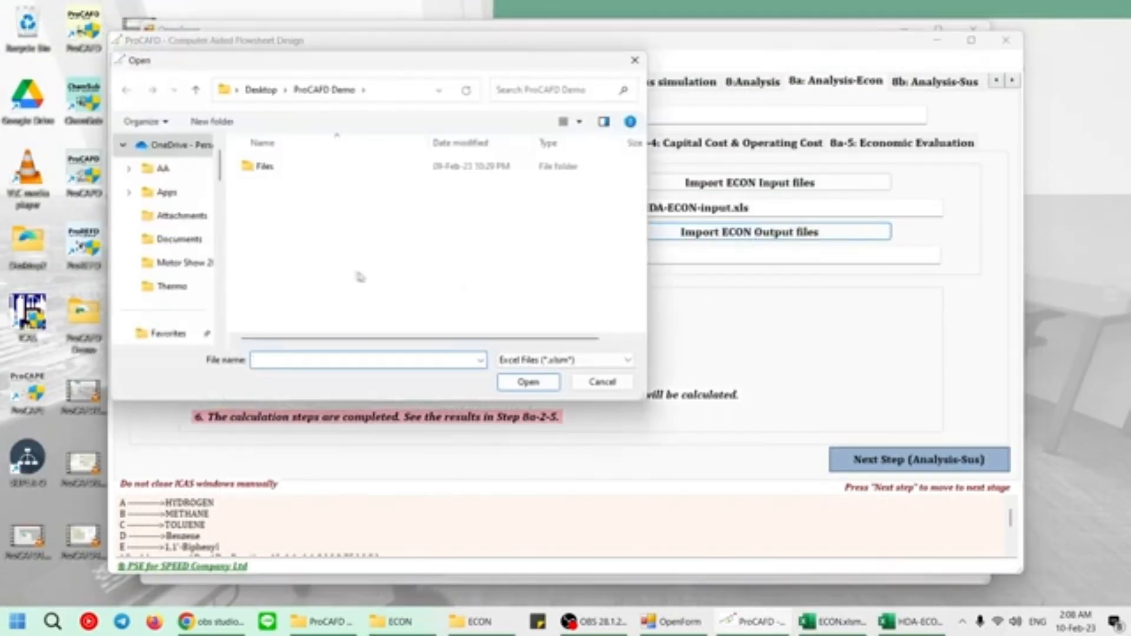
pyautogui.scroll(1, 177, 254)
pyautogui.scroll(-2, 183, 269)
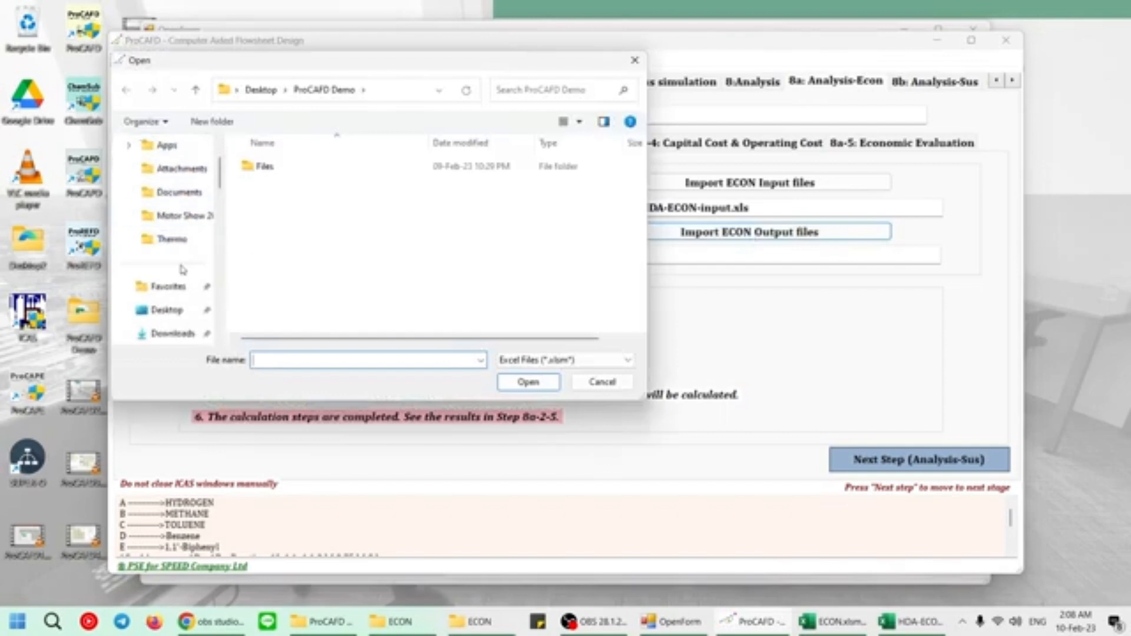
pyautogui.click(177, 310)
pyautogui.scroll(-3, 190, 296)
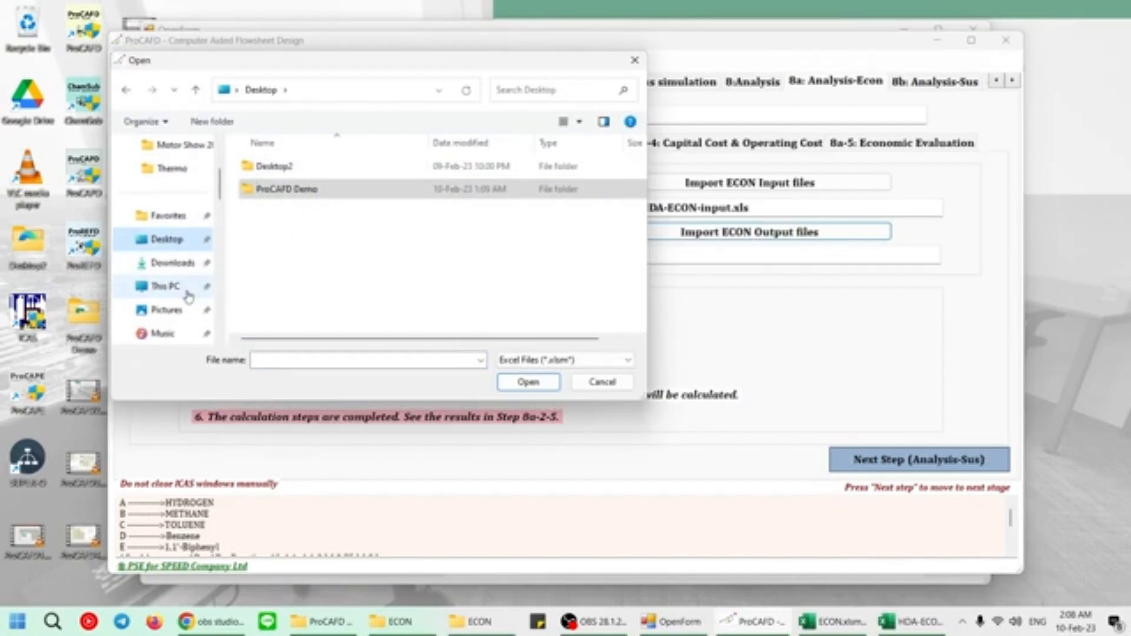
pyautogui.click(177, 288)
pyautogui.doubleClick(351, 186)
pyautogui.scroll(-3, 346, 253)
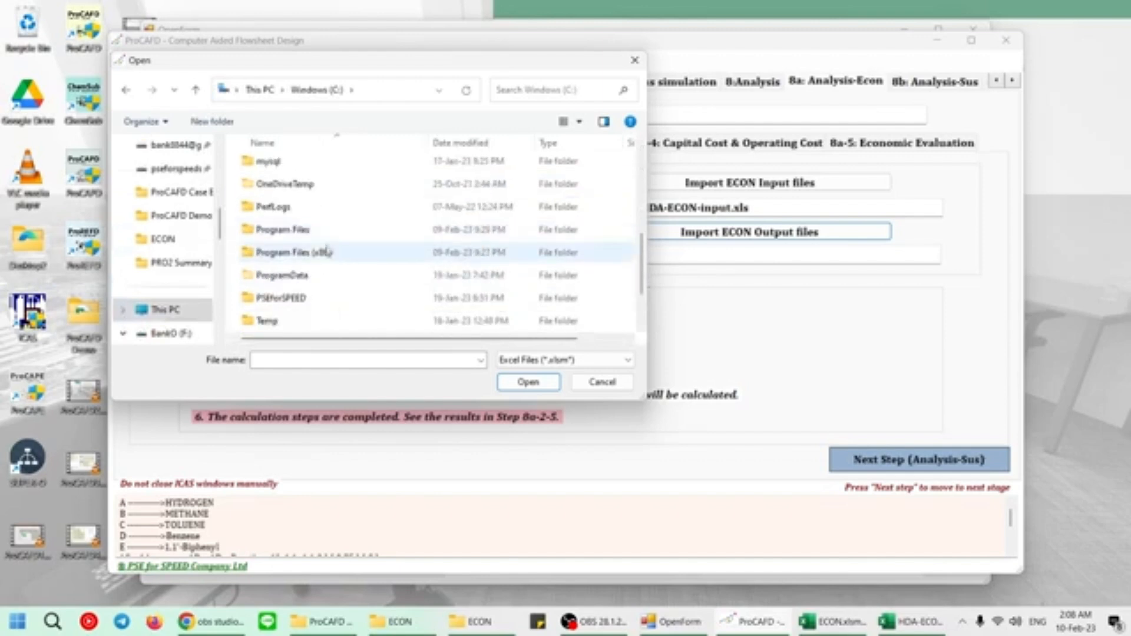
pyautogui.doubleClick(313, 298)
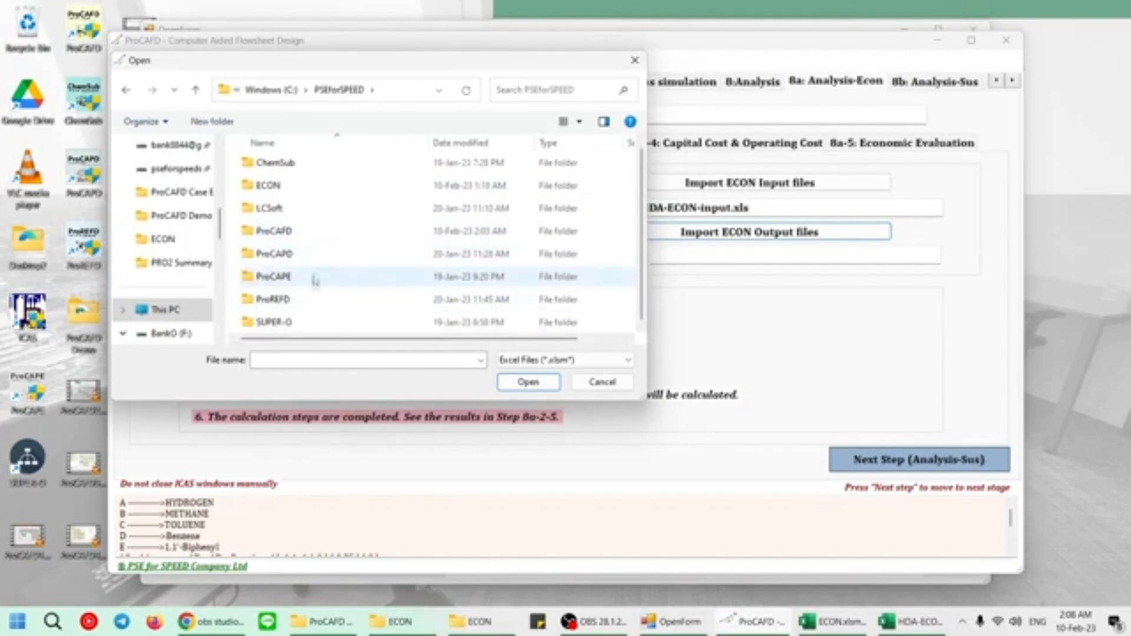
pyautogui.doubleClick(306, 231)
pyautogui.doubleClick(295, 167)
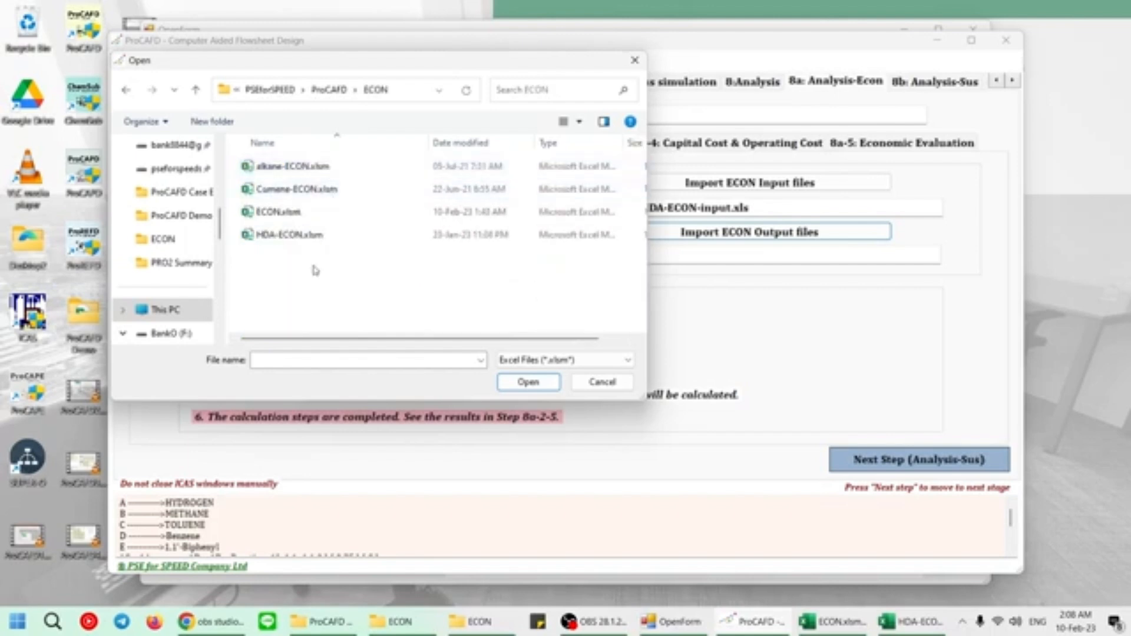
pyautogui.doubleClick(330, 236)
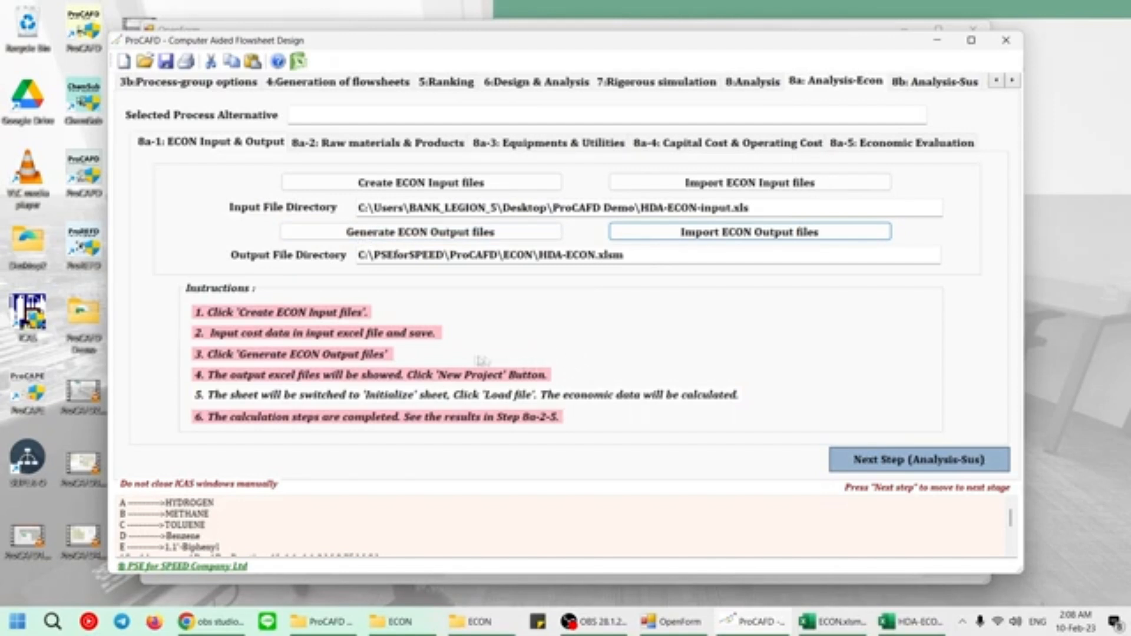
# Review the raw materials and products prices, and plot pie charts of the equipment purchase cost and the utilities cost.
pyautogui.click(406, 143)
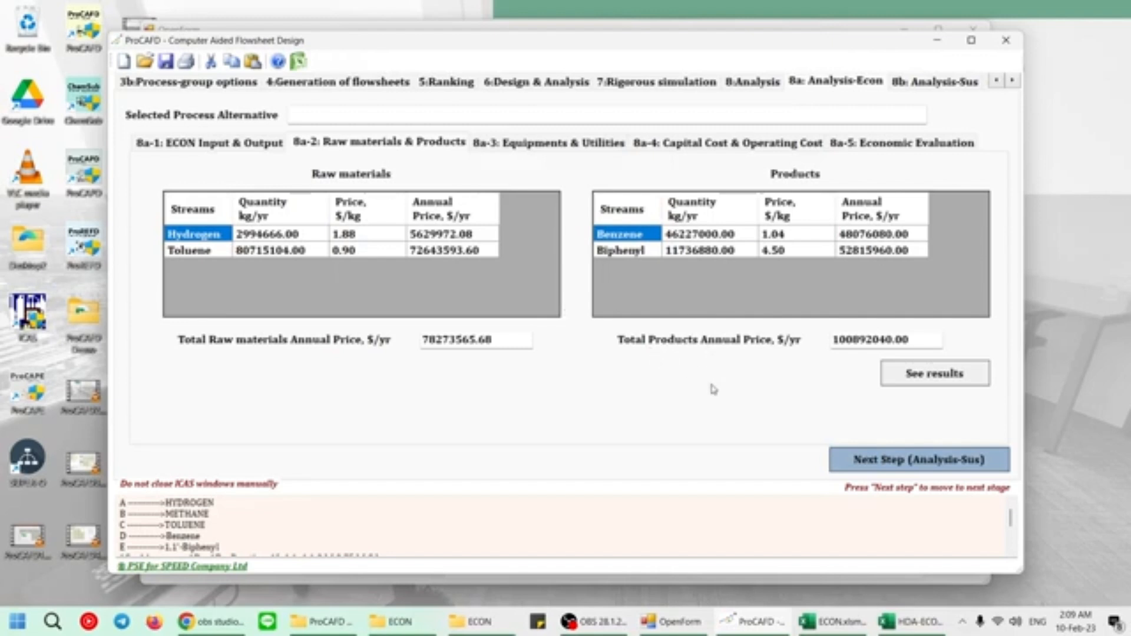
pyautogui.click(571, 148)
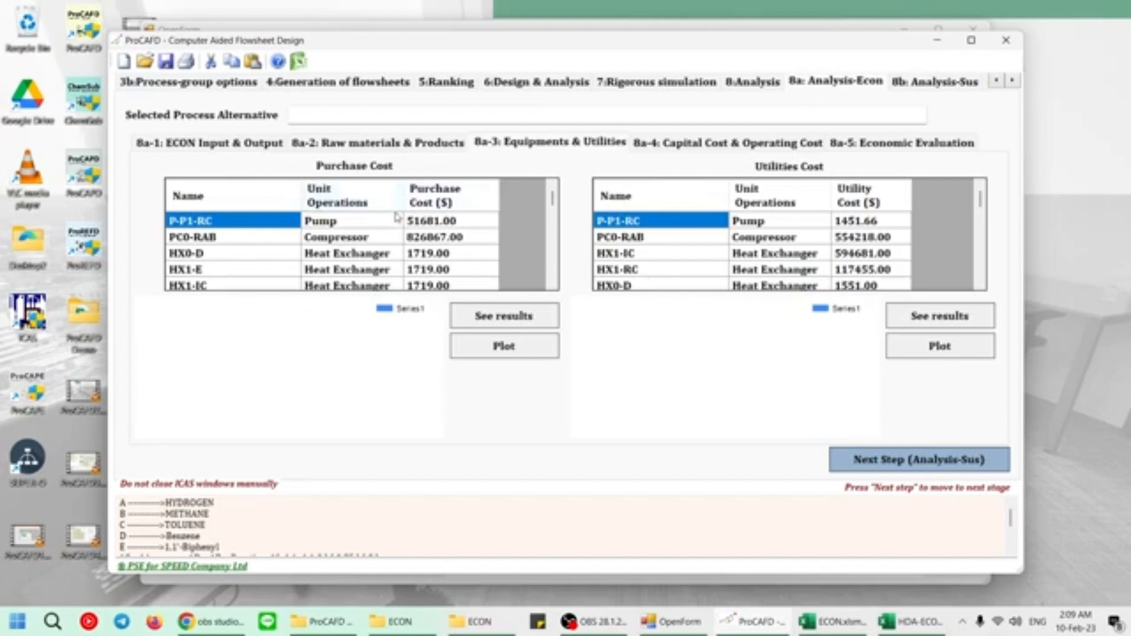
pyautogui.click(521, 355)
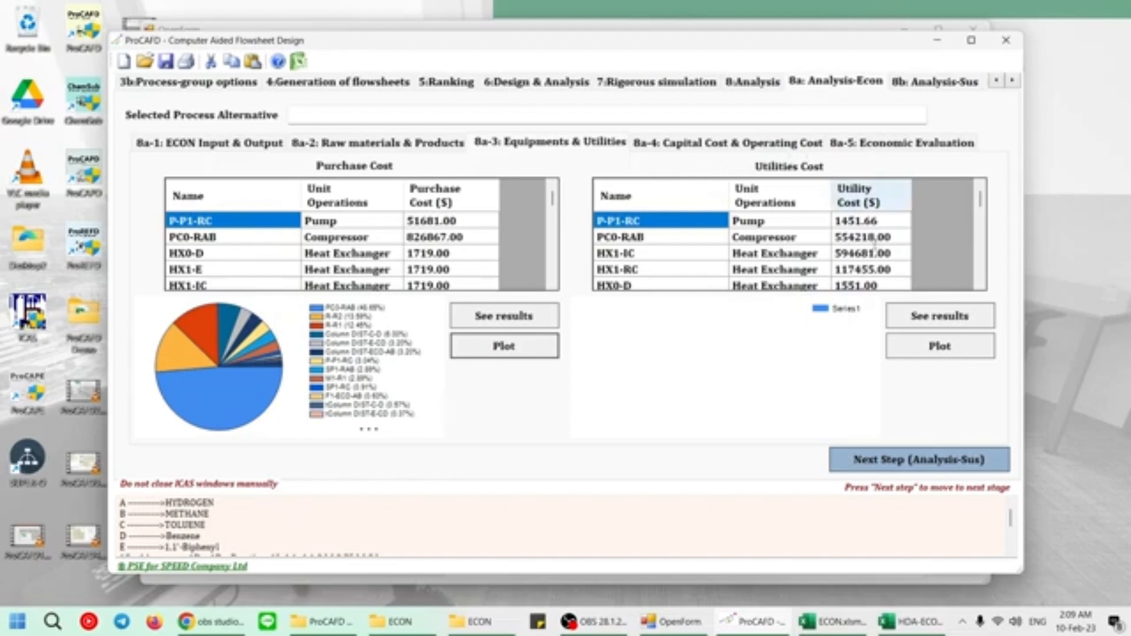
pyautogui.scroll(-3, 833, 259)
pyautogui.scroll(3, 833, 259)
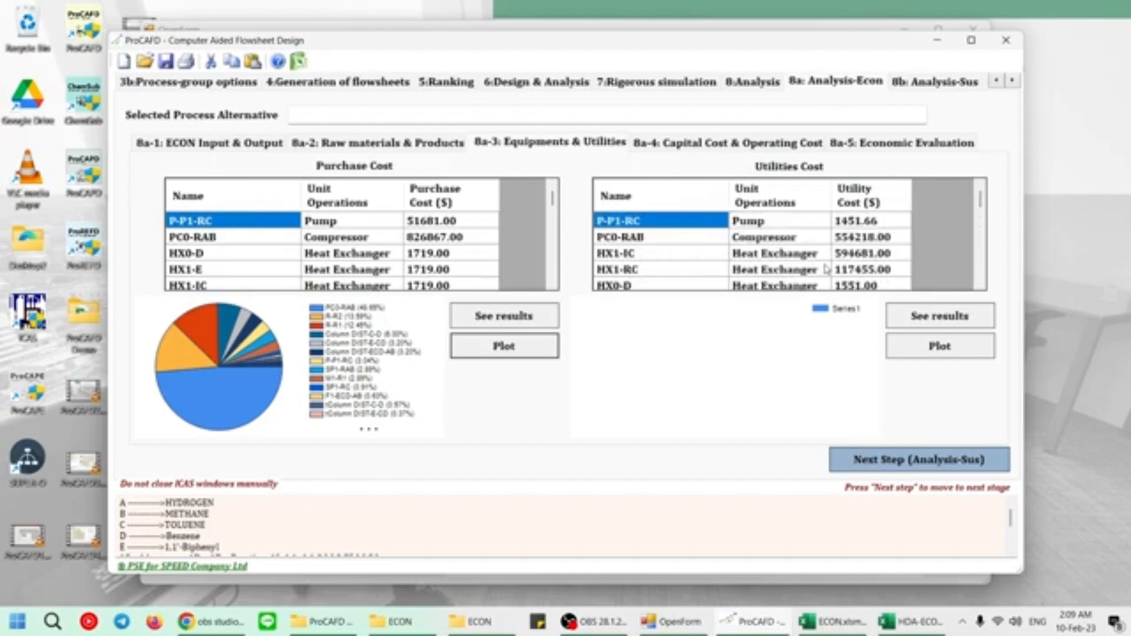
pyautogui.click(929, 353)
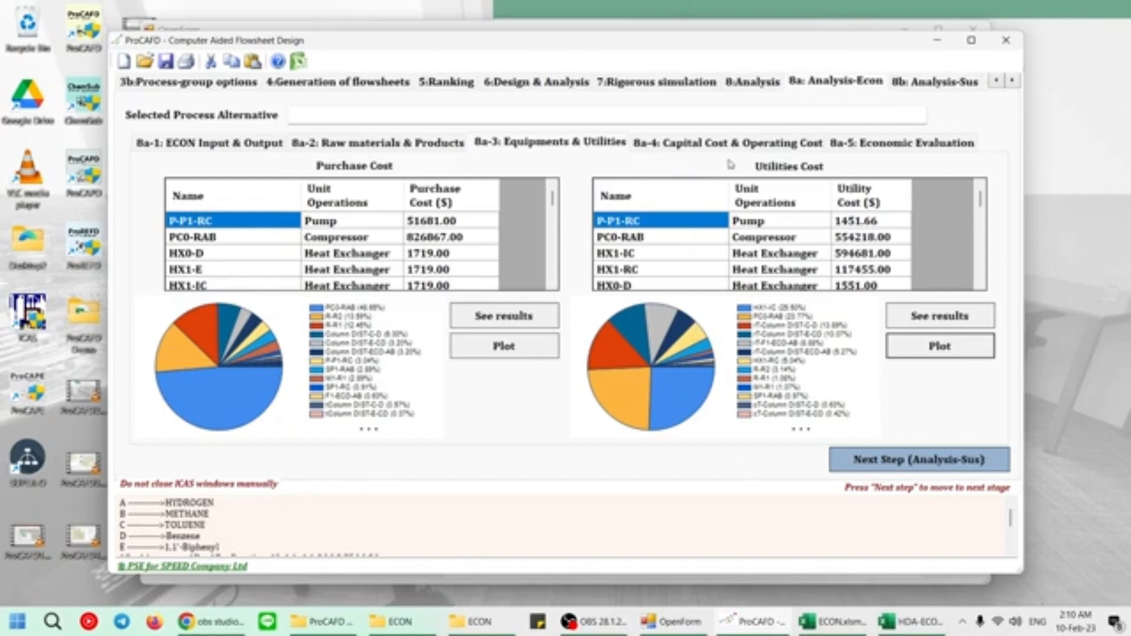
# Plot the capital cost and operating cost pie charts, and view the economic evaluation with its profitability figures.
pyautogui.click(779, 149)
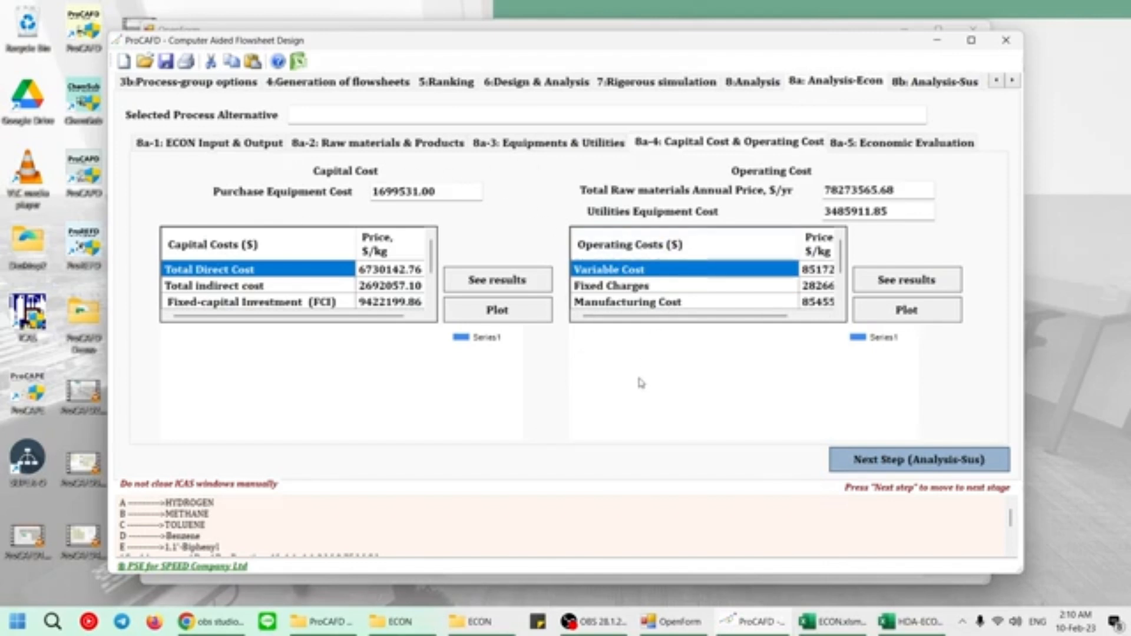
pyautogui.click(529, 316)
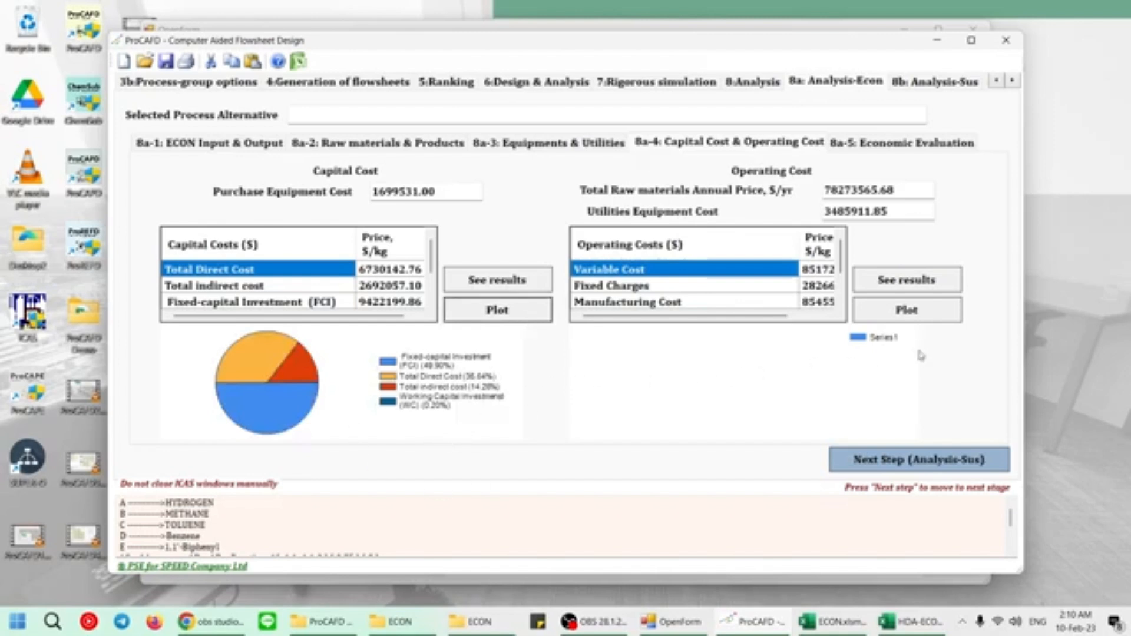
pyautogui.click(937, 312)
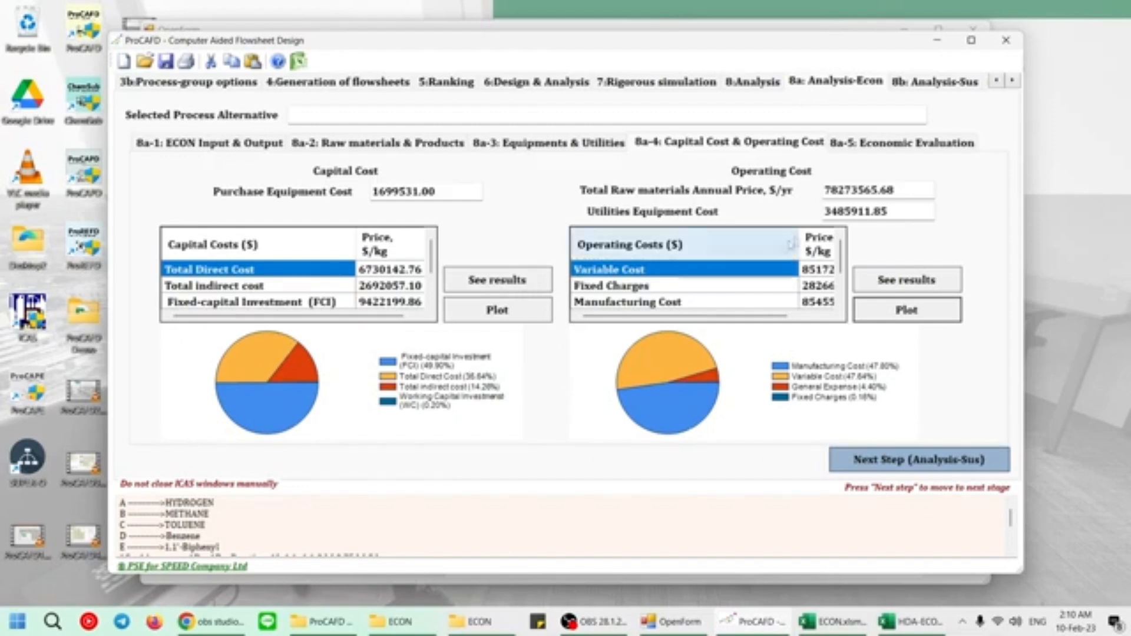
pyautogui.click(906, 146)
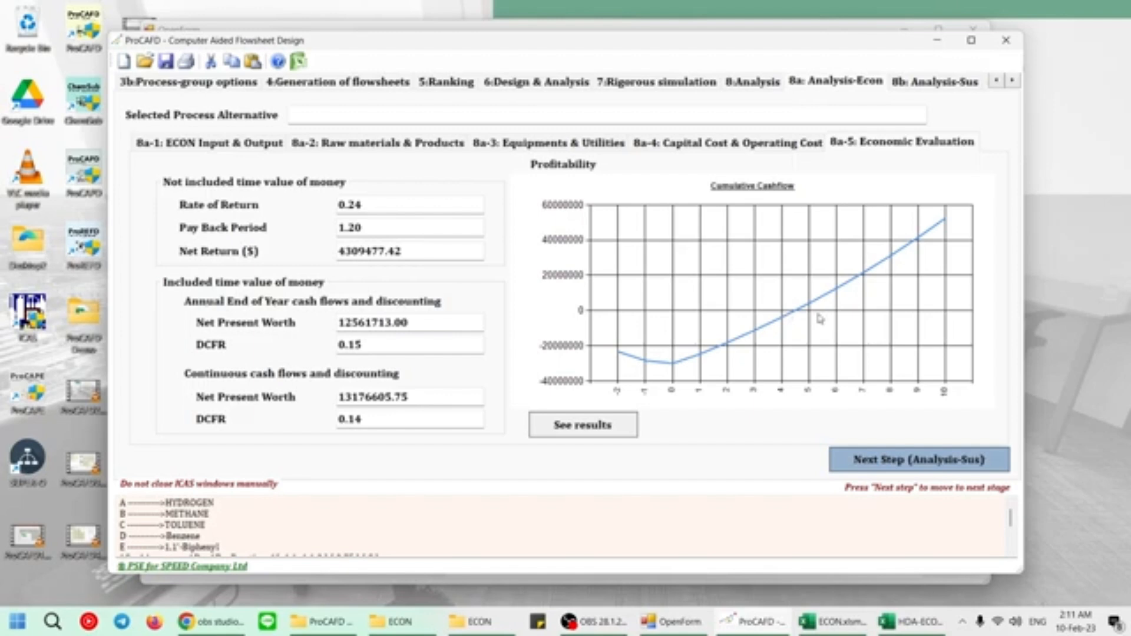
# Proceed to the sustainability analysis and choose D as the main product and E as the waste product.
pyautogui.click(930, 461)
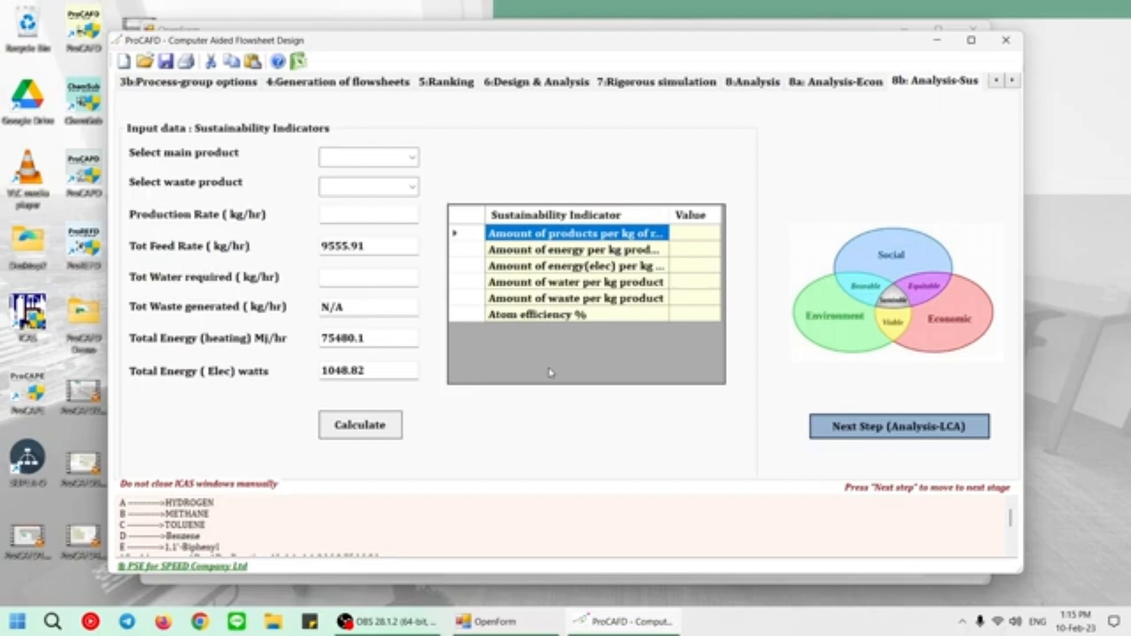
pyautogui.click(412, 157)
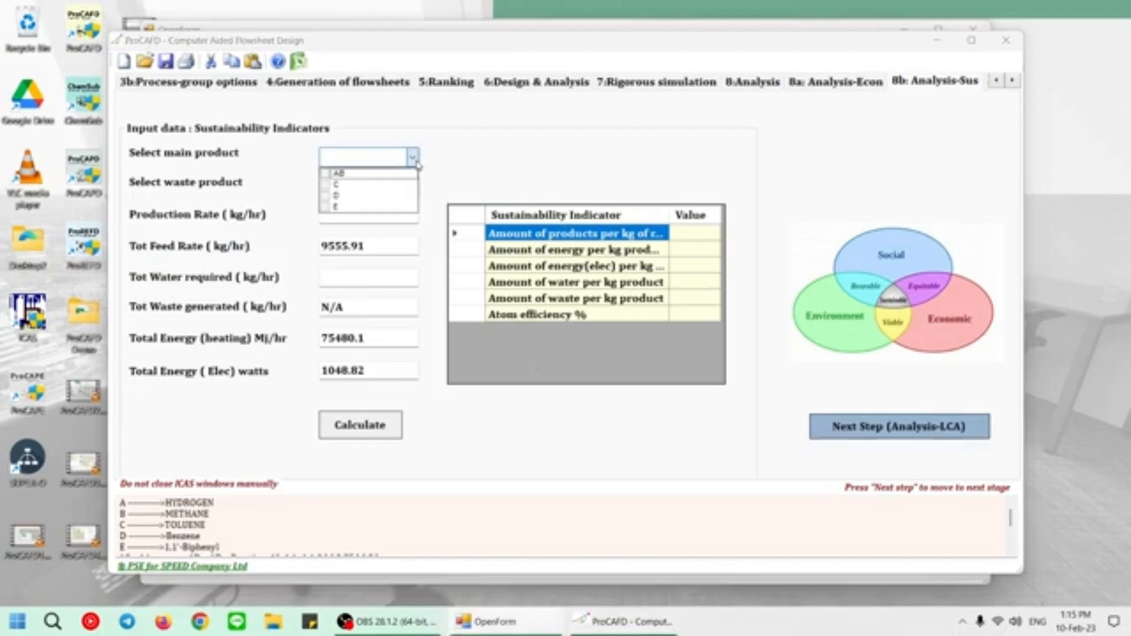
pyautogui.click(327, 196)
pyautogui.click(538, 147)
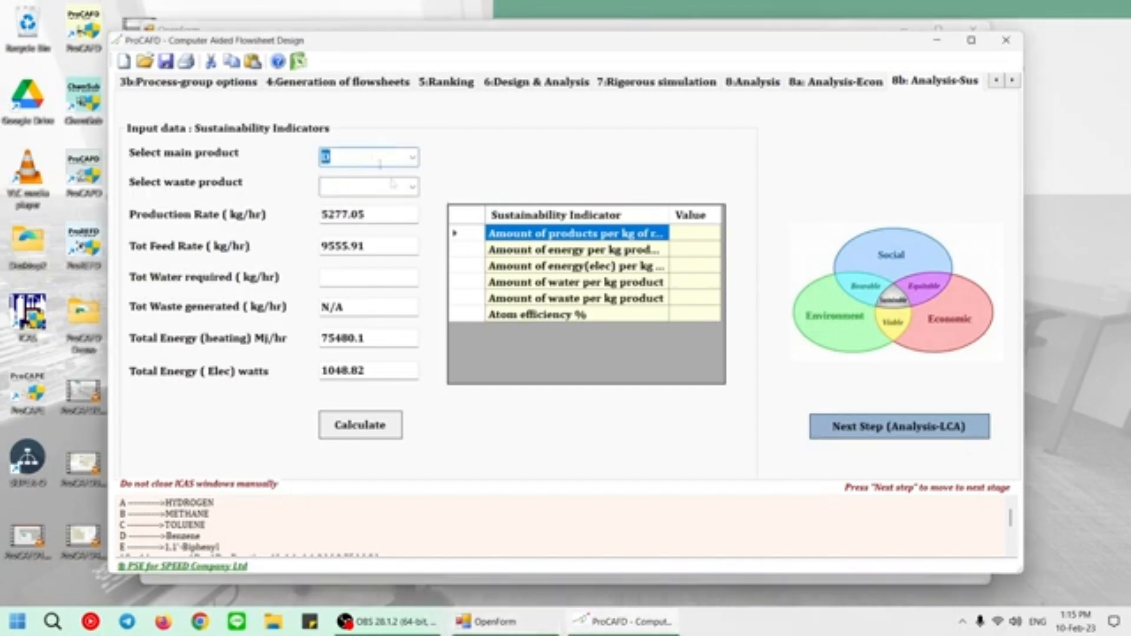
pyautogui.click(415, 187)
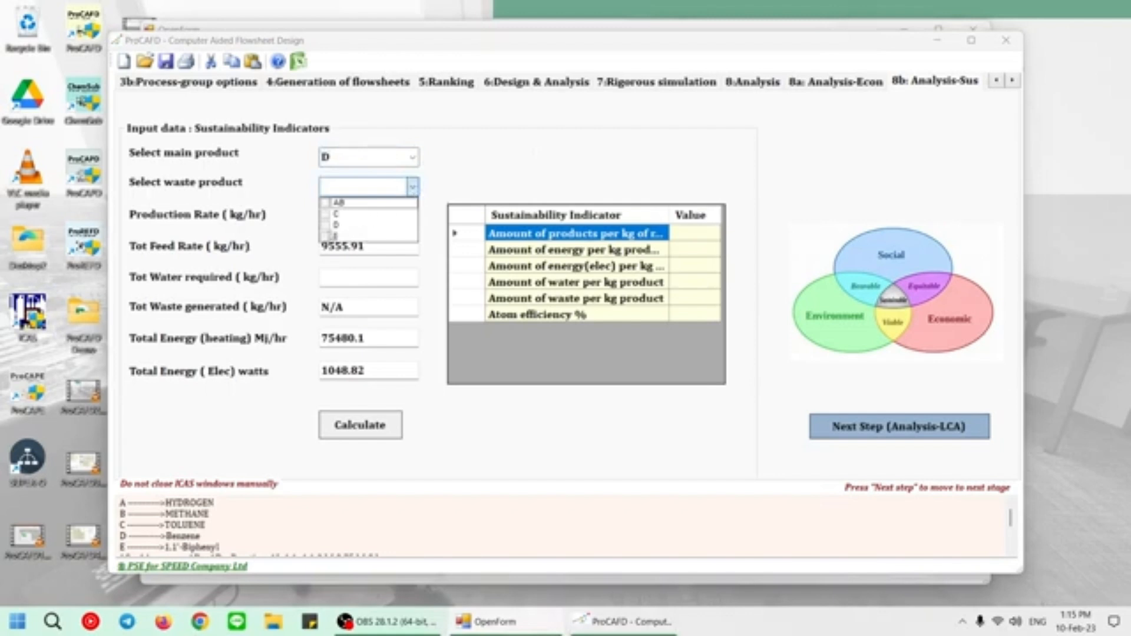
pyautogui.click(325, 235)
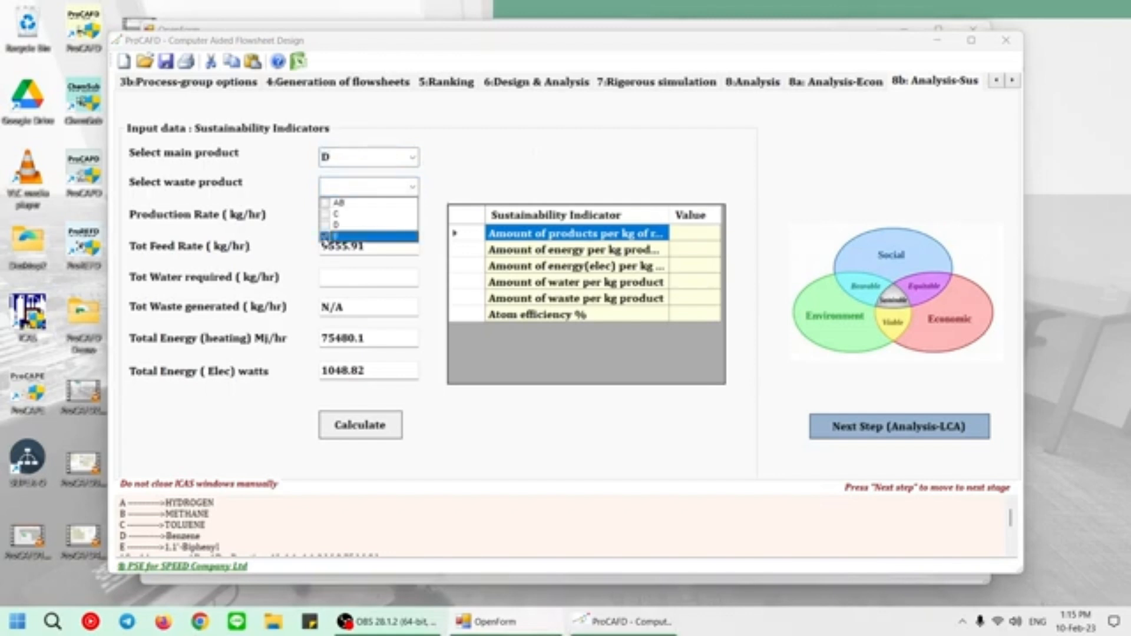
pyautogui.click(504, 157)
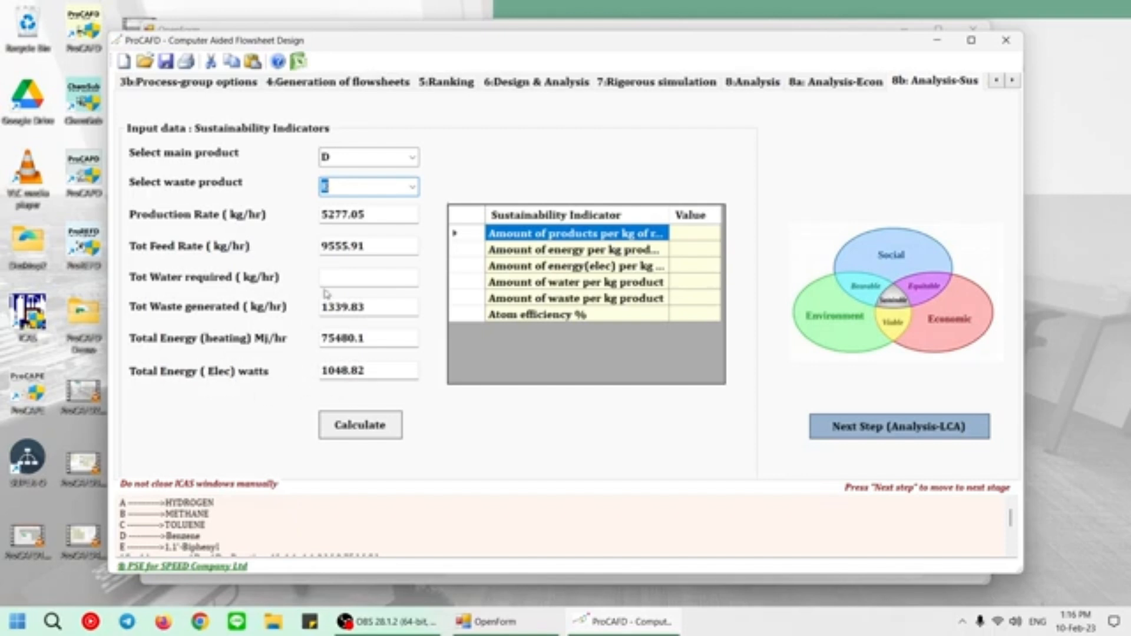
# Set the total water required to 550000 kg/hr and calculate the sustainability indicators.
pyautogui.click(344, 280)
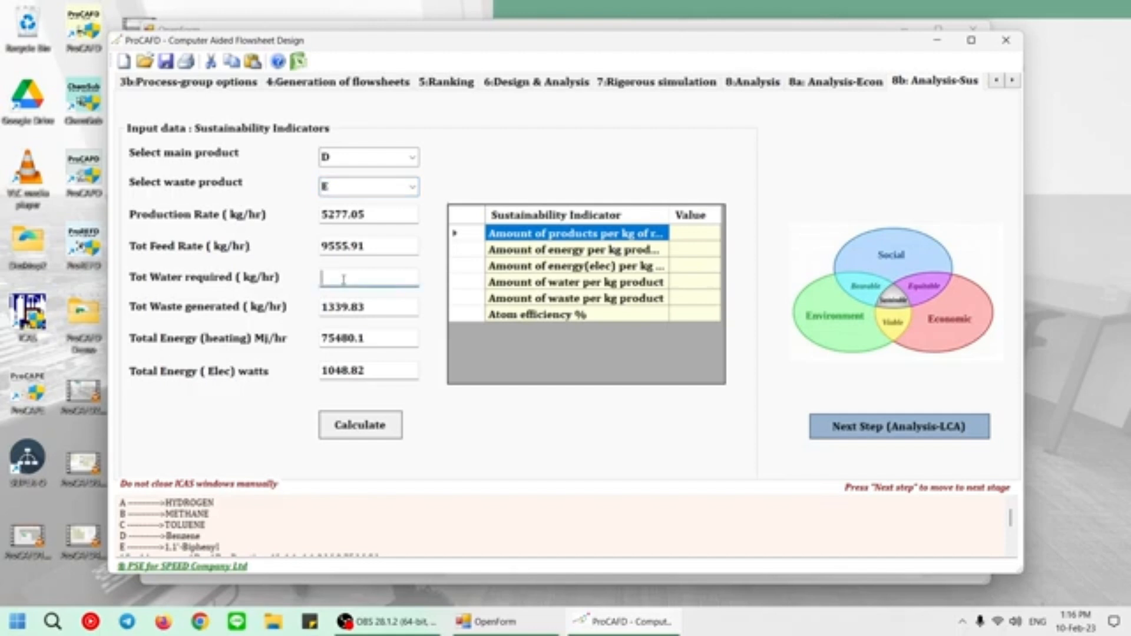
pyautogui.write('550000')
pyautogui.click(351, 426)
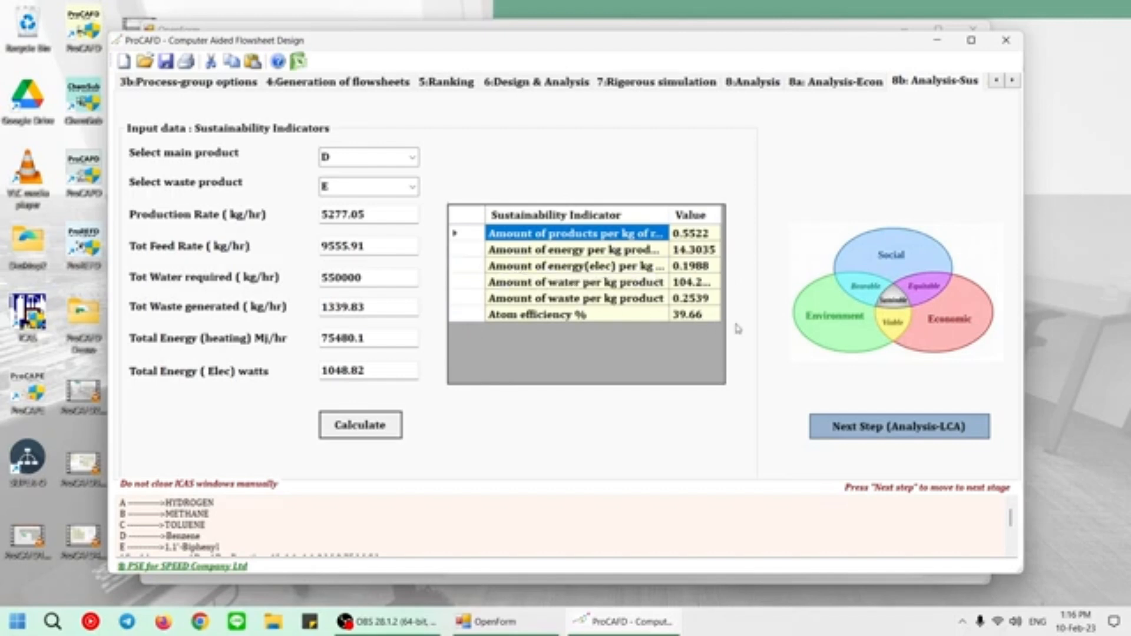
# Proceed to the LCA analysis and widen the Stream column of the environmental indicators table to show the full row names.
pyautogui.click(886, 430)
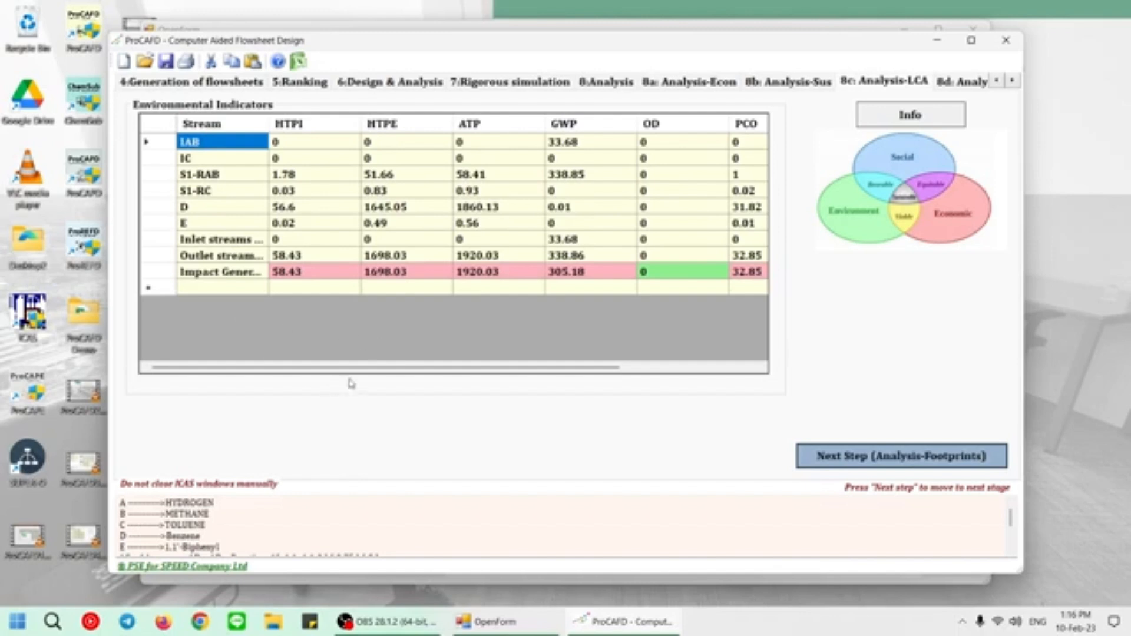
pyautogui.moveTo(369, 366)
pyautogui.mouseDown()
pyautogui.moveTo(543, 370)
pyautogui.moveTo(365, 371)
pyautogui.mouseUp()
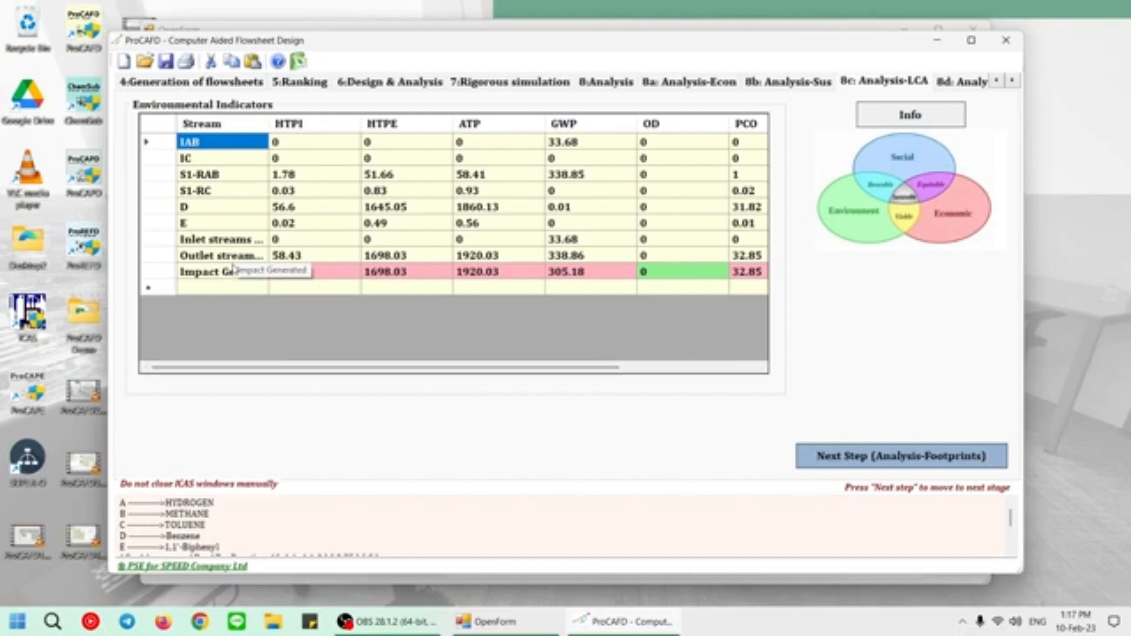
pyautogui.moveTo(269, 124); pyautogui.dragTo(306, 124)
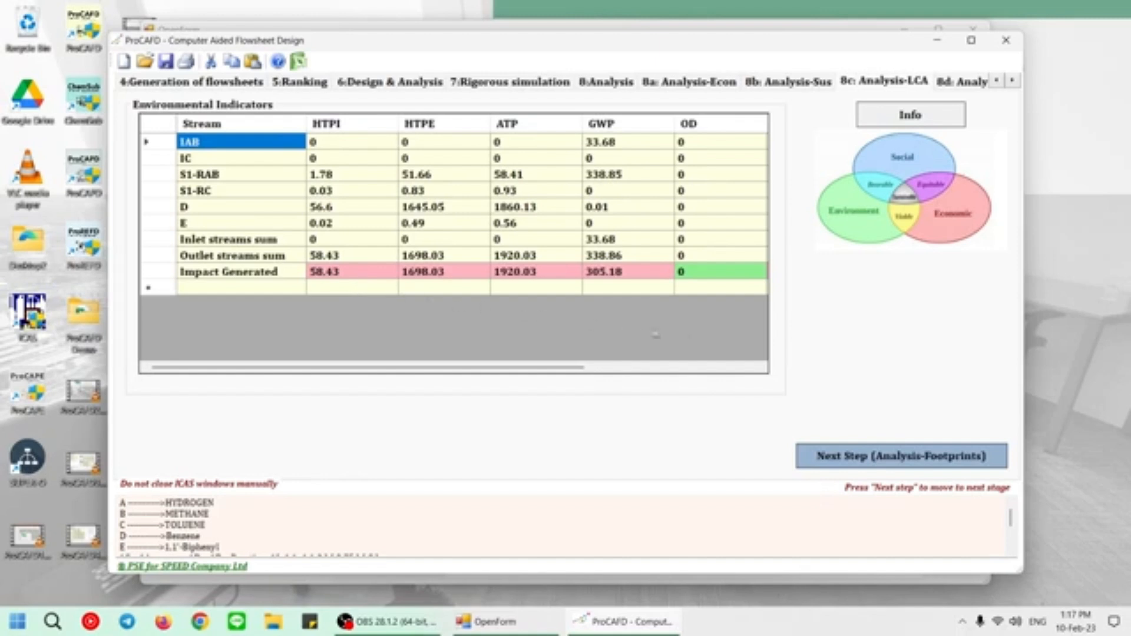
# Proceed to the footprints analysis and calculate the ecological footprint for Thailand in gha per person.
pyautogui.click(866, 460)
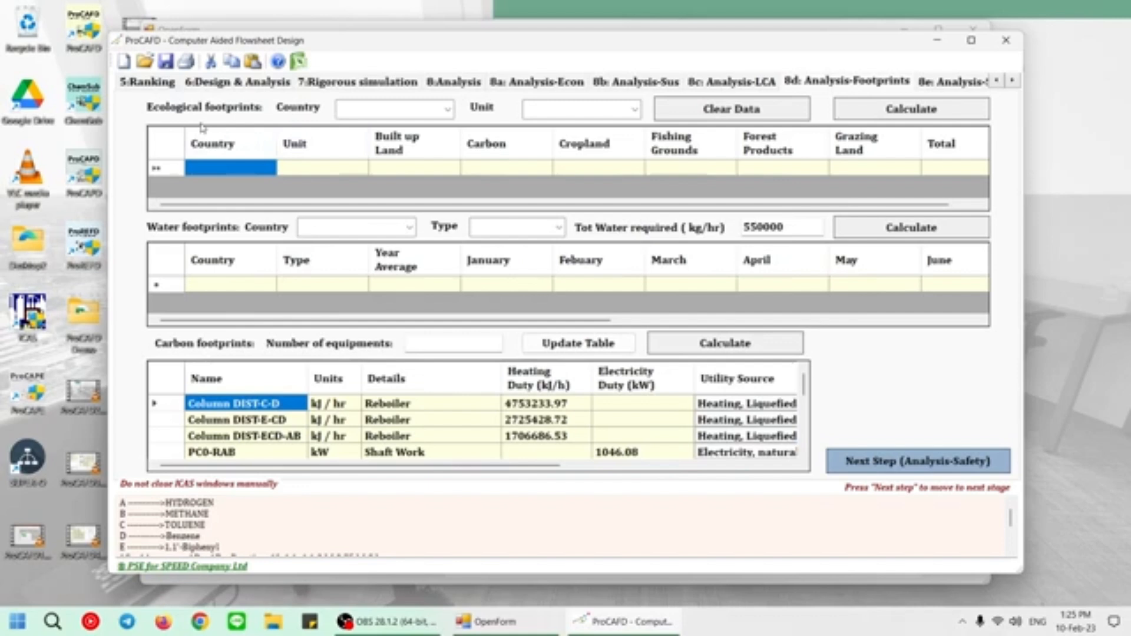
pyautogui.click(448, 109)
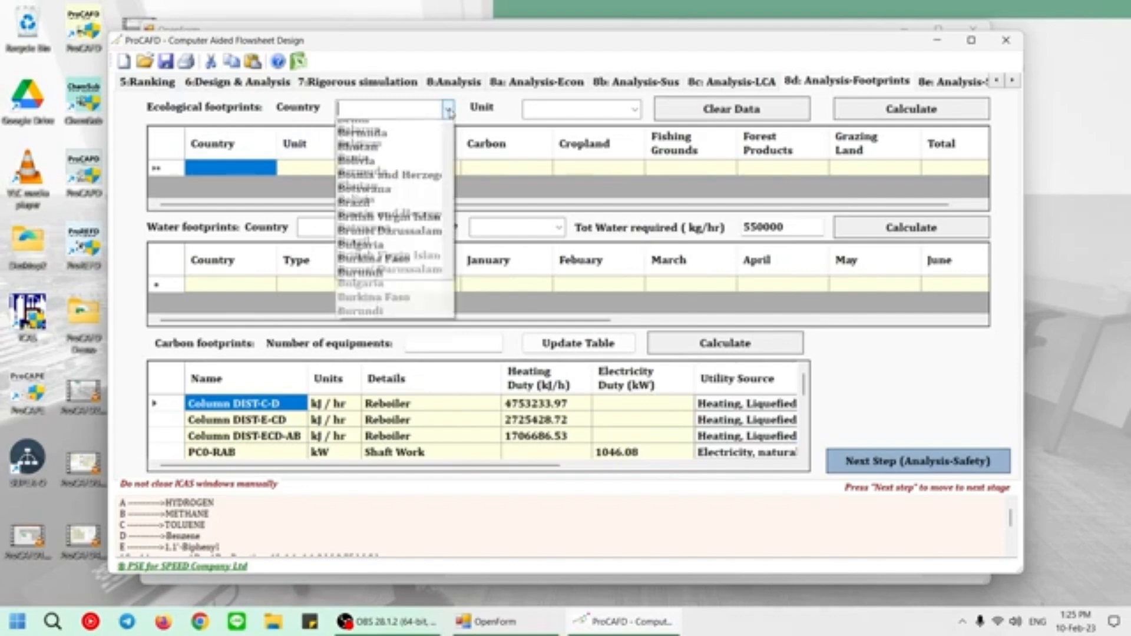
pyautogui.write('tha')
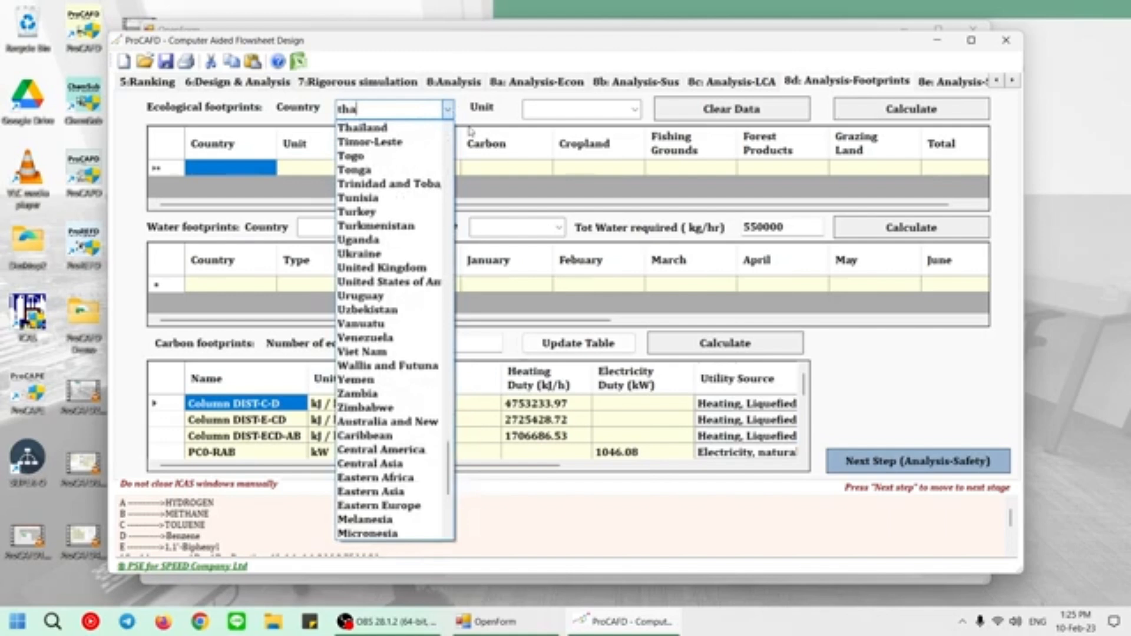
pyautogui.click(377, 128)
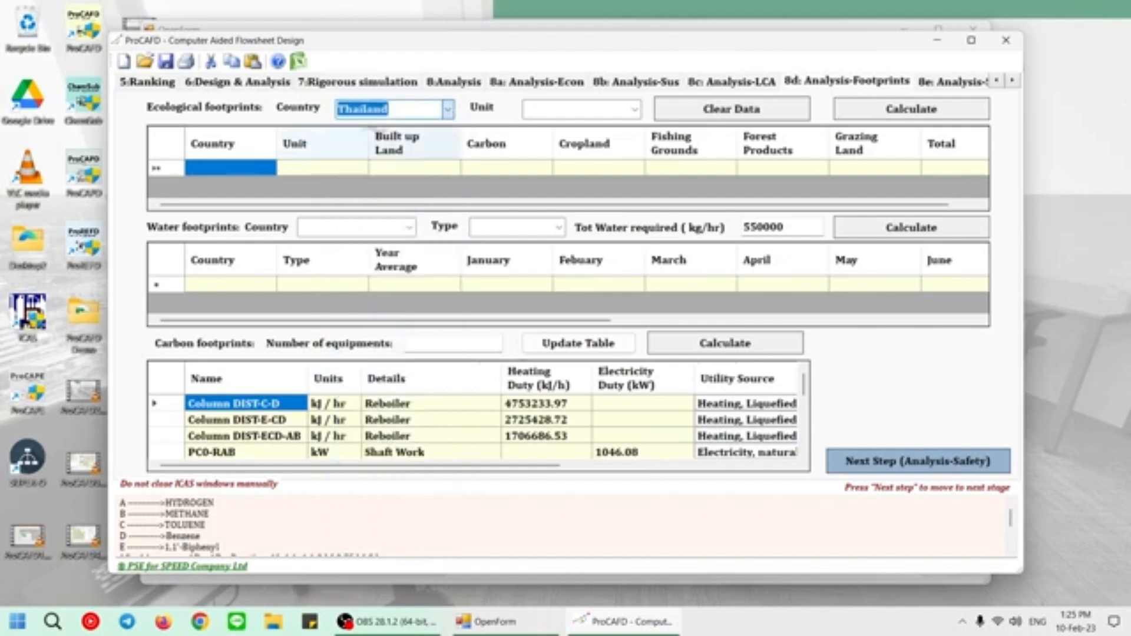
pyautogui.click(634, 110)
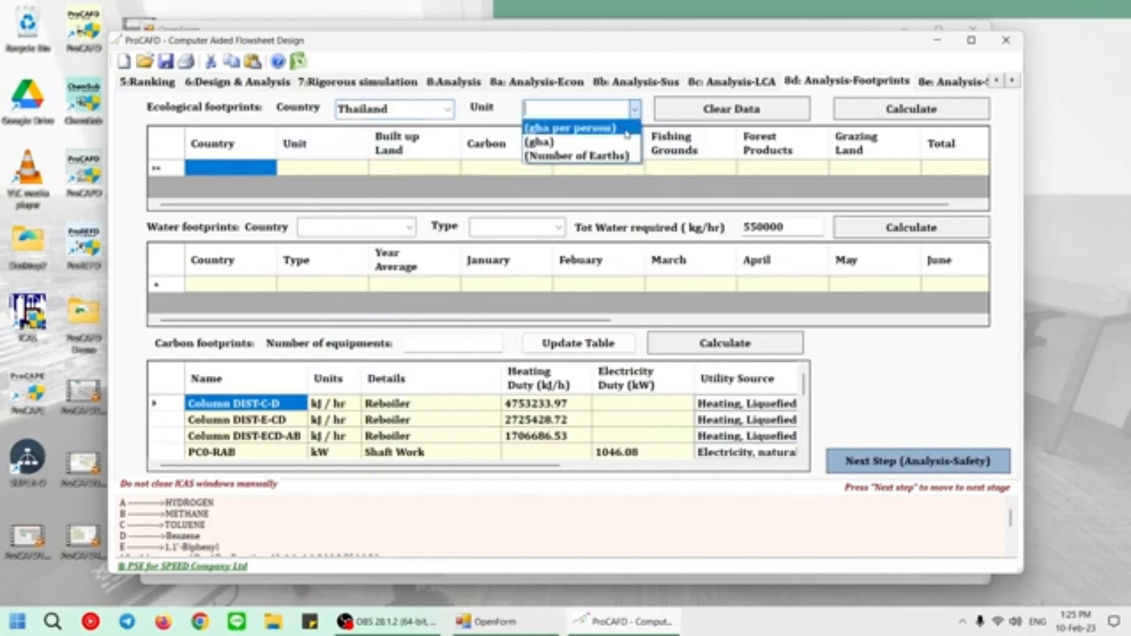
pyautogui.click(627, 129)
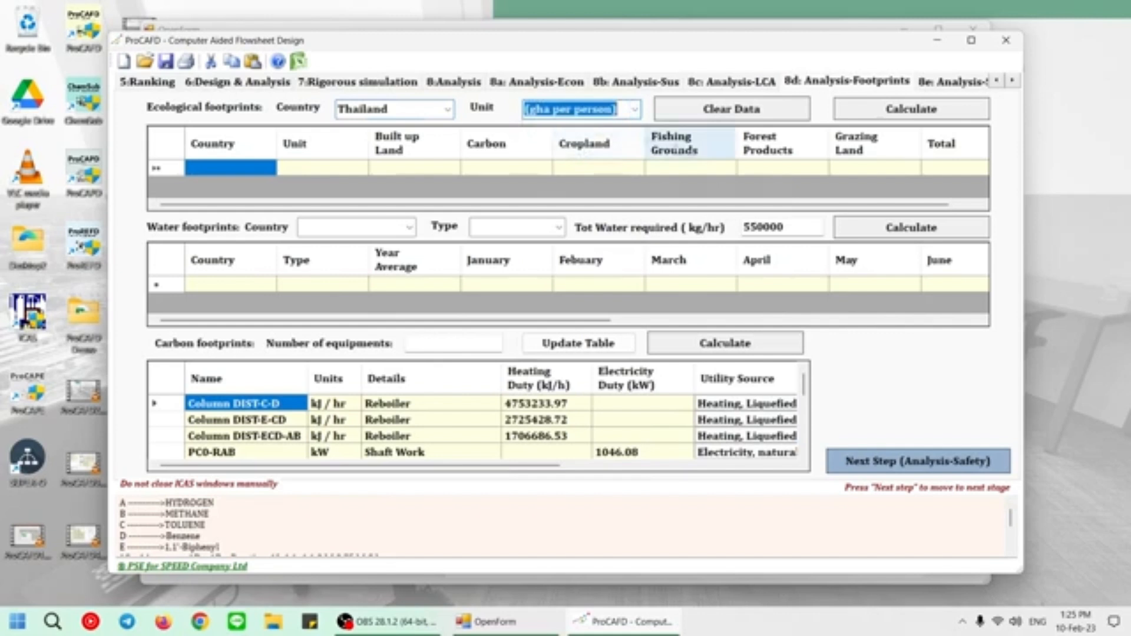
pyautogui.click(920, 112)
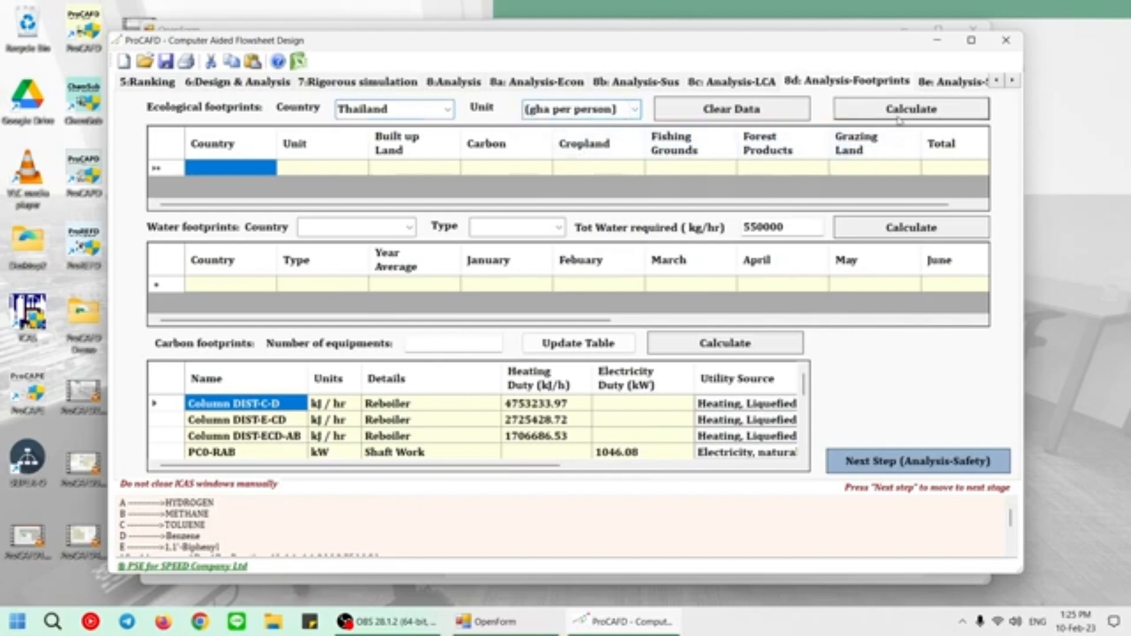
# Calculate the ecological footprints for Thailand in gha per person and for Denmark in gha.
pyautogui.click(899, 118)
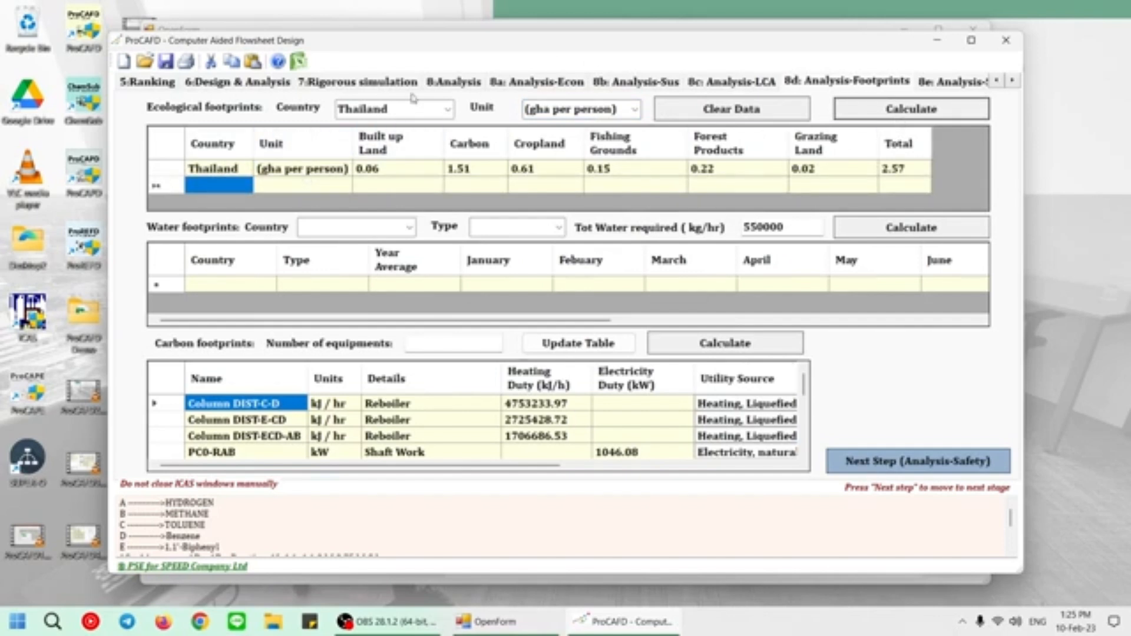
pyautogui.click(441, 110)
pyautogui.write('de')
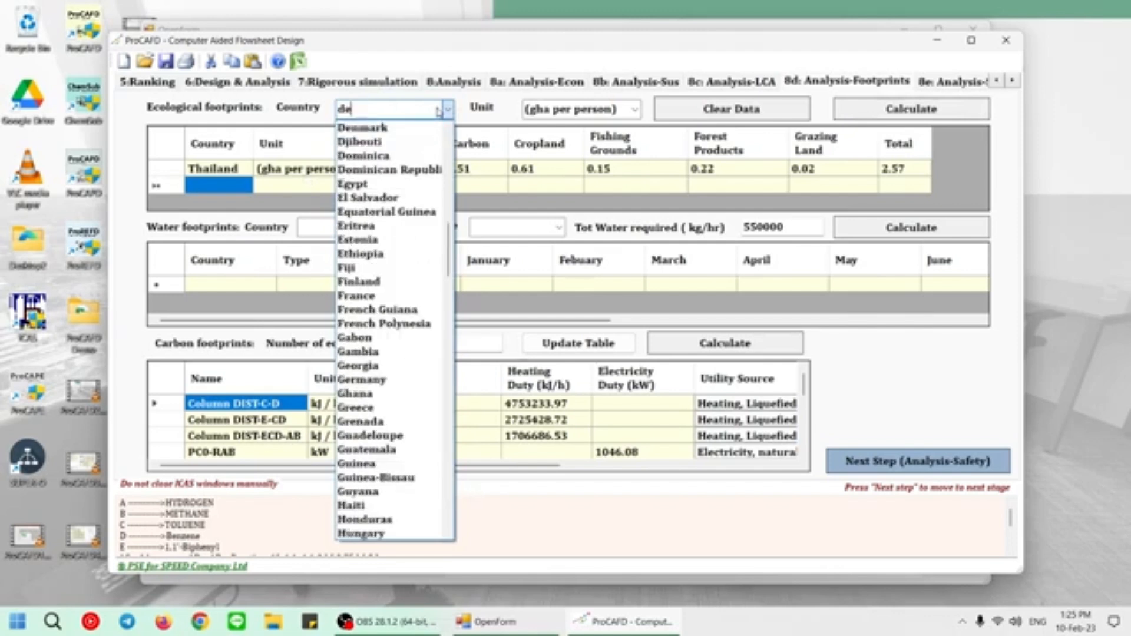
pyautogui.press('Down')
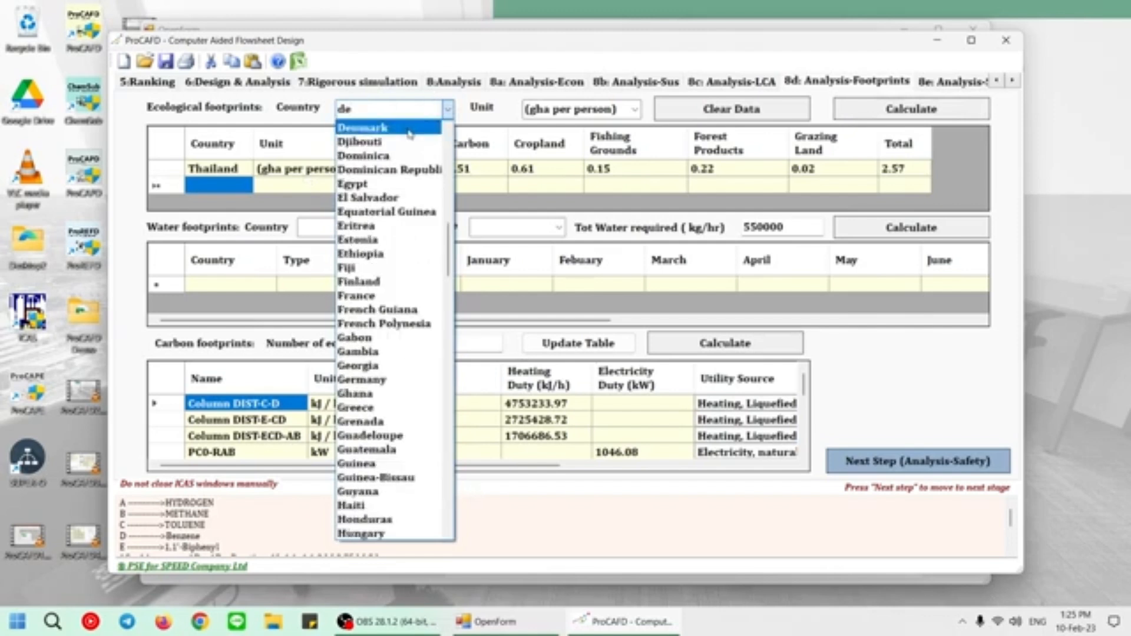
pyautogui.press('Return')
pyautogui.click(633, 110)
pyautogui.click(619, 144)
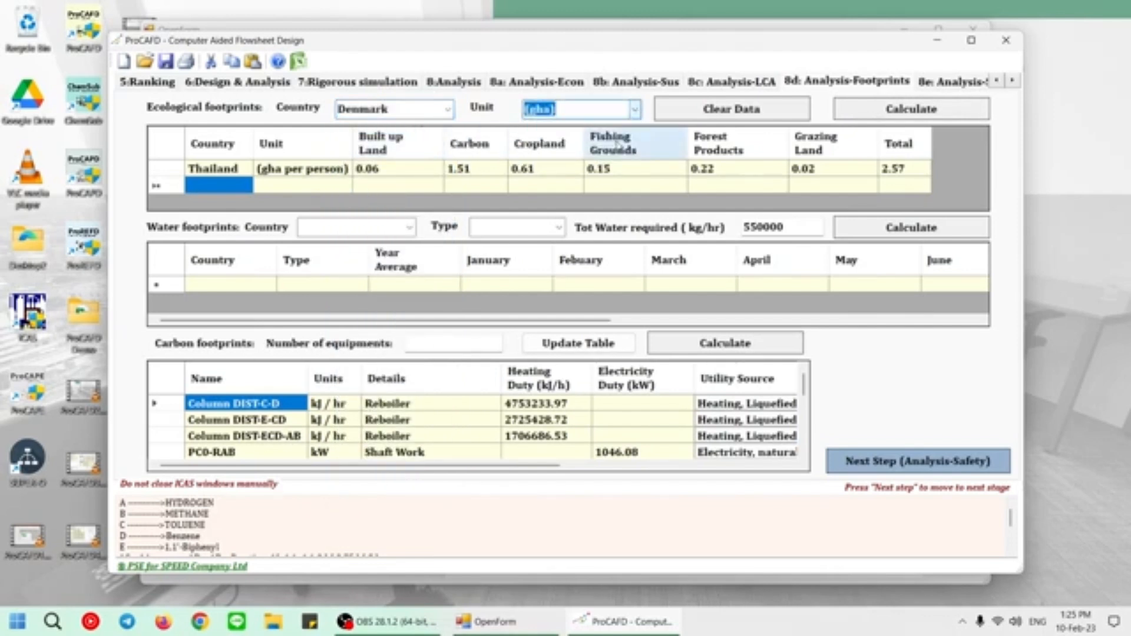
pyautogui.click(882, 117)
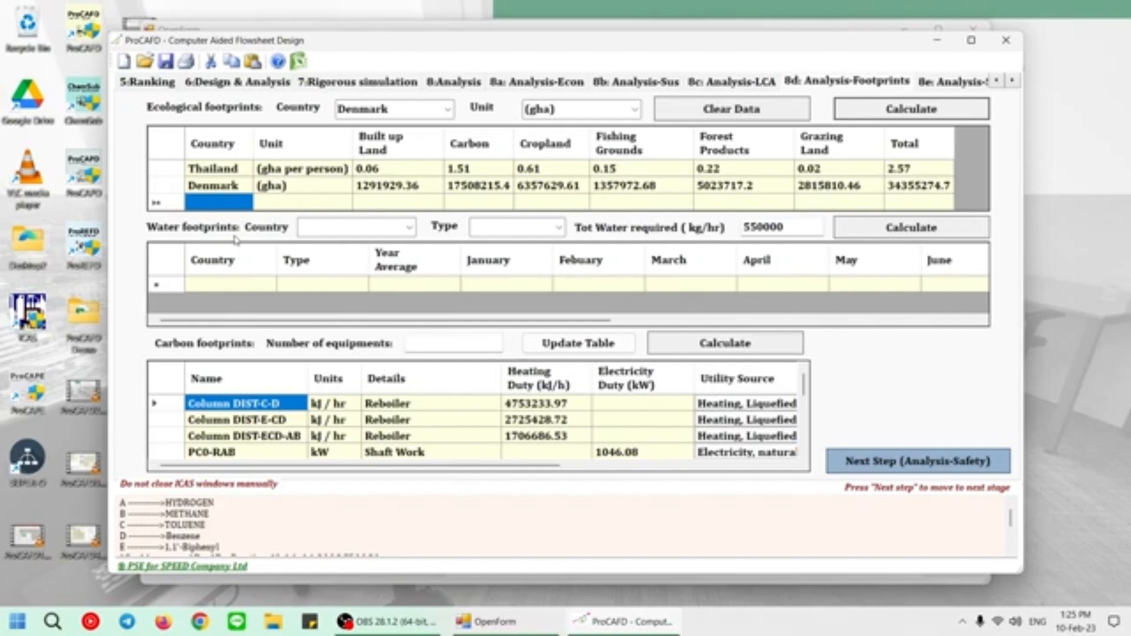
# Calculate the water footprint for France with type Agriculture and 550000 kg/hr of total water required.
pyautogui.click(409, 227)
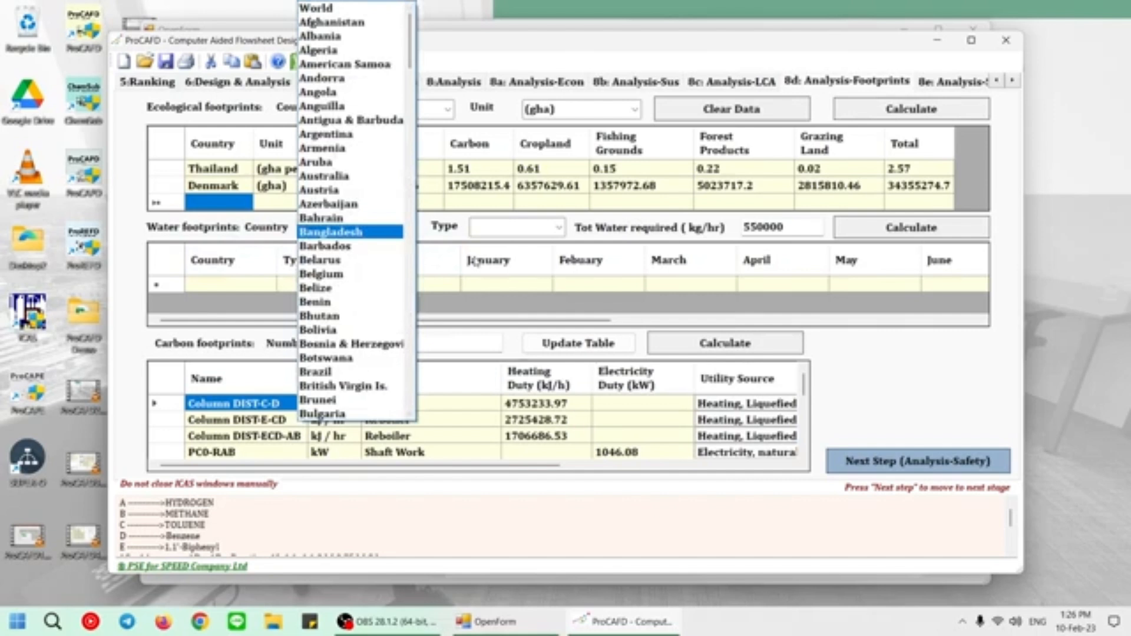
pyautogui.scroll(-17, 475, 261)
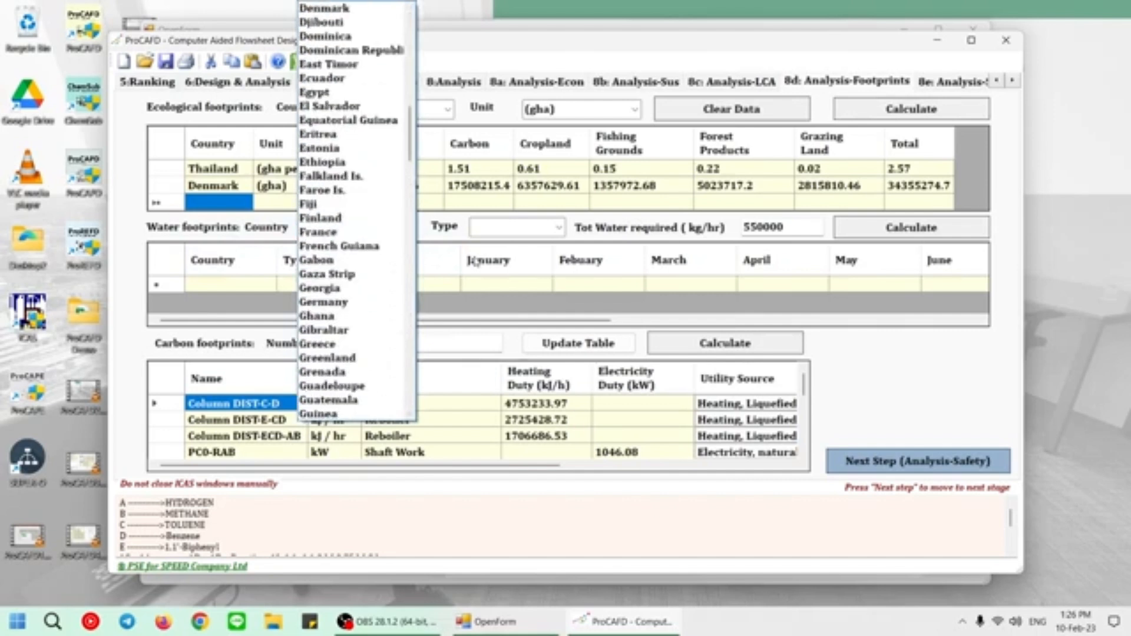
pyautogui.click(321, 232)
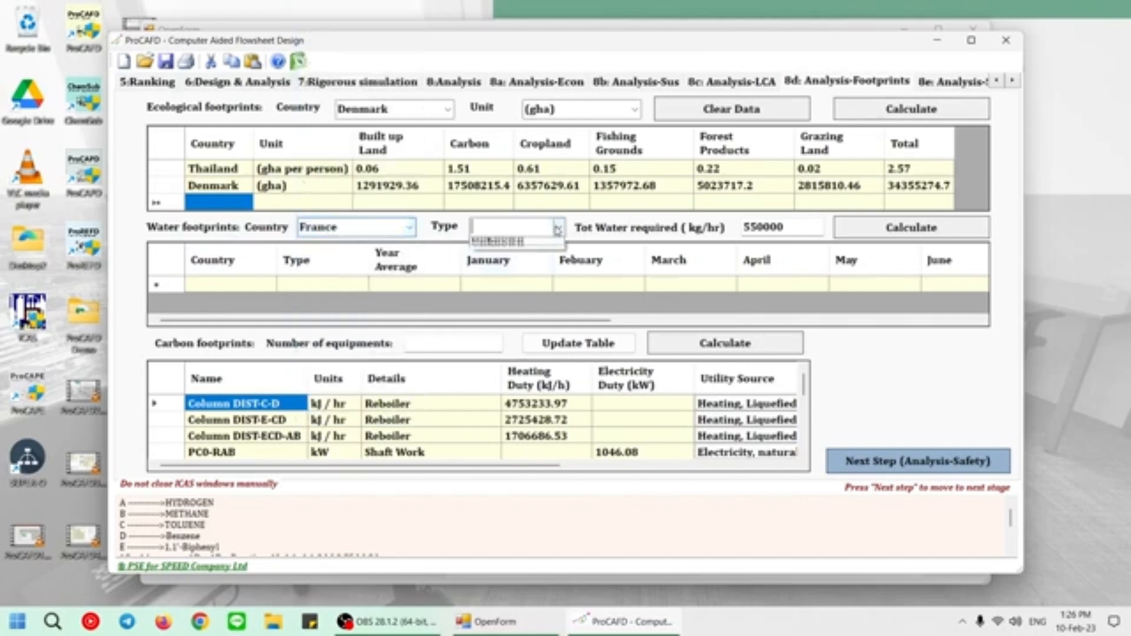
pyautogui.click(557, 229)
pyautogui.click(560, 243)
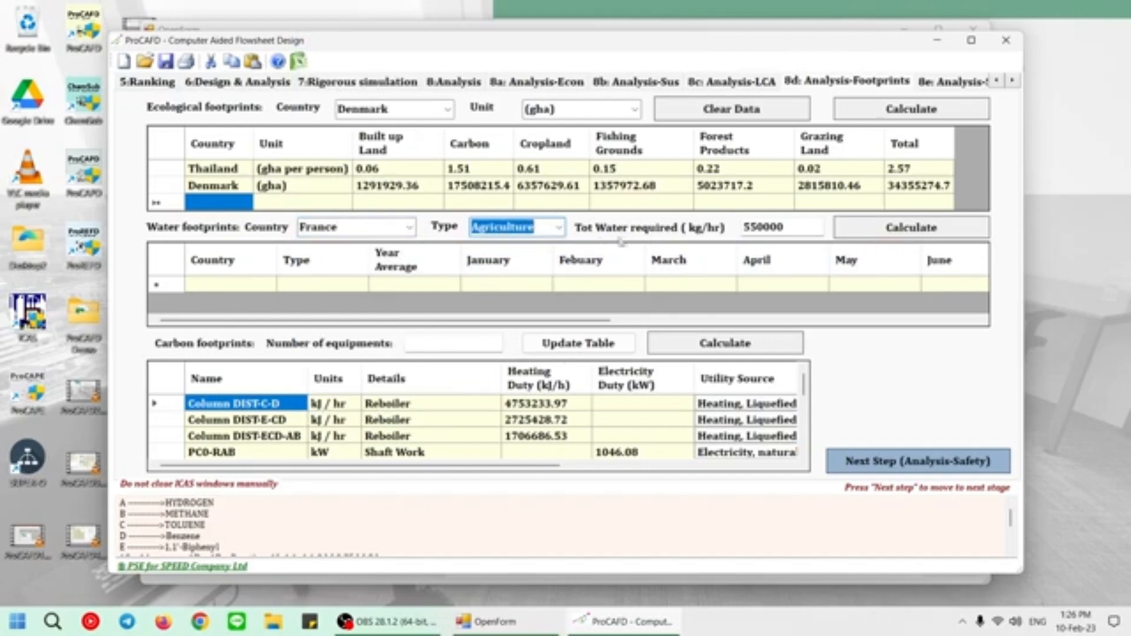
pyautogui.click(813, 230)
pyautogui.click(910, 232)
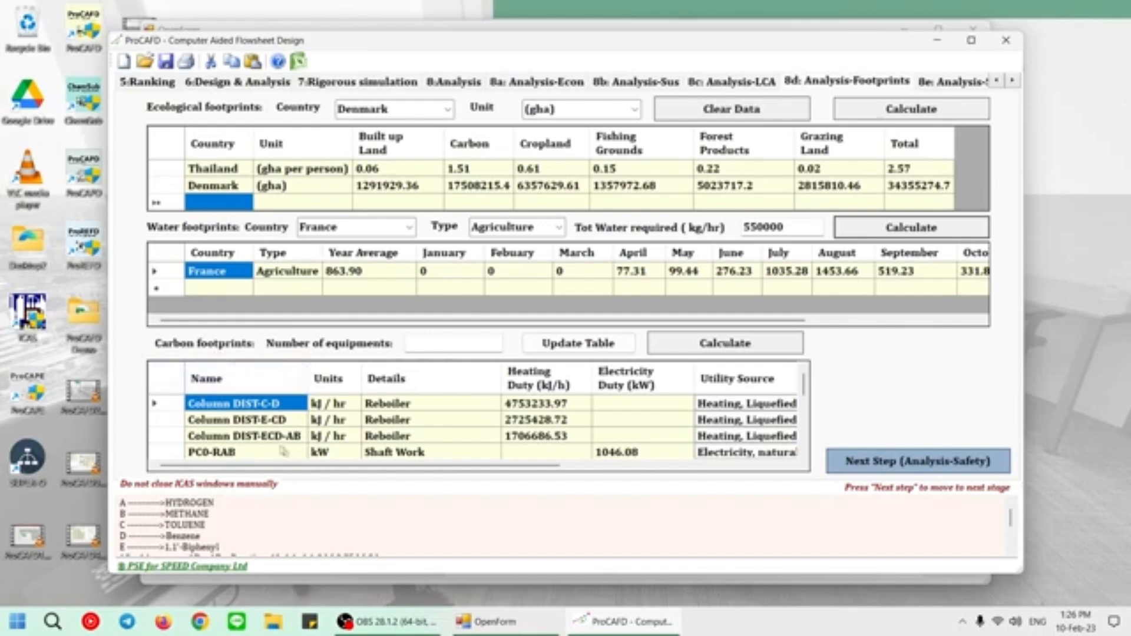
# Keep liquefied petroleum gas combusted in an industrial boiler as Column DIST-C-D's utility source, calculate the carbon footprints and review the equipment values.
pyautogui.scroll(-10, 424, 439)
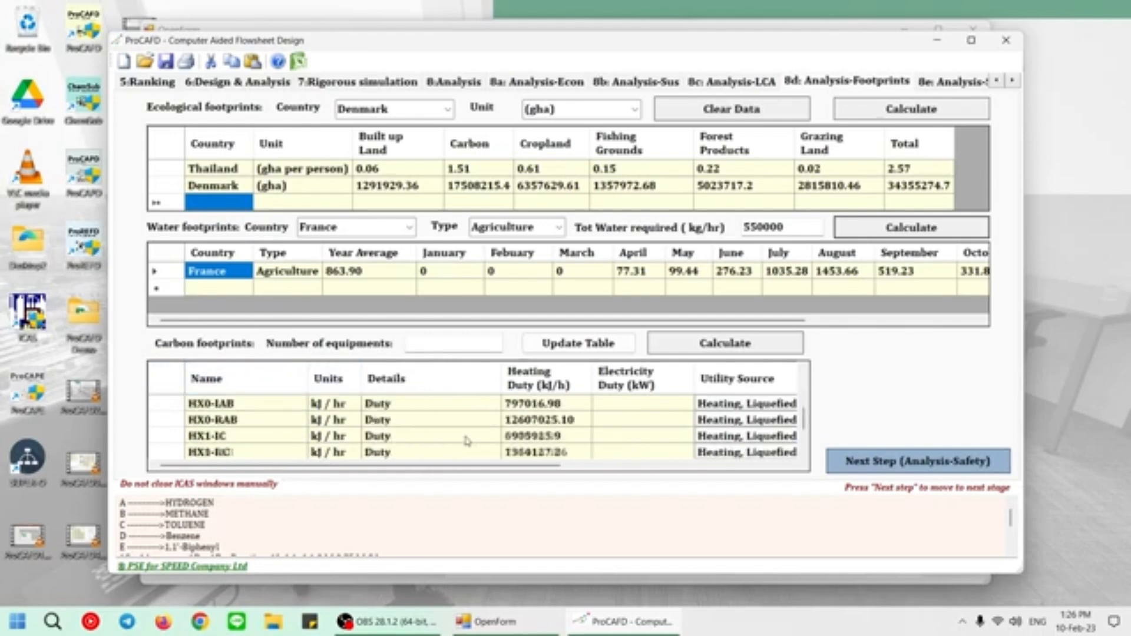
pyautogui.scroll(10, 464, 439)
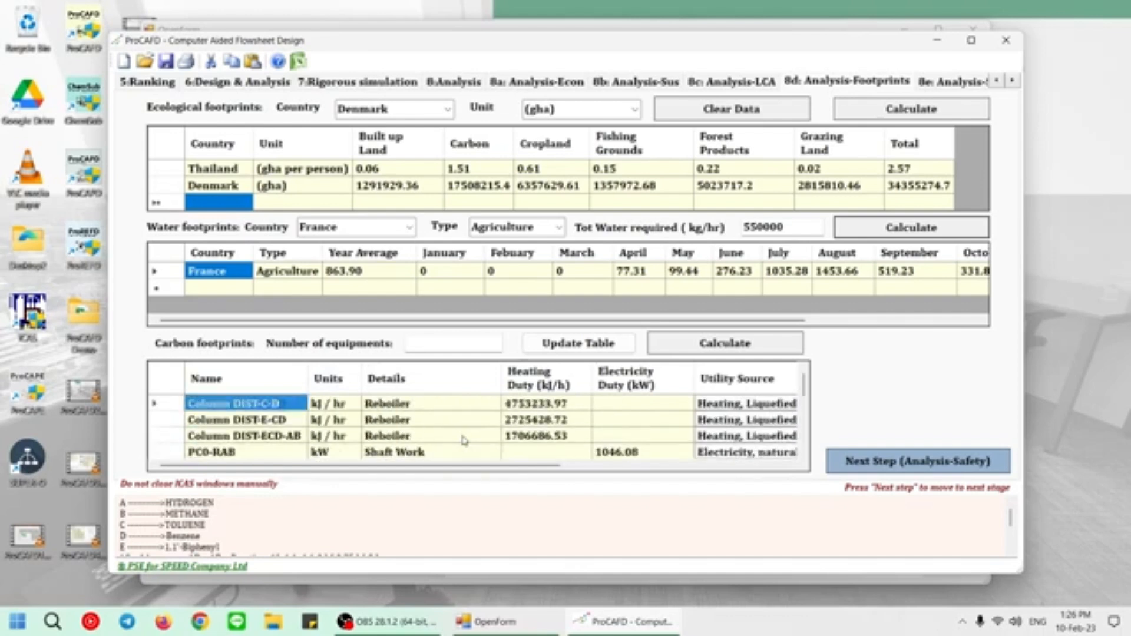
pyautogui.click(723, 407)
pyautogui.click(731, 408)
pyautogui.click(732, 407)
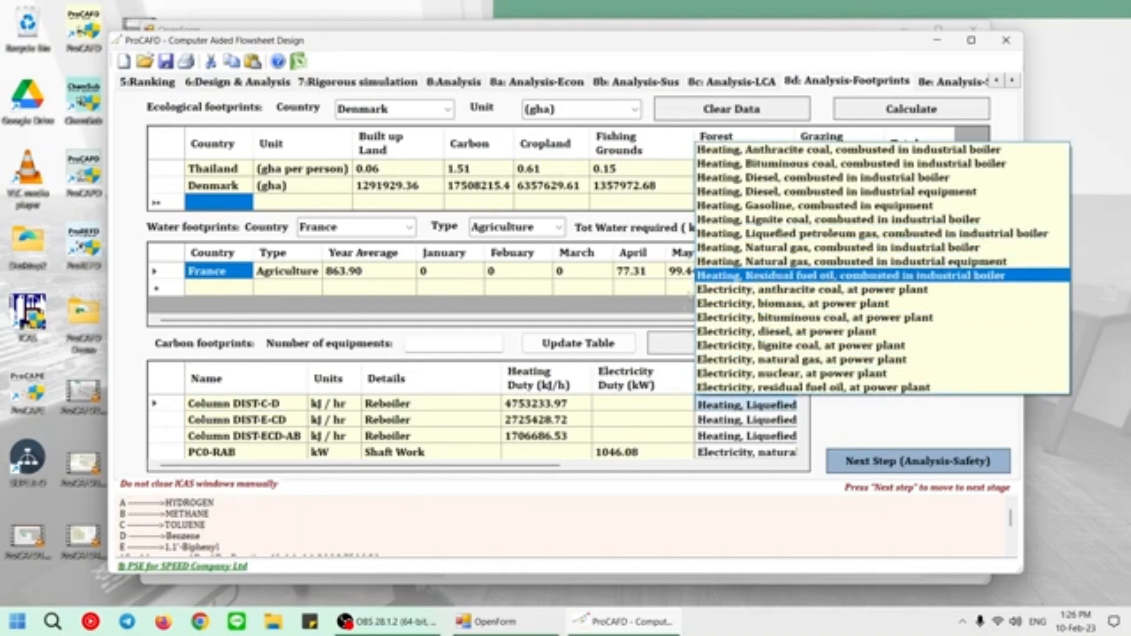
pyautogui.click(737, 233)
pyautogui.click(701, 349)
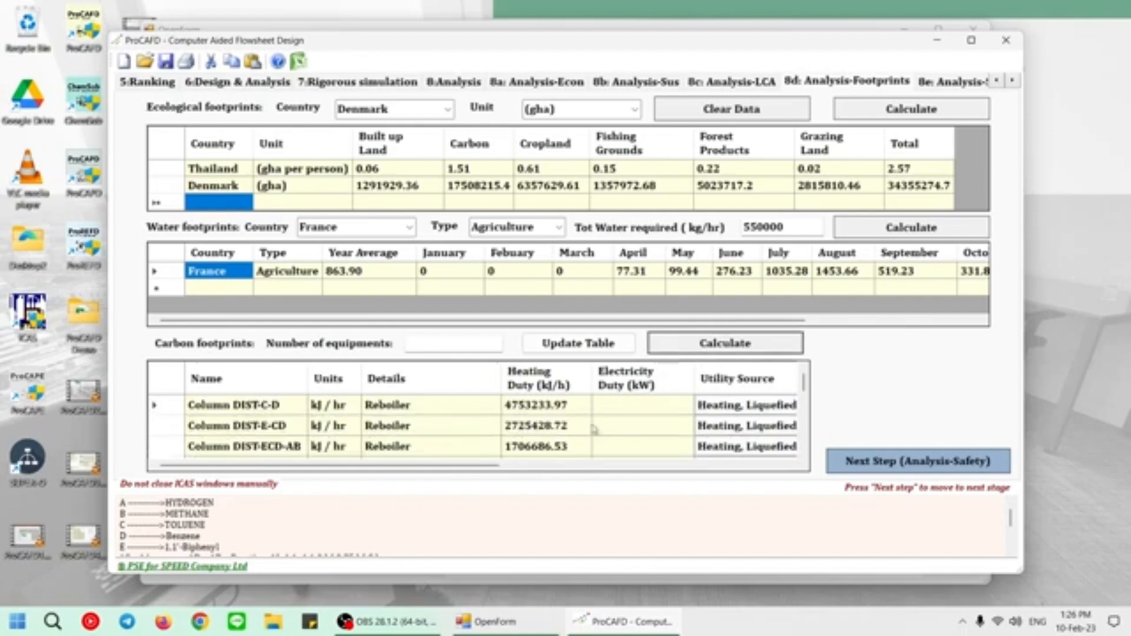
pyautogui.moveTo(480, 468); pyautogui.dragTo(747, 454)
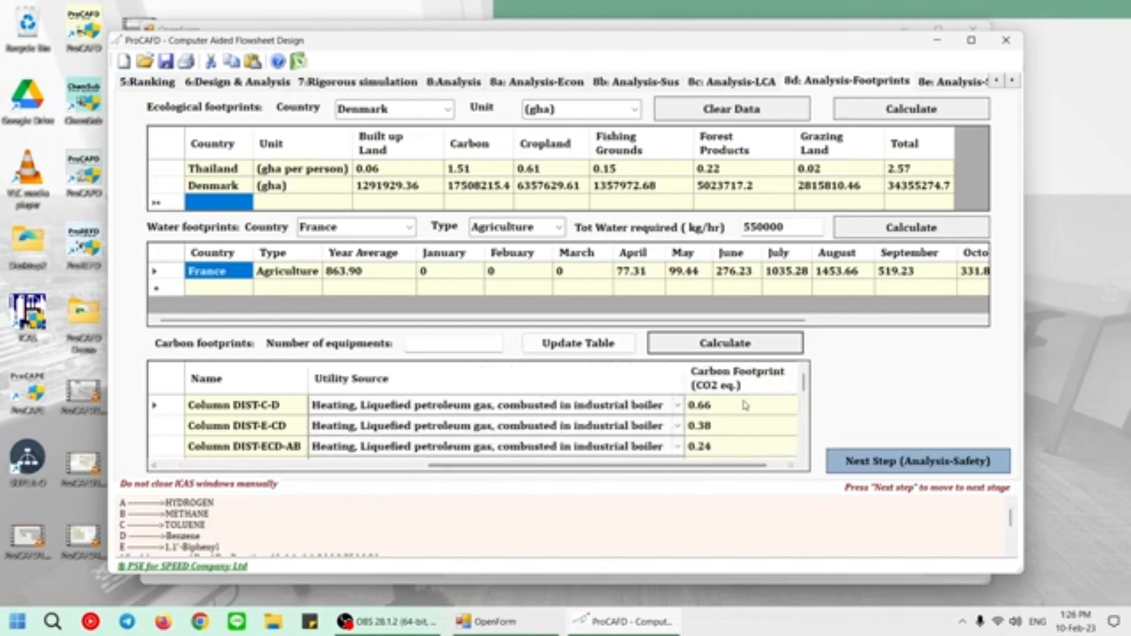
pyautogui.scroll(-5, 766, 432)
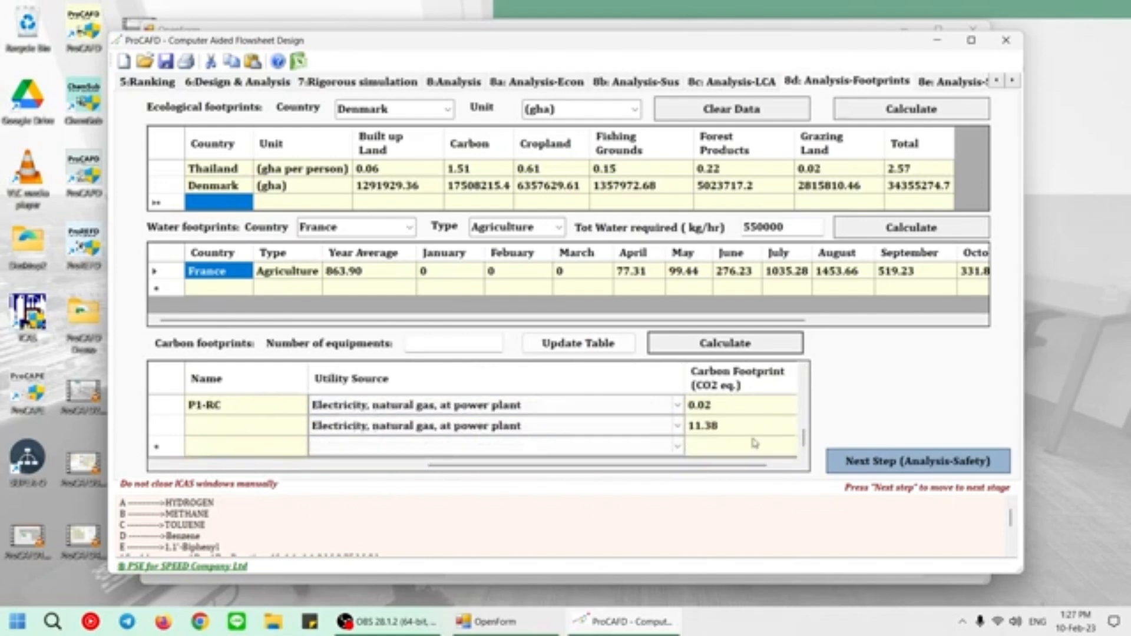
pyautogui.scroll(5, 731, 442)
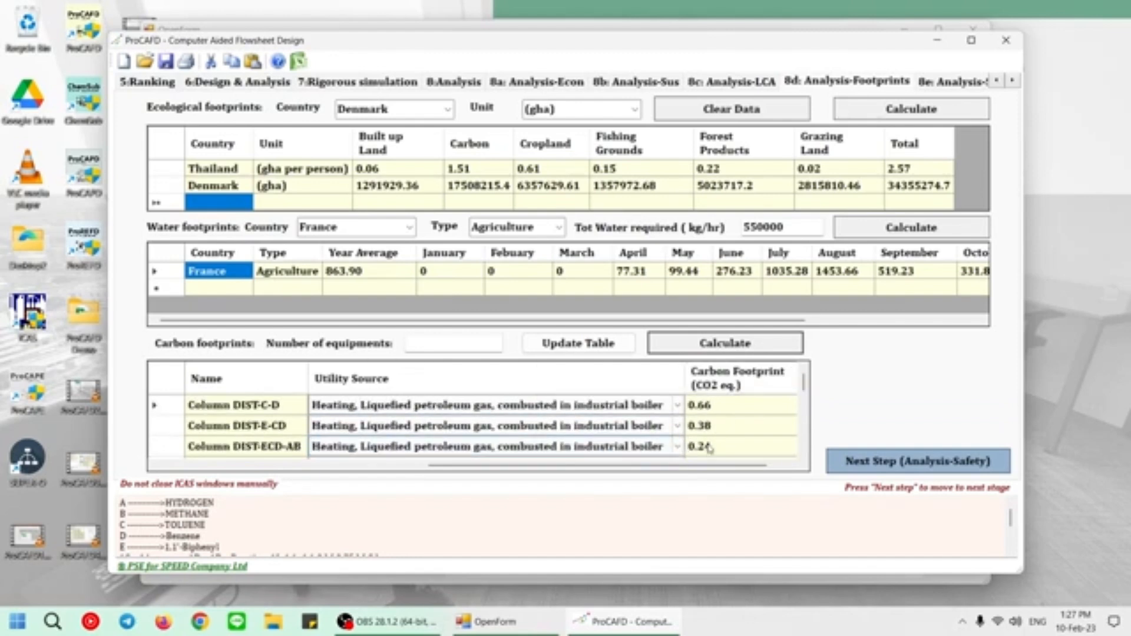
# Proceed to the safety analysis and review the safety options and the flammability, explosiveness and toxicity data of the compounds.
pyautogui.click(931, 466)
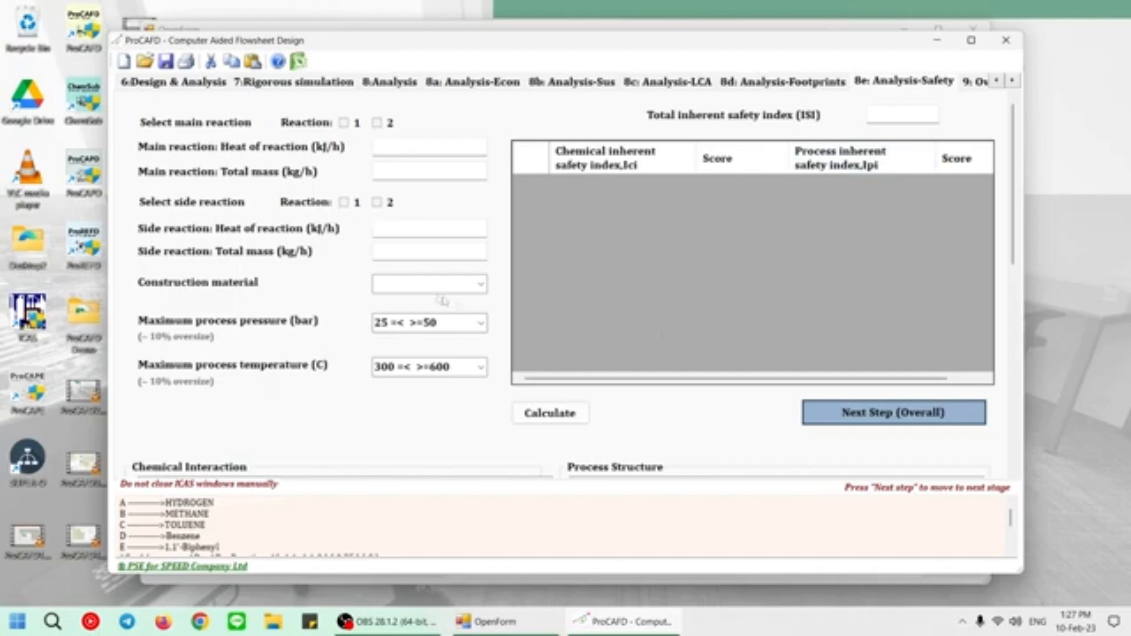
pyautogui.moveTo(1015, 172); pyautogui.dragTo(1016, 406)
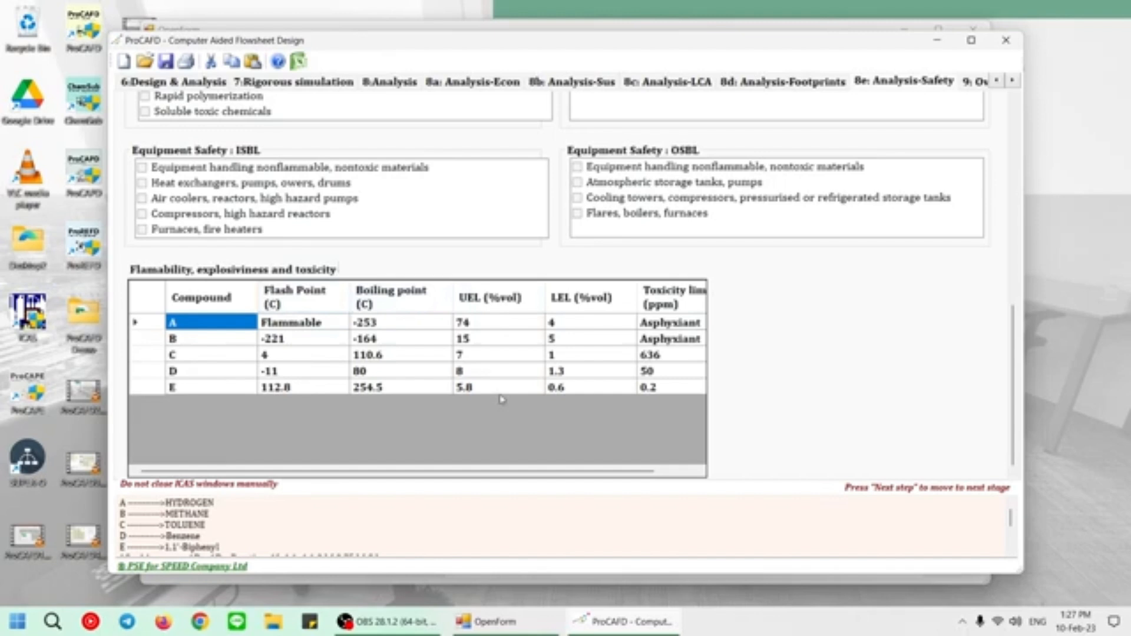
pyautogui.moveTo(610, 472); pyautogui.dragTo(682, 471)
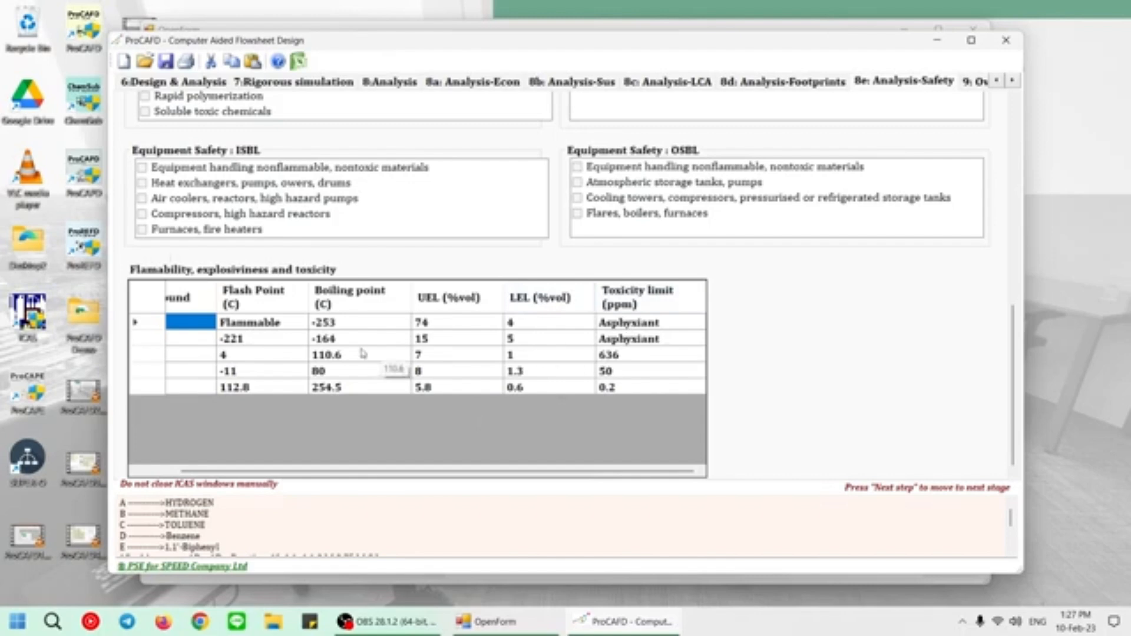
pyautogui.scroll(3, 470, 246)
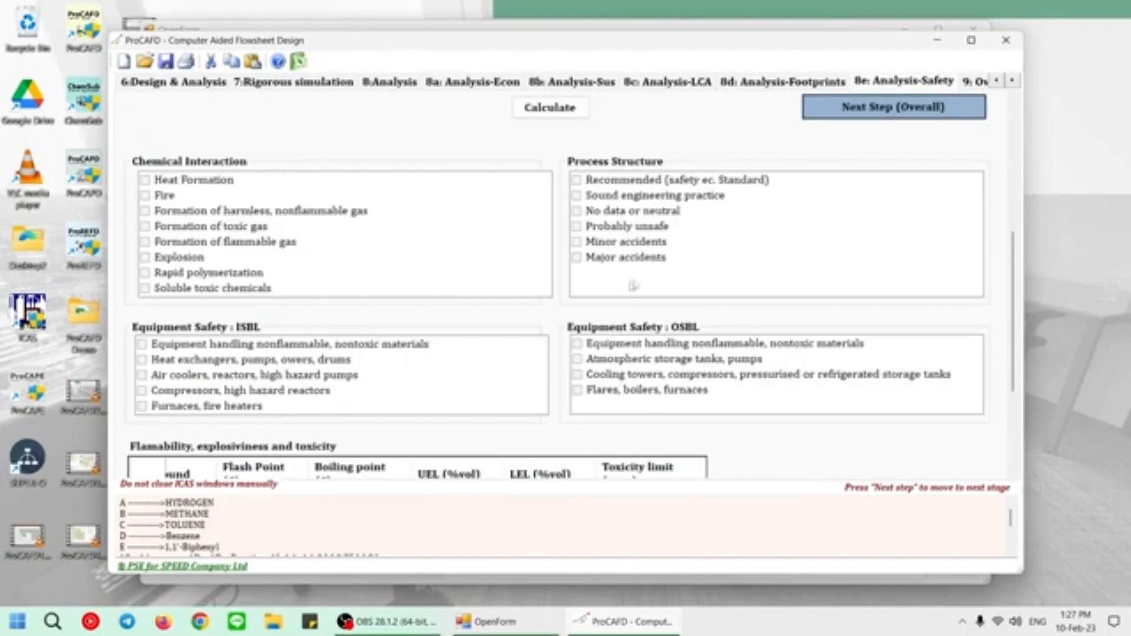
pyautogui.moveTo(1016, 291); pyautogui.dragTo(1020, 147)
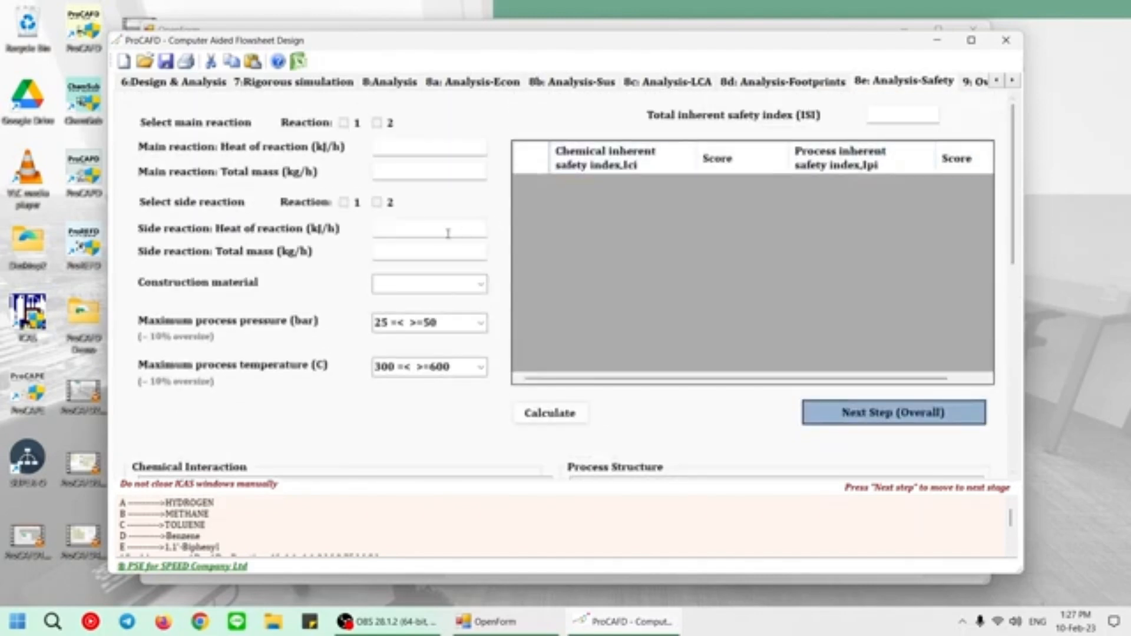
# Select reaction 1 as the main reaction, reaction 2 as the side reaction and Carbon Steel as the construction material.
pyautogui.click(346, 125)
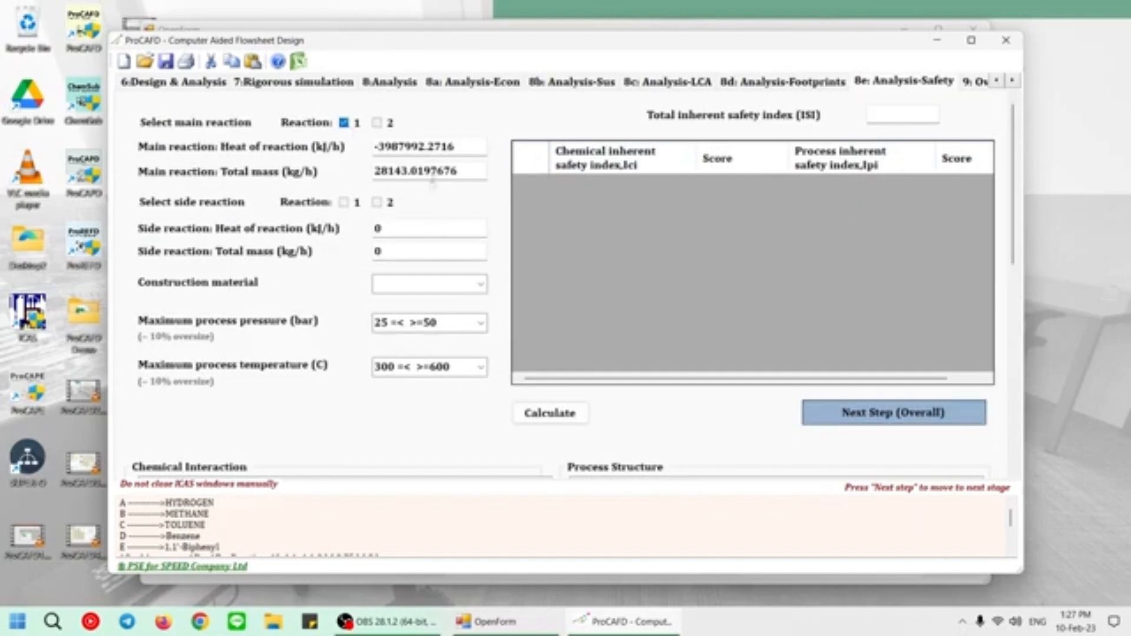
pyautogui.click(378, 204)
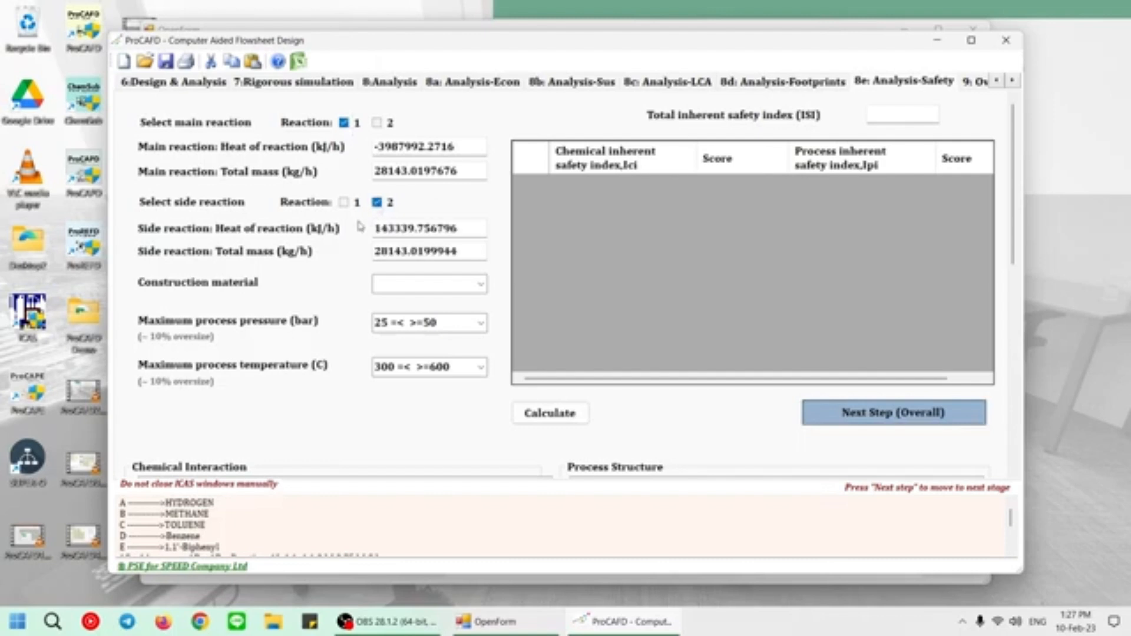
pyautogui.click(482, 283)
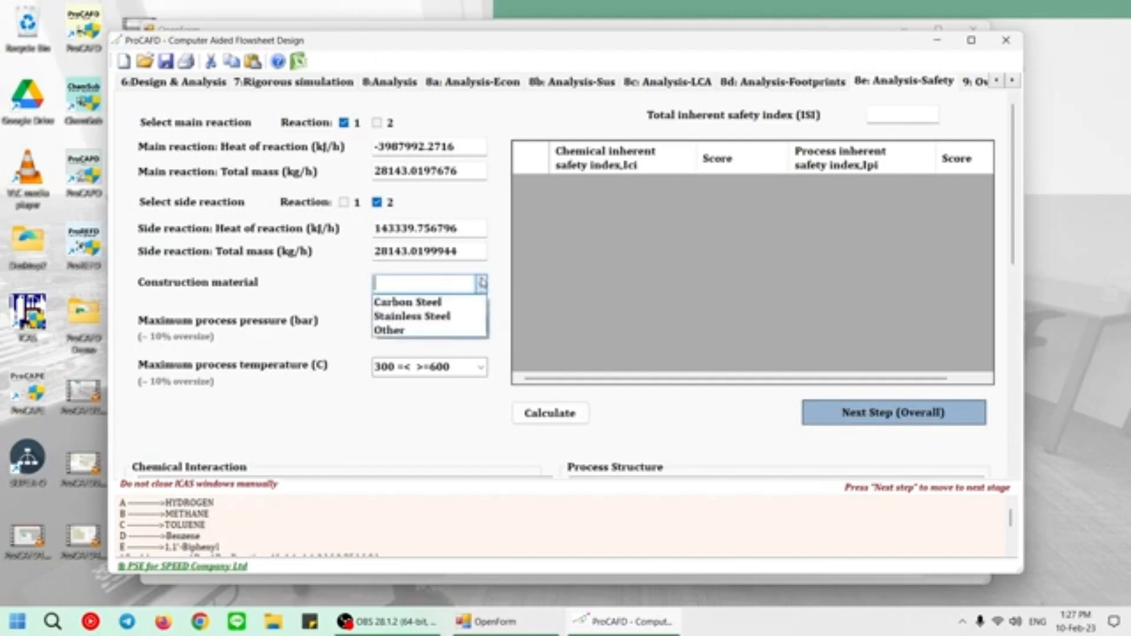
pyautogui.click(462, 303)
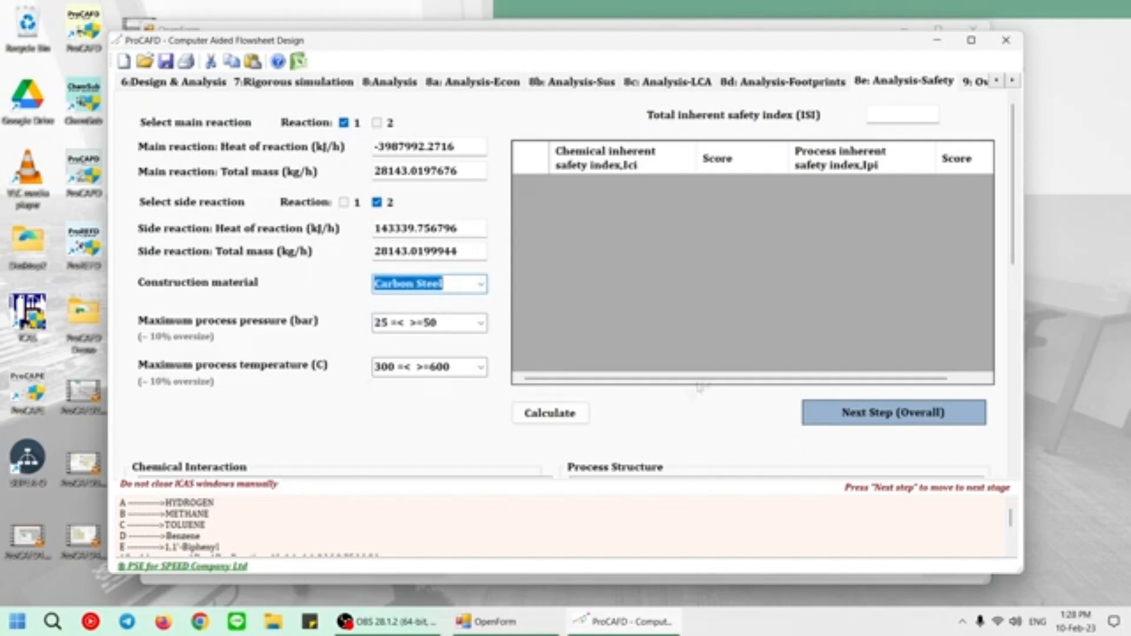
# Mark Explosion as the chemical interaction and No data or neutral as the process structure.
pyautogui.scroll(-3, 1005, 279)
pyautogui.scroll(-4, 1005, 279)
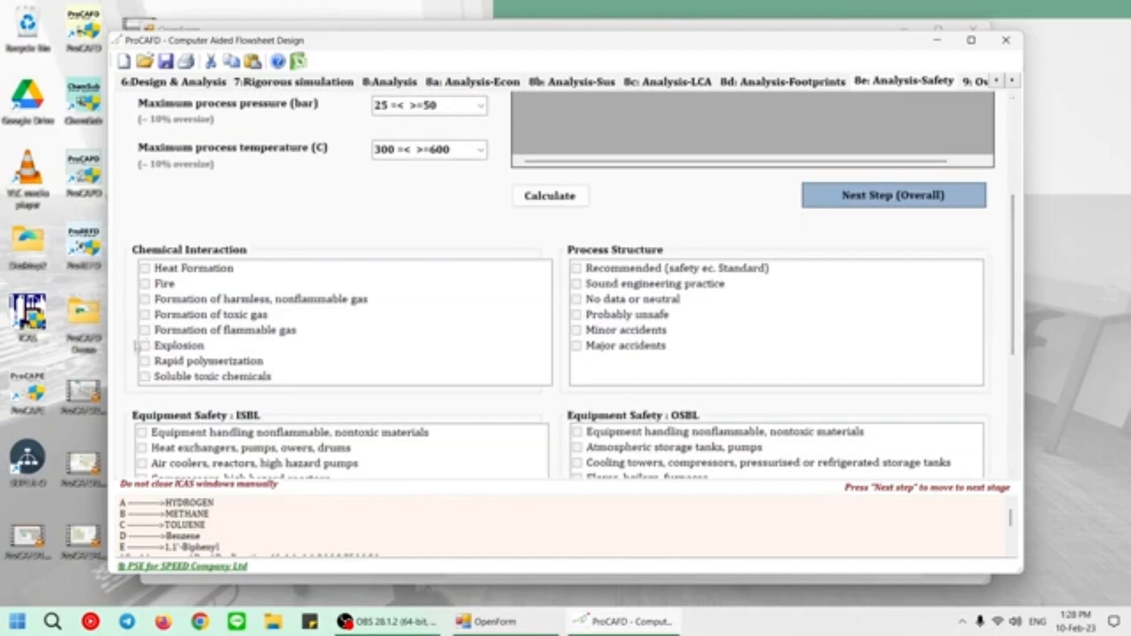
pyautogui.click(145, 345)
pyautogui.click(145, 346)
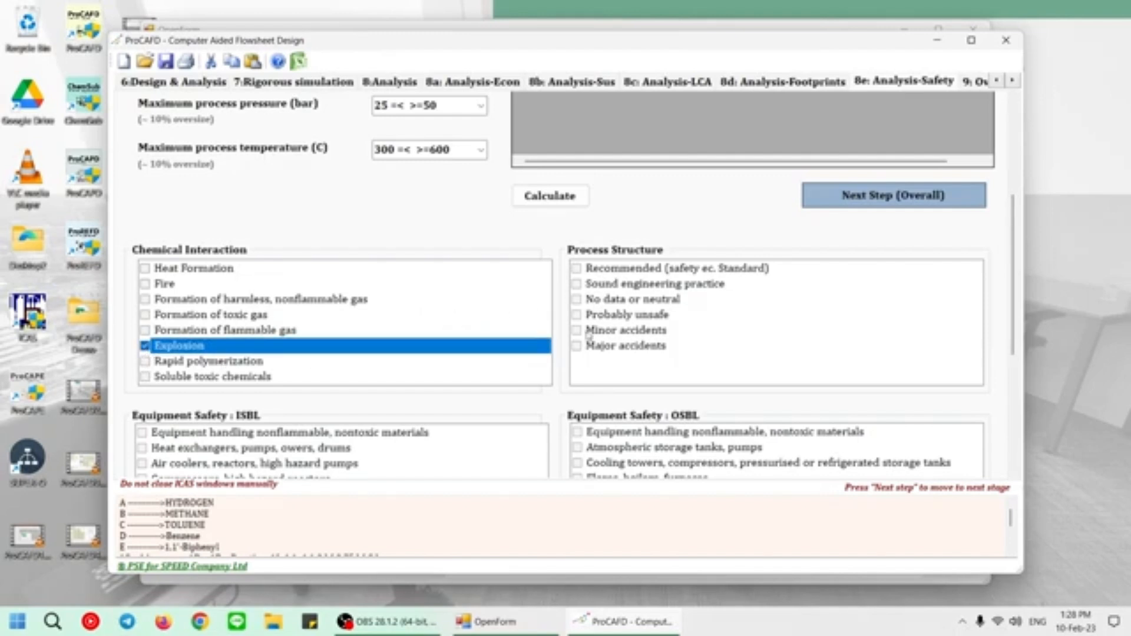
pyautogui.click(579, 301)
pyautogui.click(578, 300)
# Mark air coolers, reactors, high hazard pumps for ISBL and atmospheric storage tanks, pumps for OSBL, and calculate the inherent safety indices.
pyautogui.moveTo(1012, 281); pyautogui.dragTo(1008, 343)
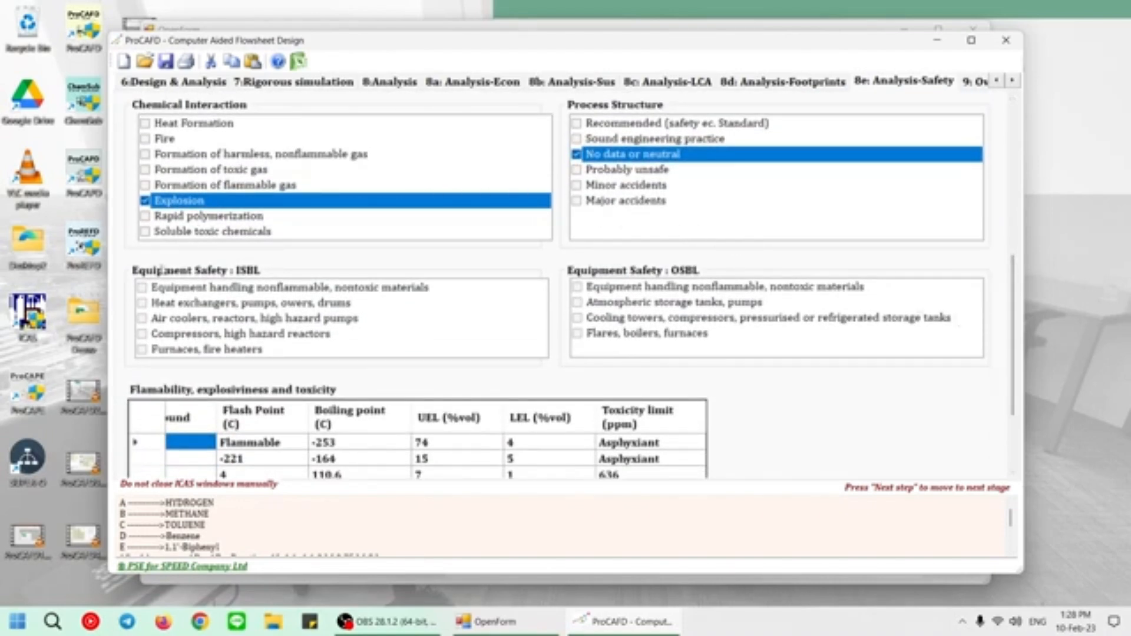
pyautogui.click(143, 319)
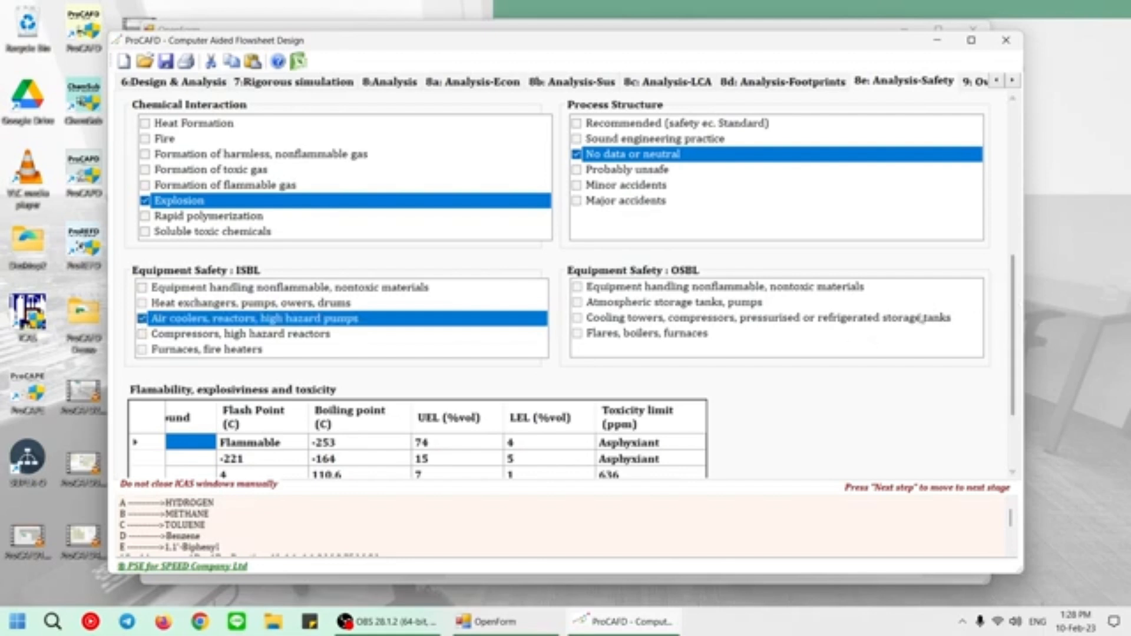
pyautogui.click(578, 304)
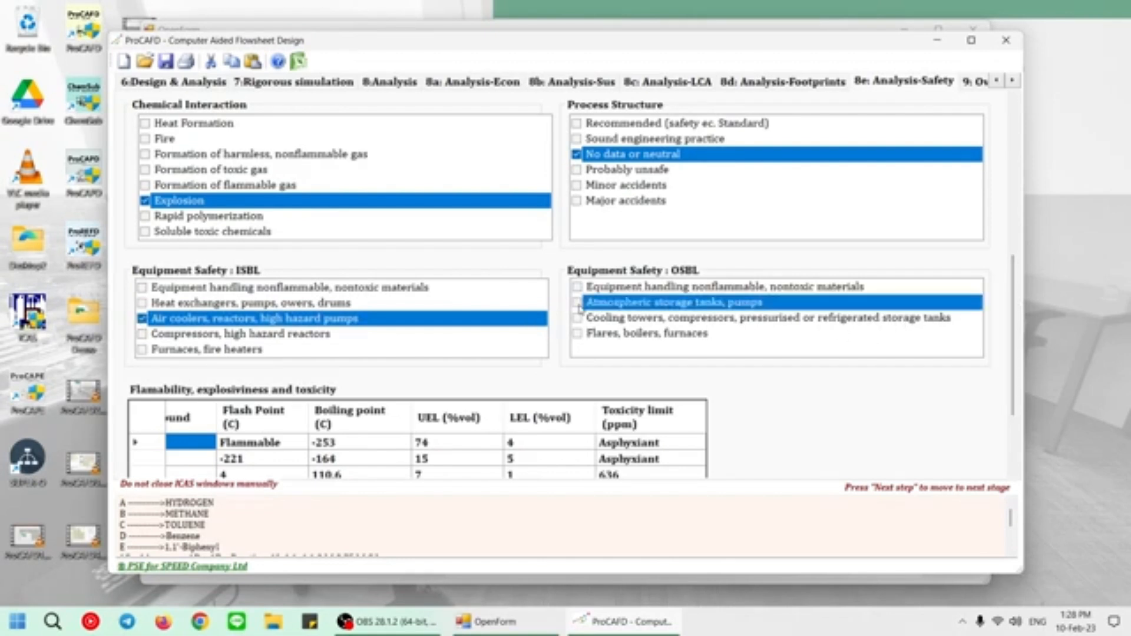
pyautogui.scroll(2, 1013, 349)
pyautogui.scroll(5, 1013, 349)
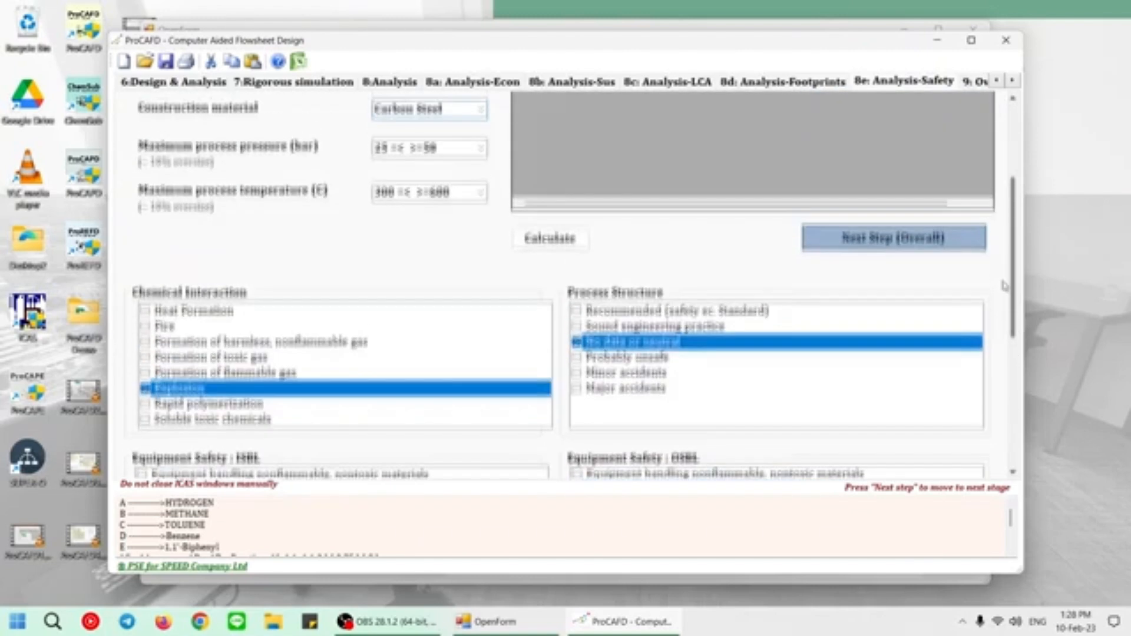
pyautogui.click(539, 389)
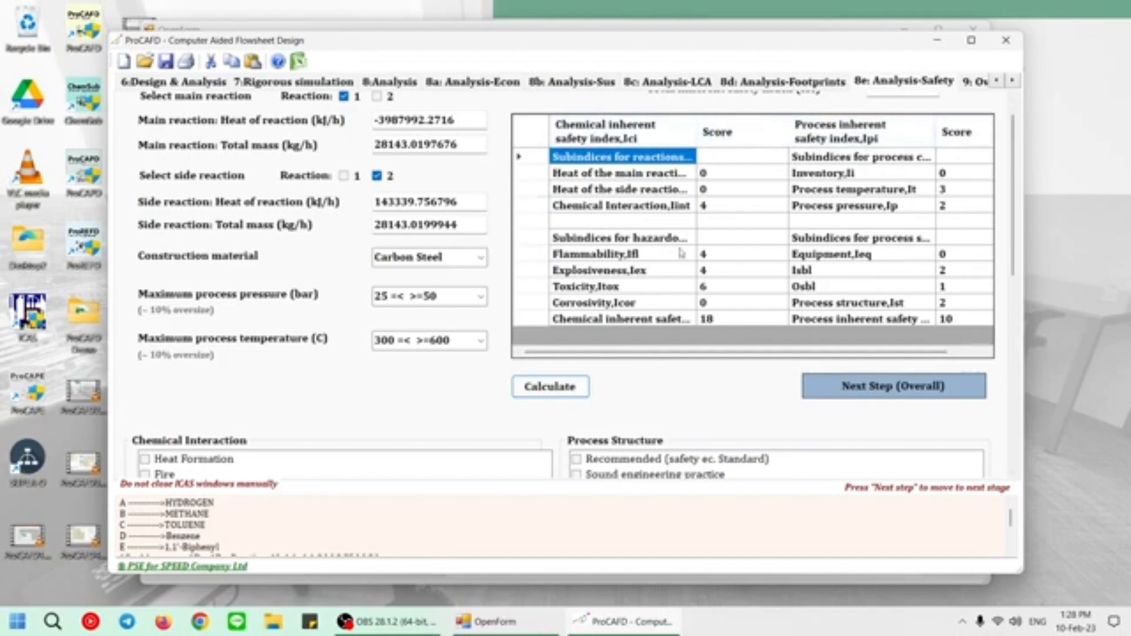
pyautogui.scroll(1, 1017, 209)
# Proceed to the overall analysis and plot the utility cost, energy and carbon footprint results per equipment.
pyautogui.click(863, 416)
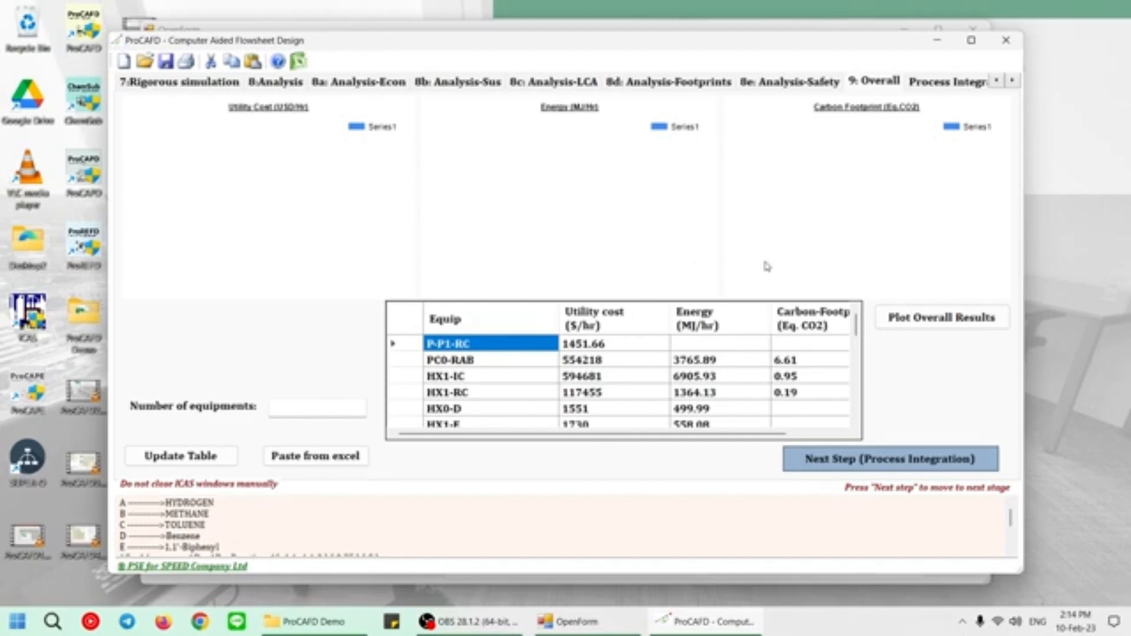
pyautogui.click(915, 321)
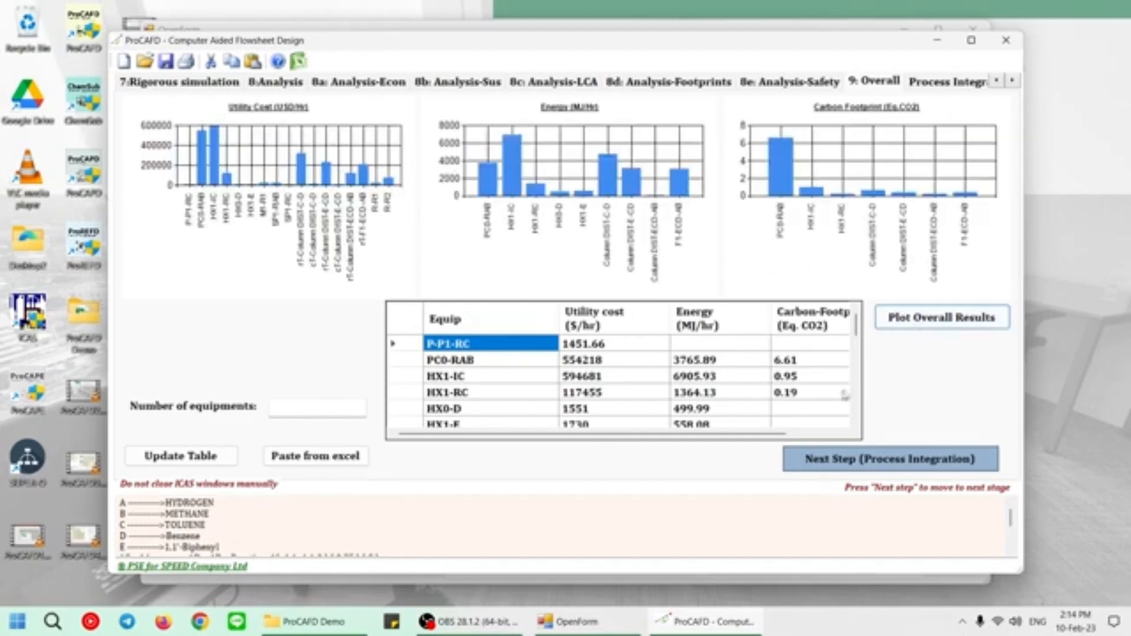